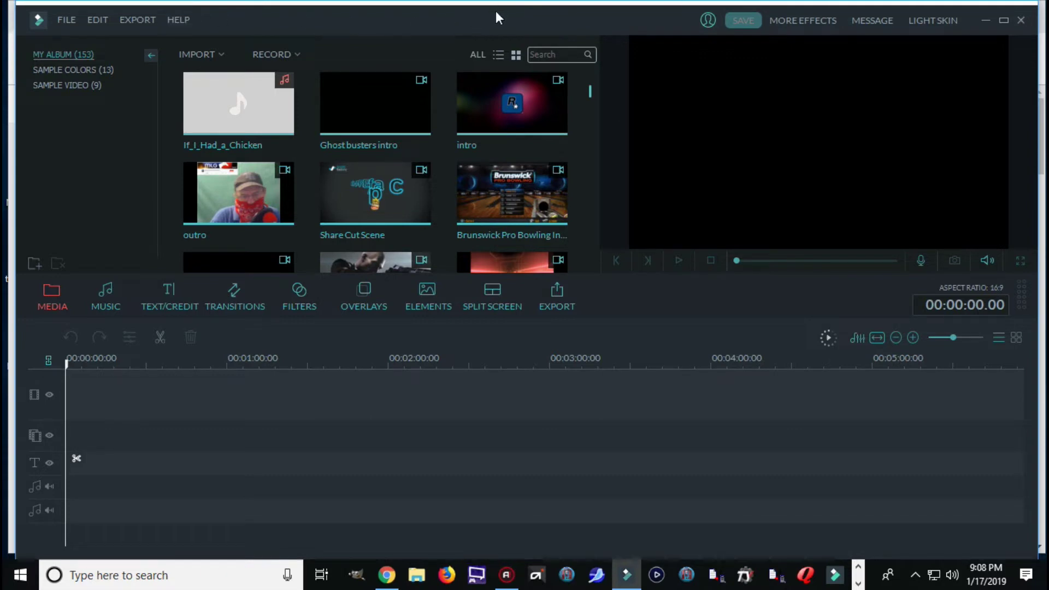
mouse_move(494, 18)
left_mouse_down()
mouse_move(420, 50)
mouse_move(528, 19)
mouse_move(498, 17)
left_mouse_up()
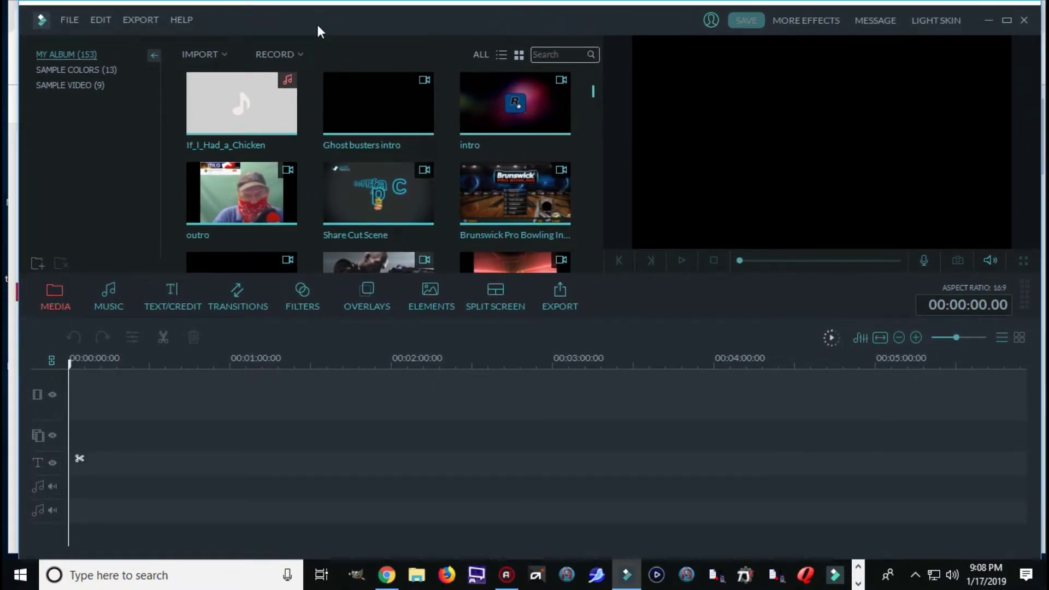
left_click(188, 22)
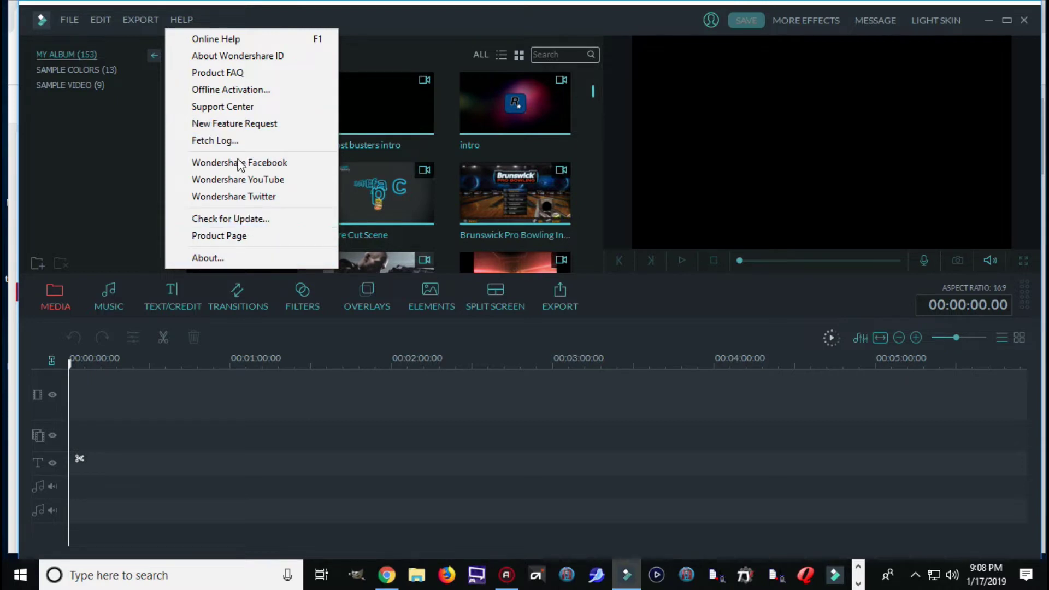
left_click(217, 7)
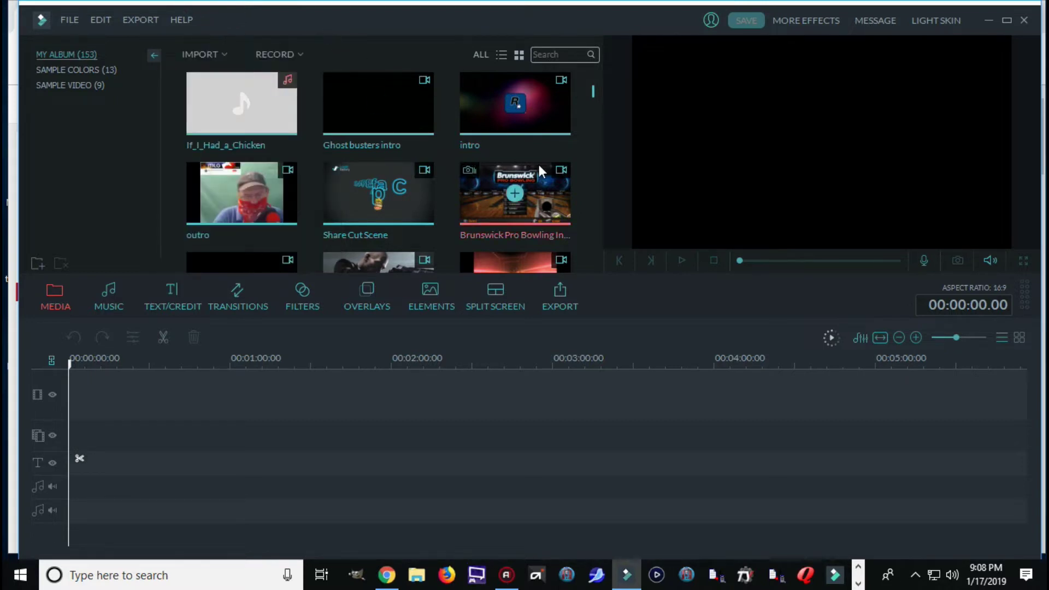
Look through the clips, audio files and screenshots stored in the media album.
left_click_drag(593, 91, 579, 264)
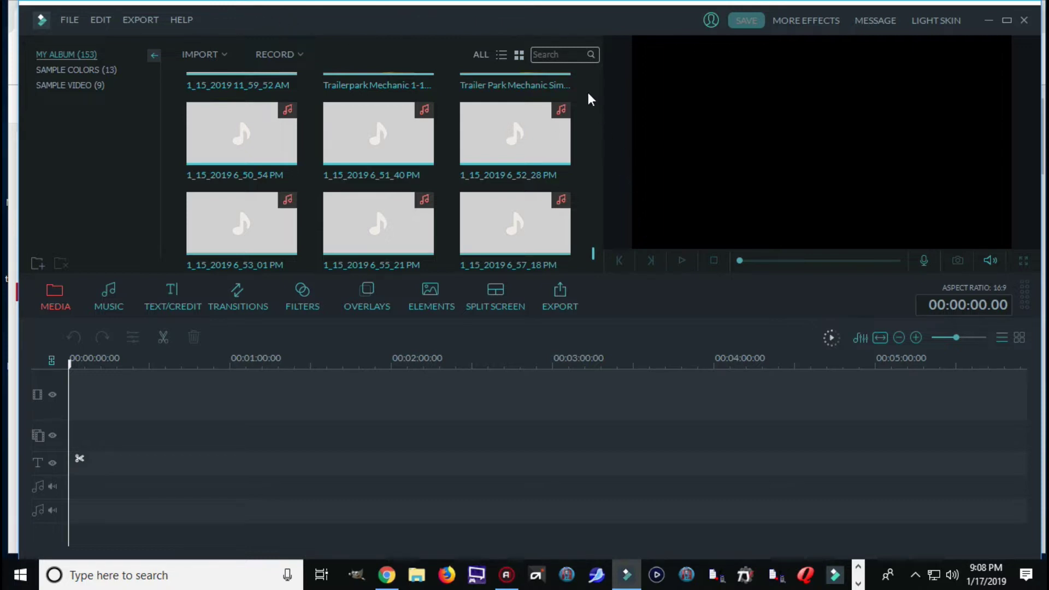
scroll(591, 252, "up", 3)
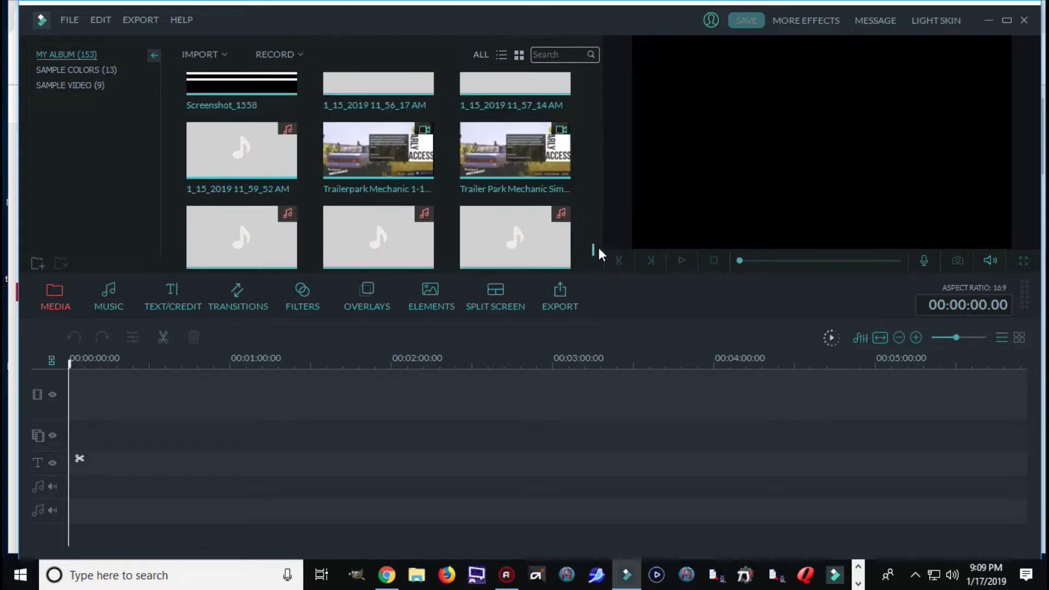
scroll(592, 220, "up", 5)
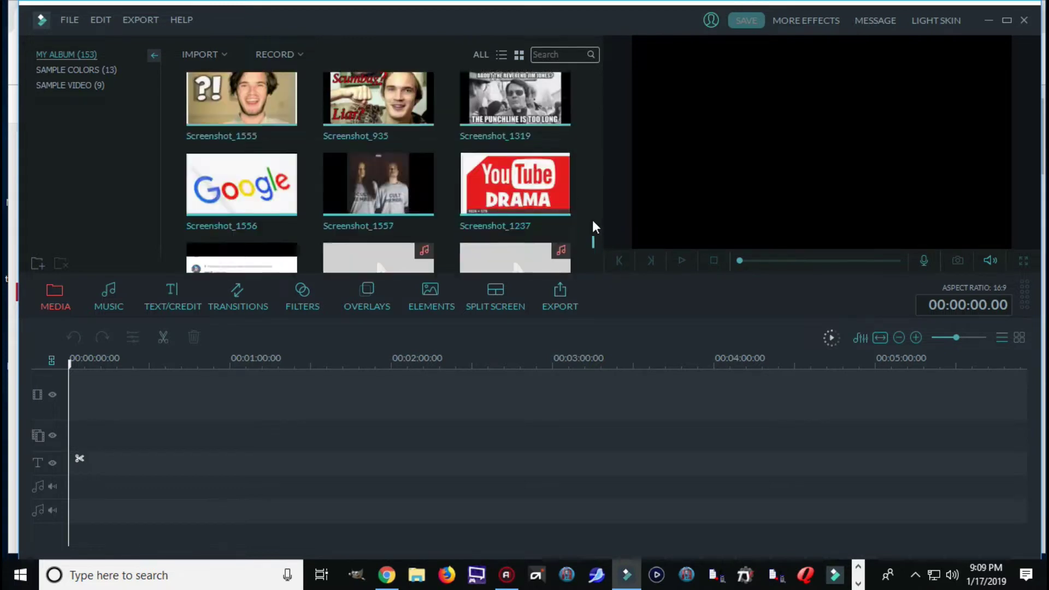
scroll(589, 219, "up", 10)
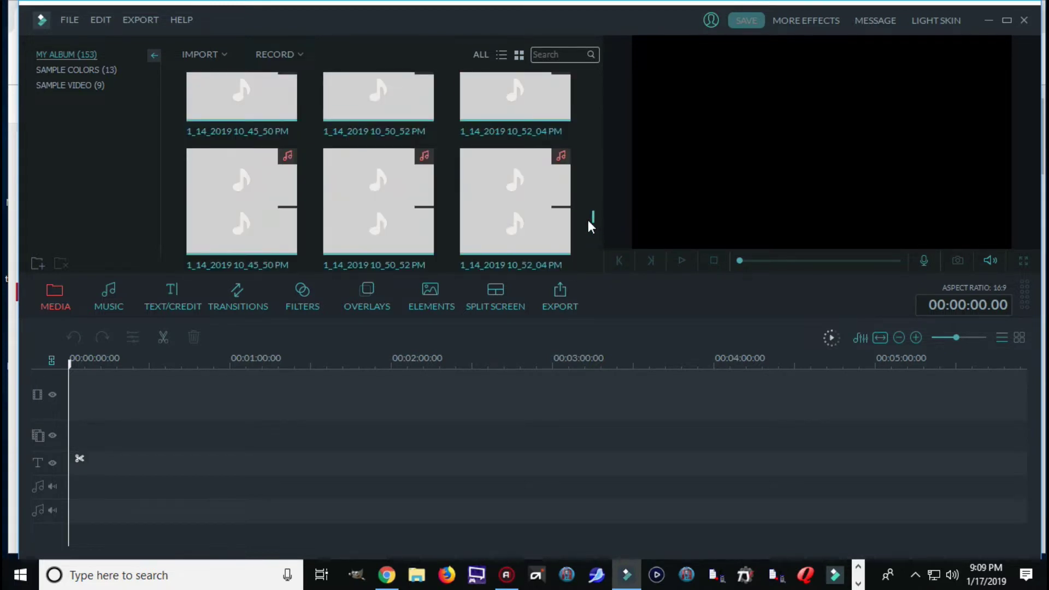
scroll(587, 222, "up", 10)
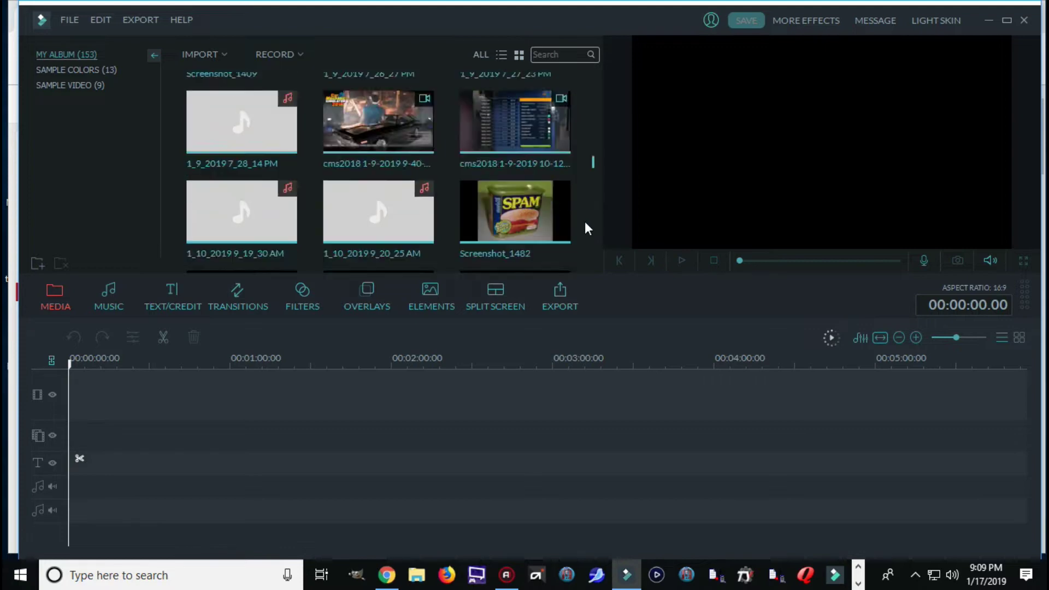
scroll(584, 229, "up", 10)
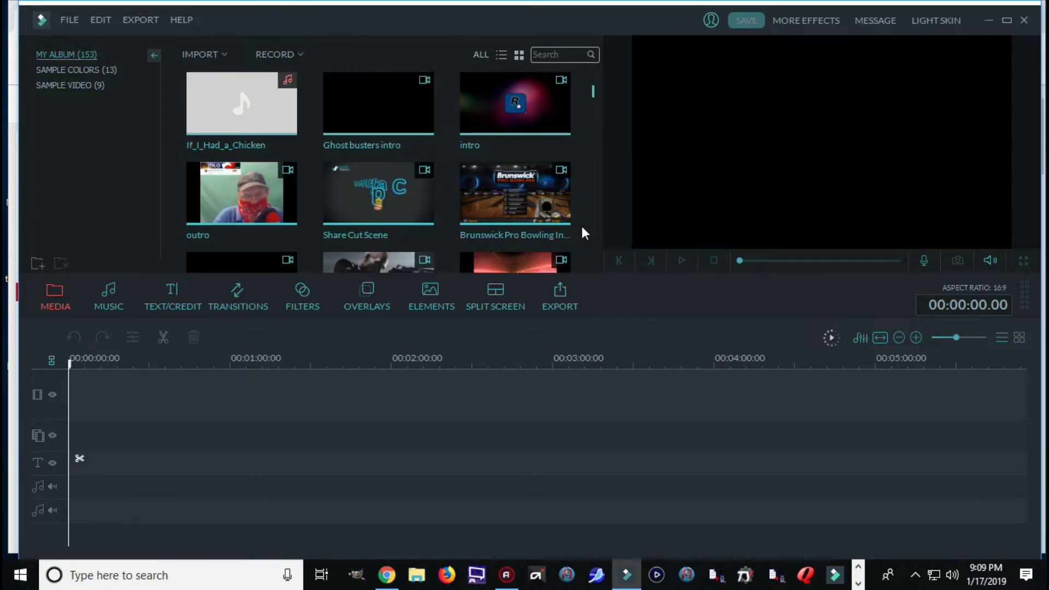
mouse_move(554, 182)
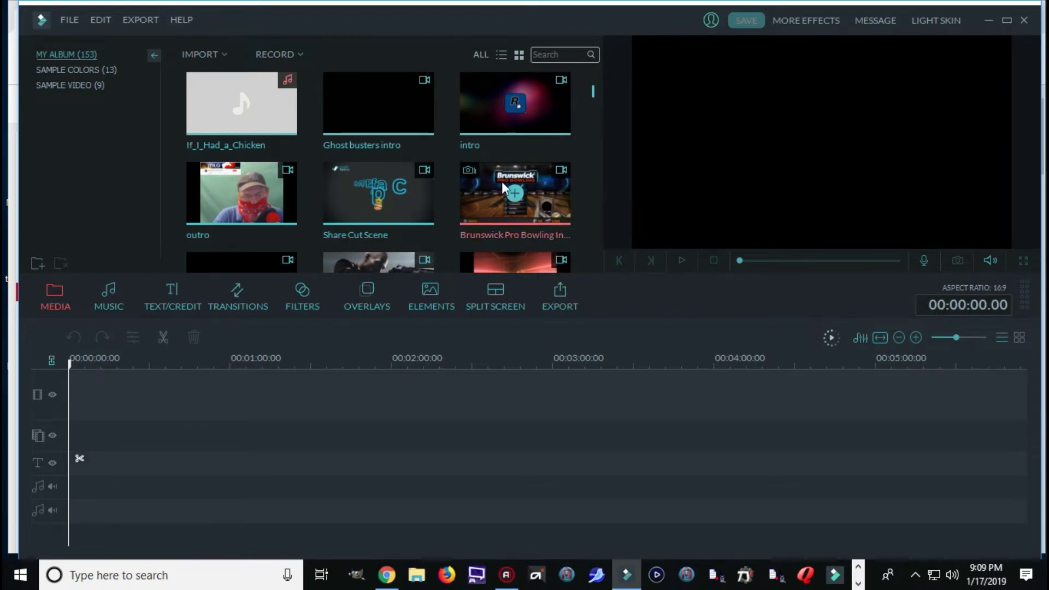
mouse_move(516, 105)
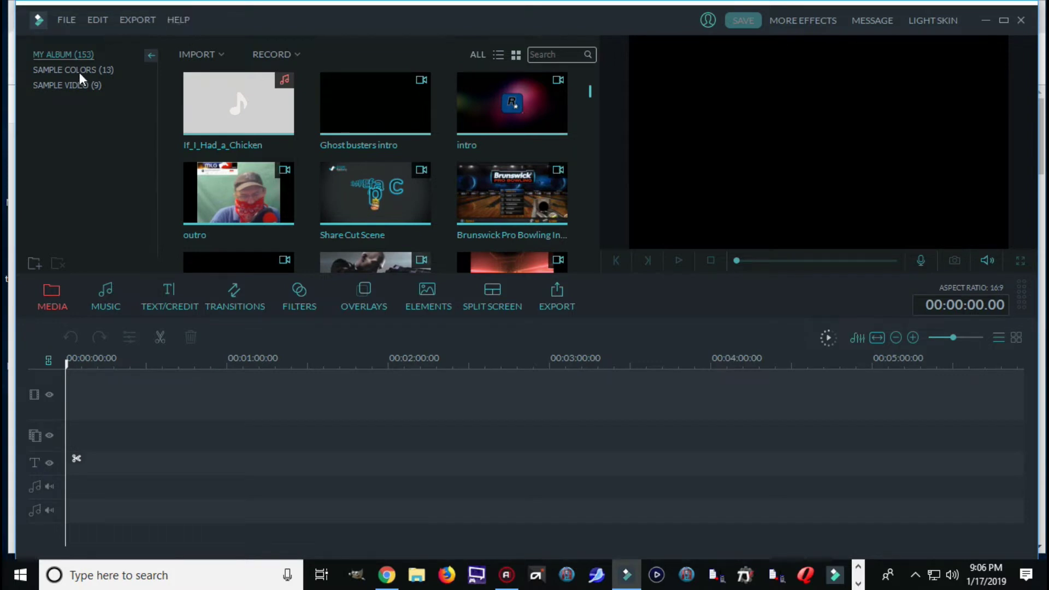
View the installed program version in the About information and close it.
left_click(179, 20)
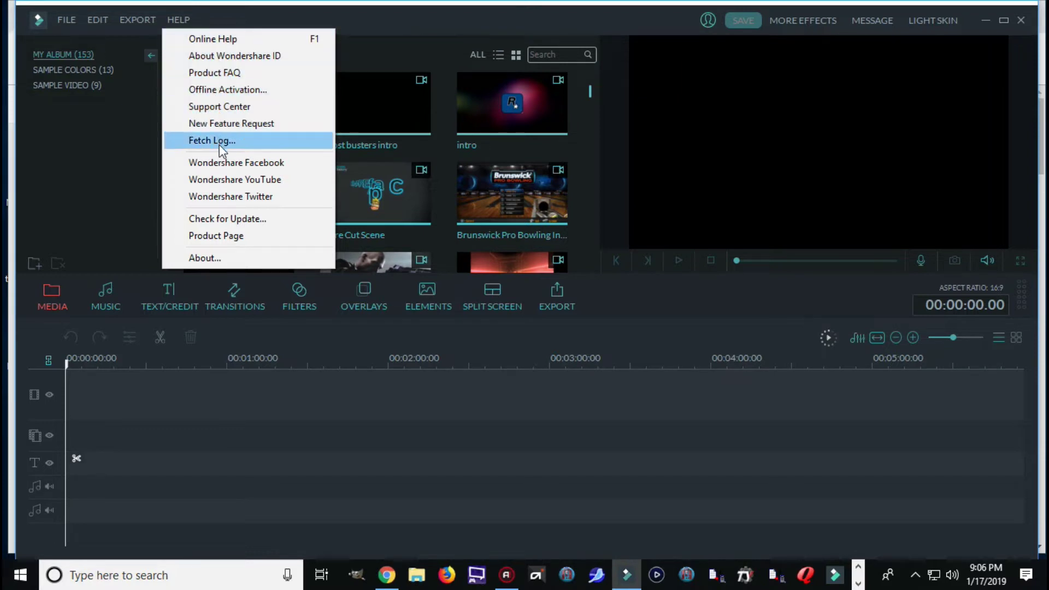
left_click(208, 259)
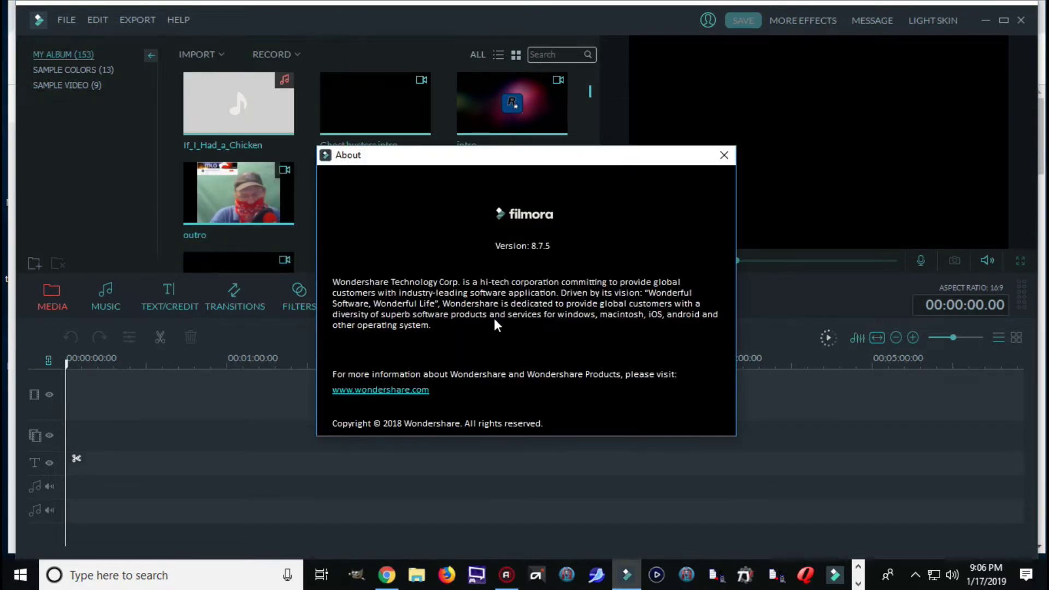
left_click(721, 154)
Check for a program update and close the Live Update window.
left_click(181, 19)
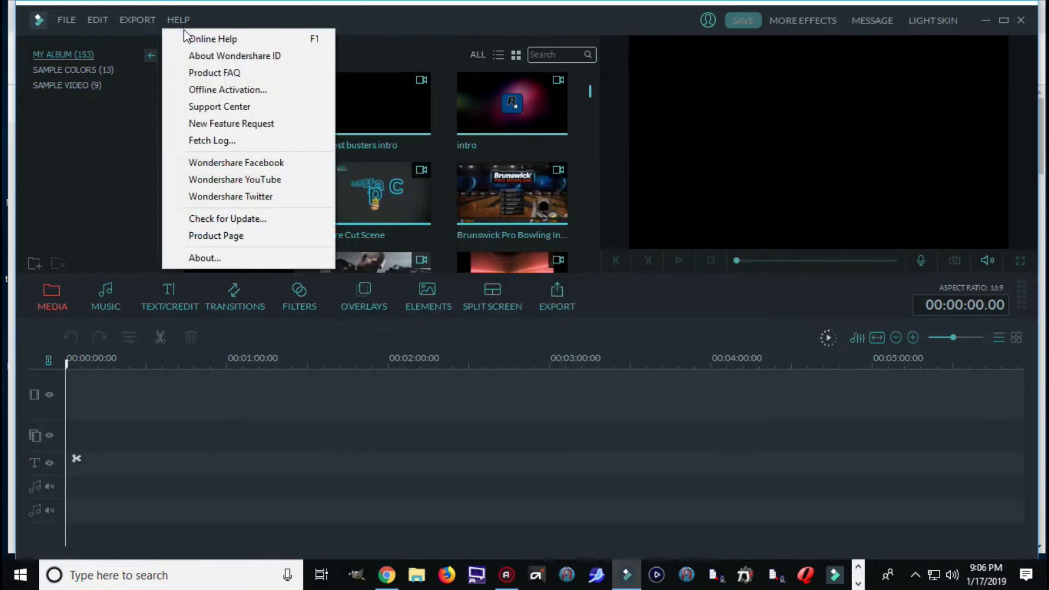
left_click(193, 219)
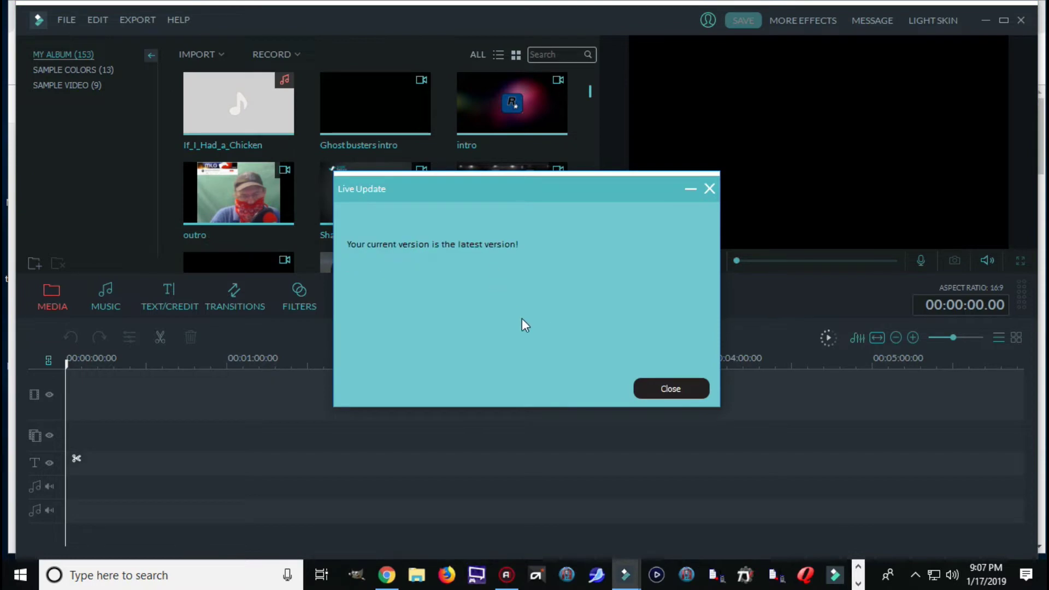
left_click(689, 391)
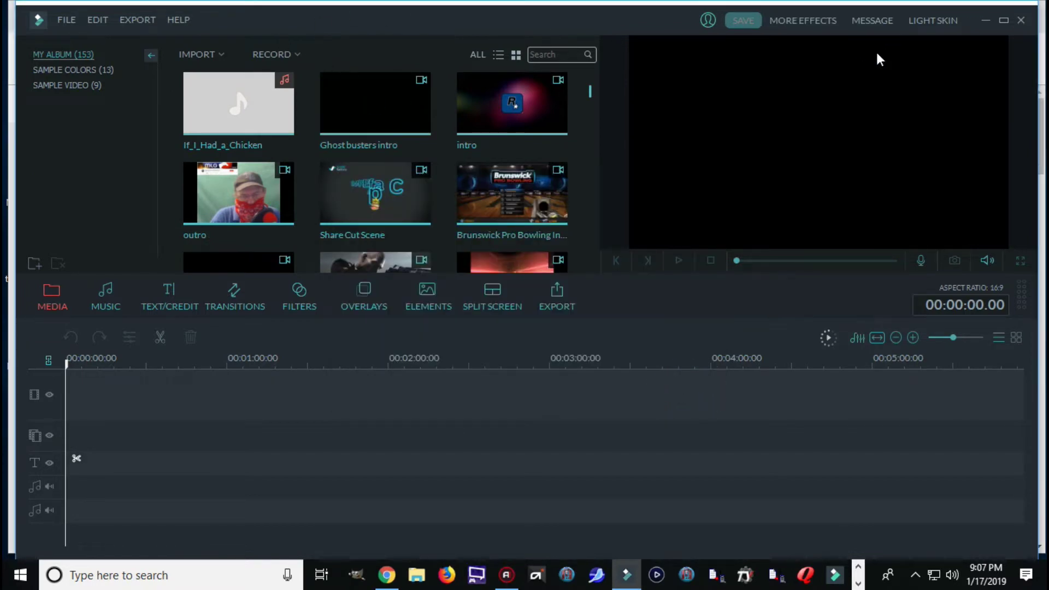
Open the online user guide in the browser and look over its introduction and the site's account options.
left_click(185, 20)
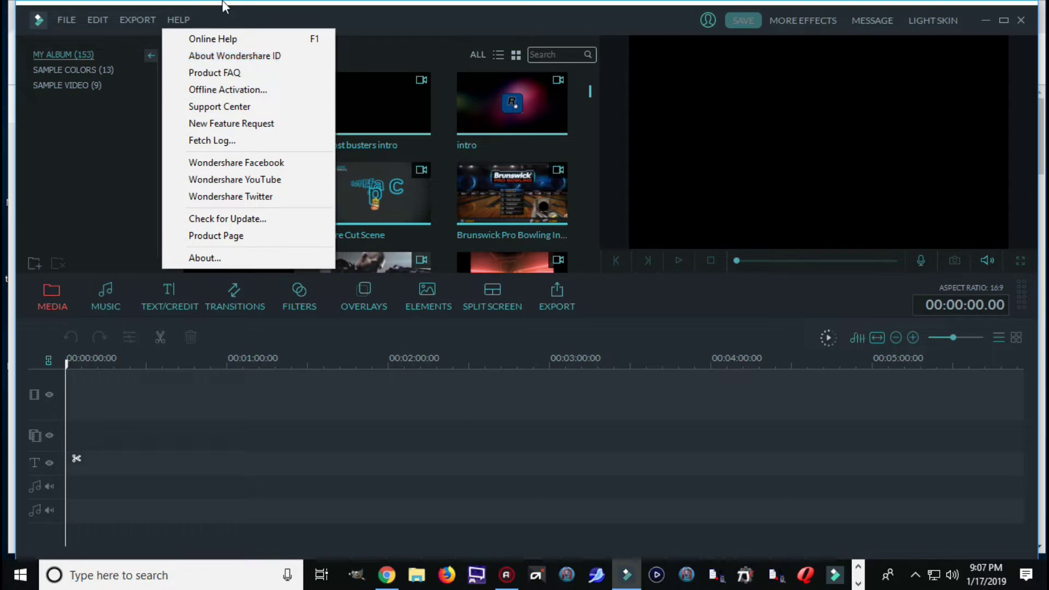
left_click(217, 37)
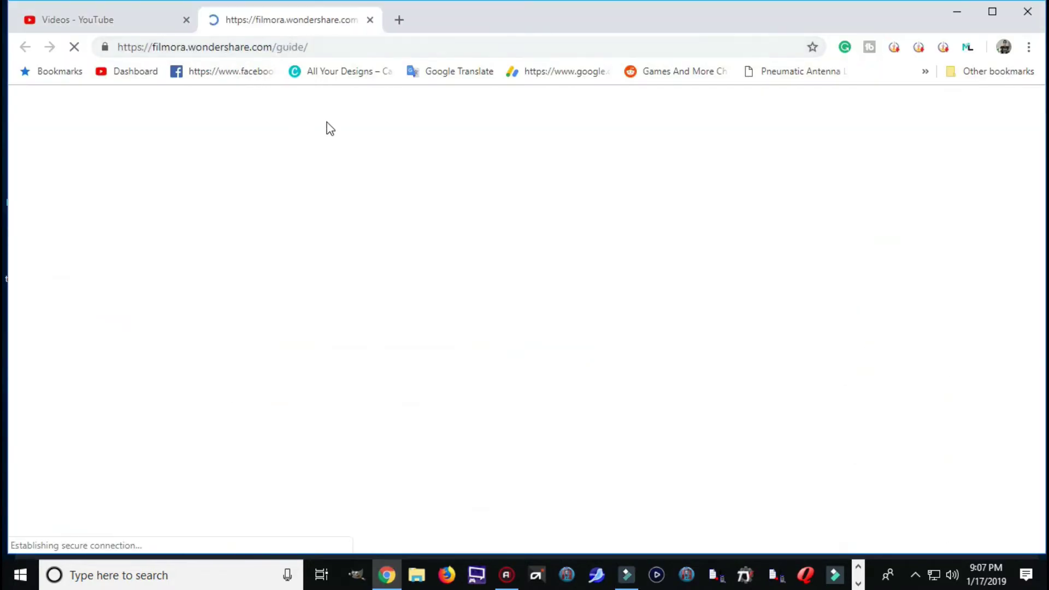
scroll(481, 171, "down", 1)
scroll(480, 169, "down", 4)
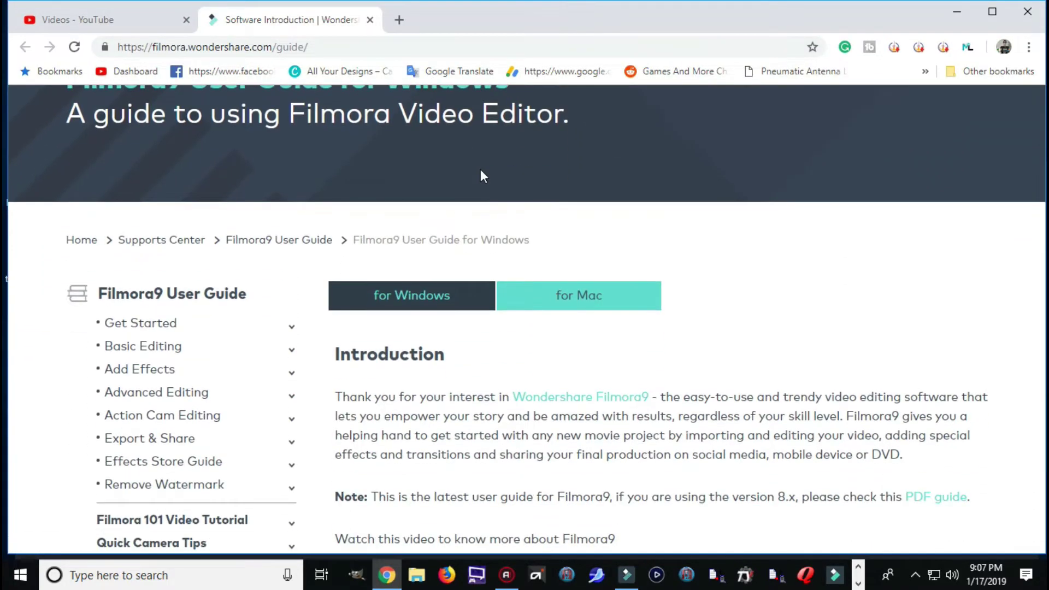
scroll(481, 170, "up", 2)
scroll(482, 171, "up", 2)
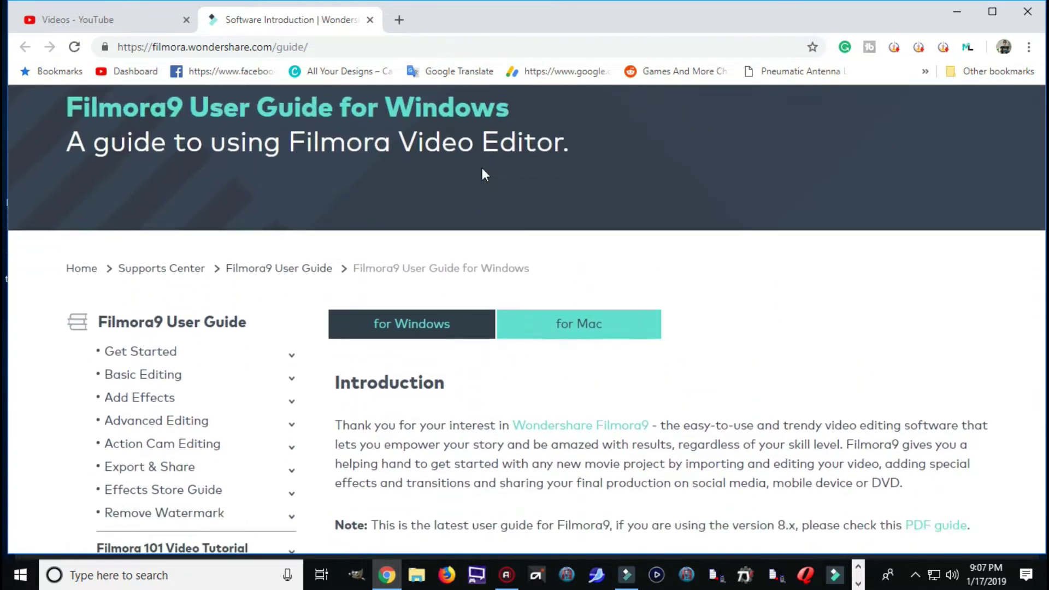
scroll(529, 200, "up", 3)
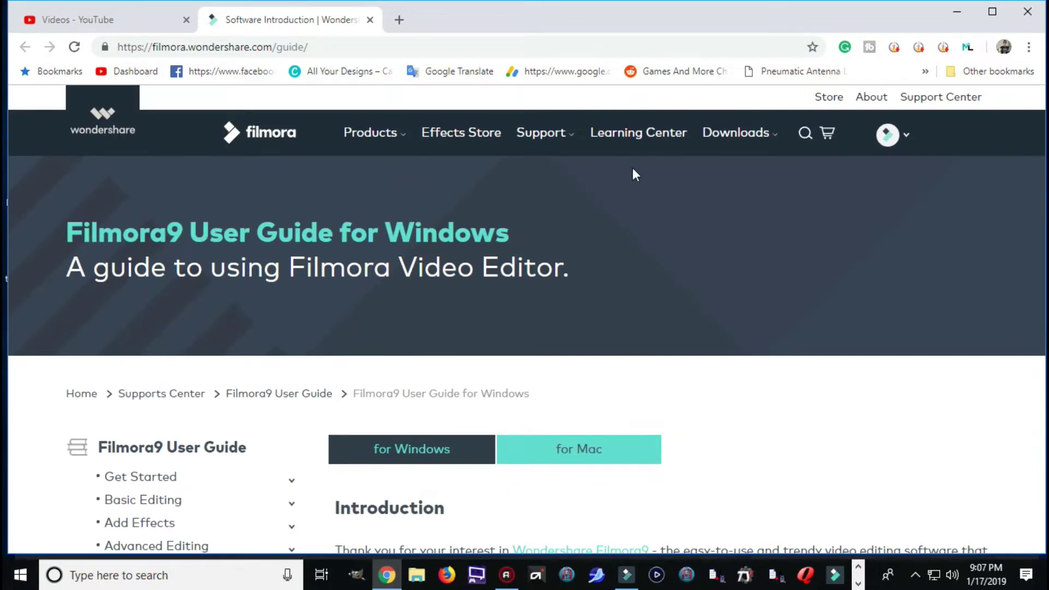
left_click(888, 136)
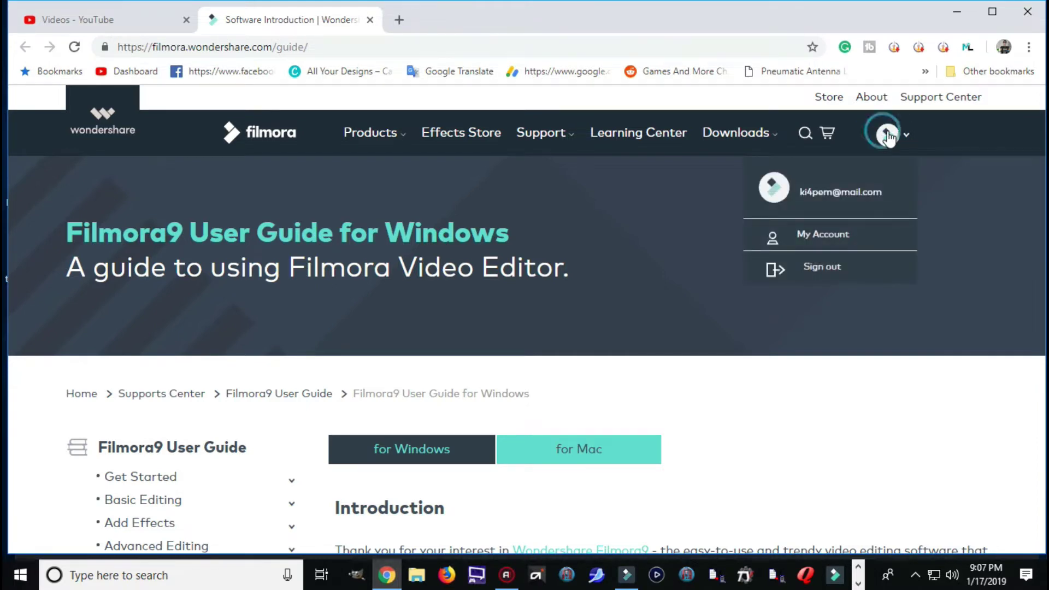
left_click(888, 135)
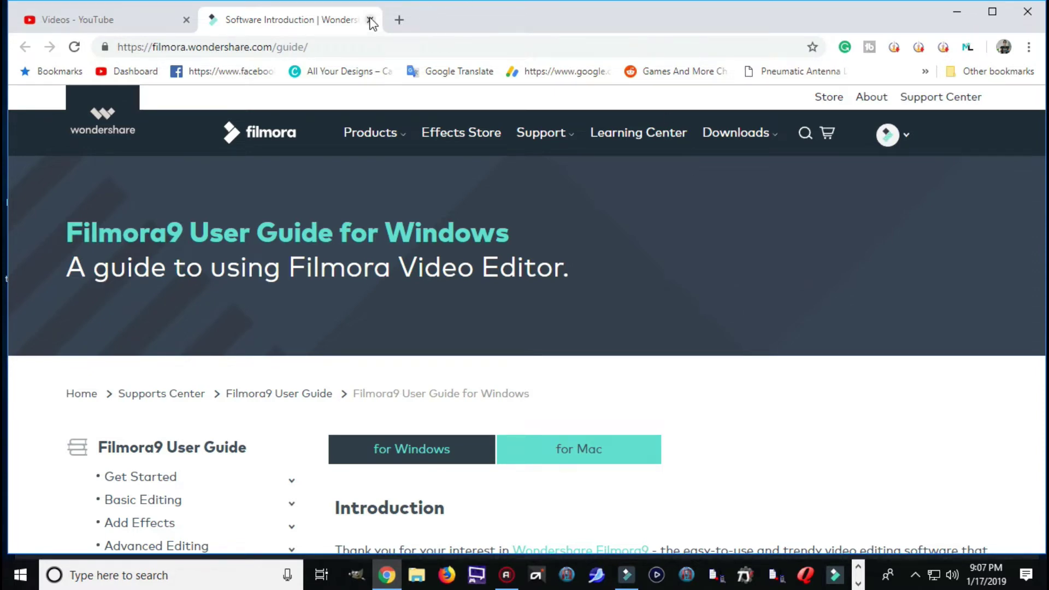
Close the user guide page and switch back to Filmora.
left_click(371, 22)
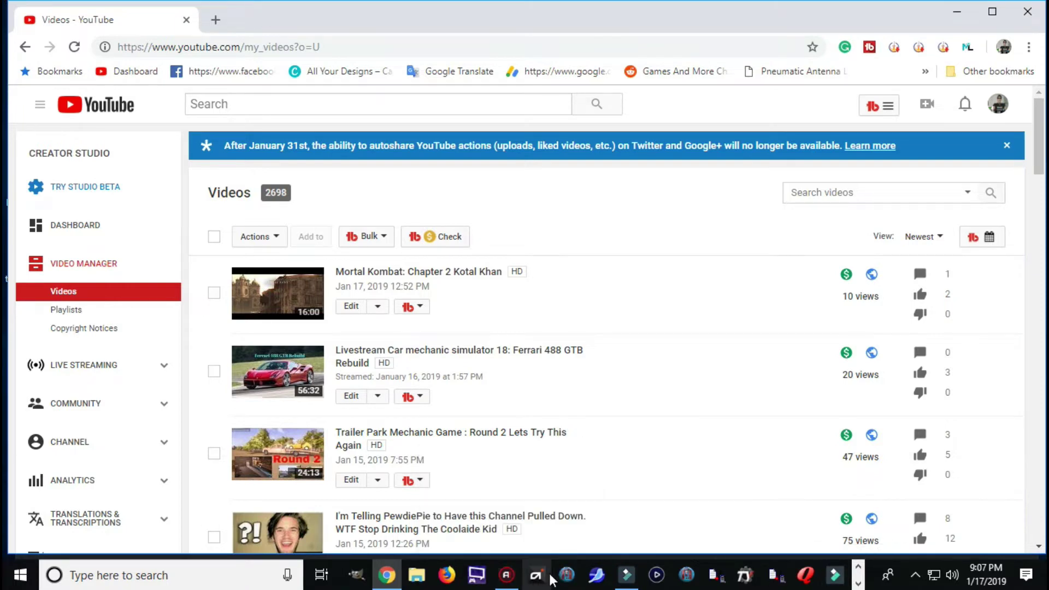
left_click(634, 578)
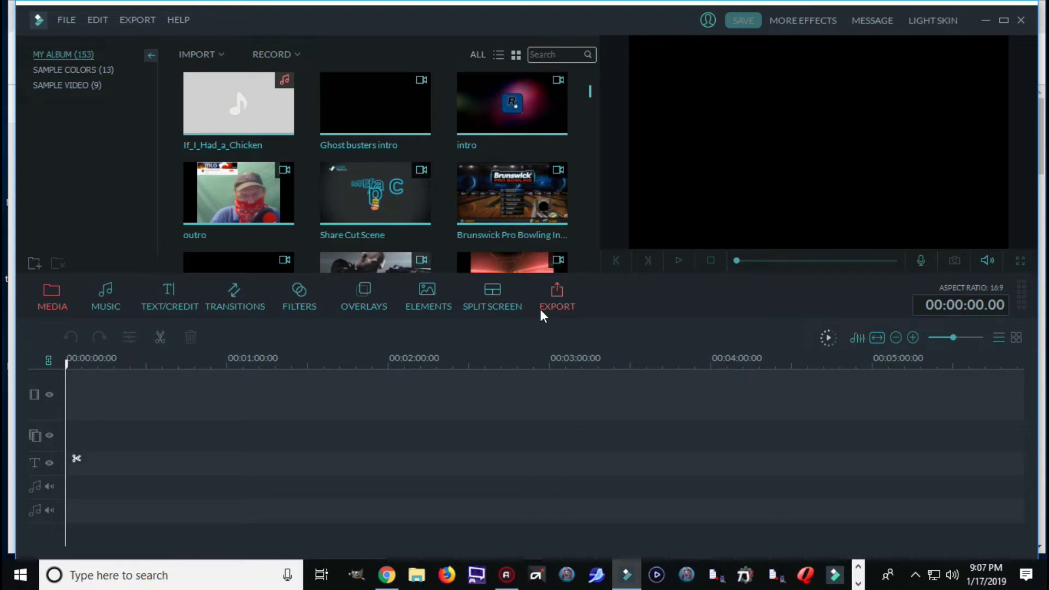
left_click(183, 22)
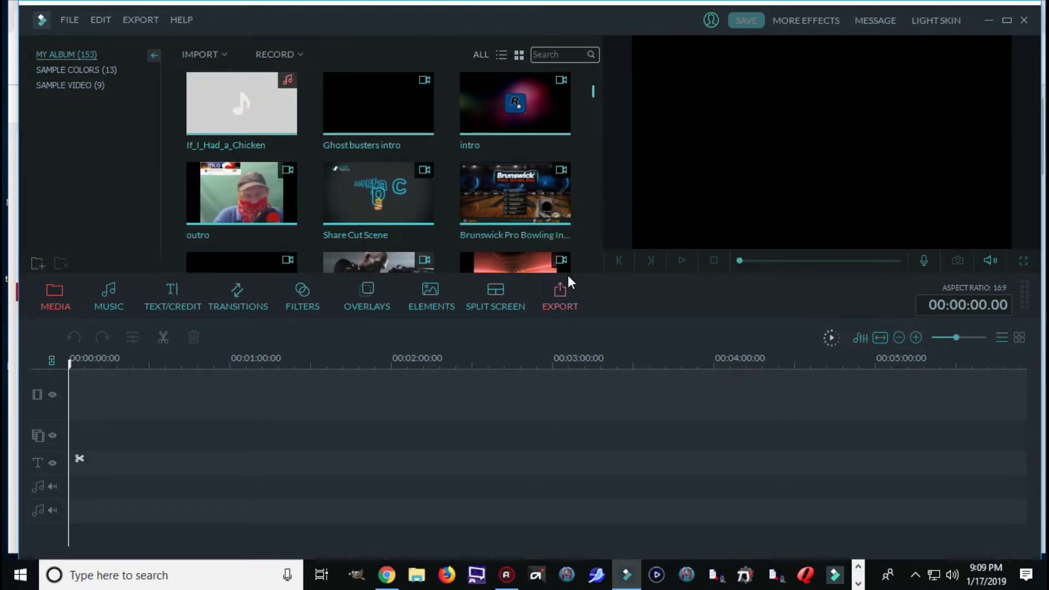
Add the intro clip to the video track and detach its audio onto a separate track.
left_click(516, 103)
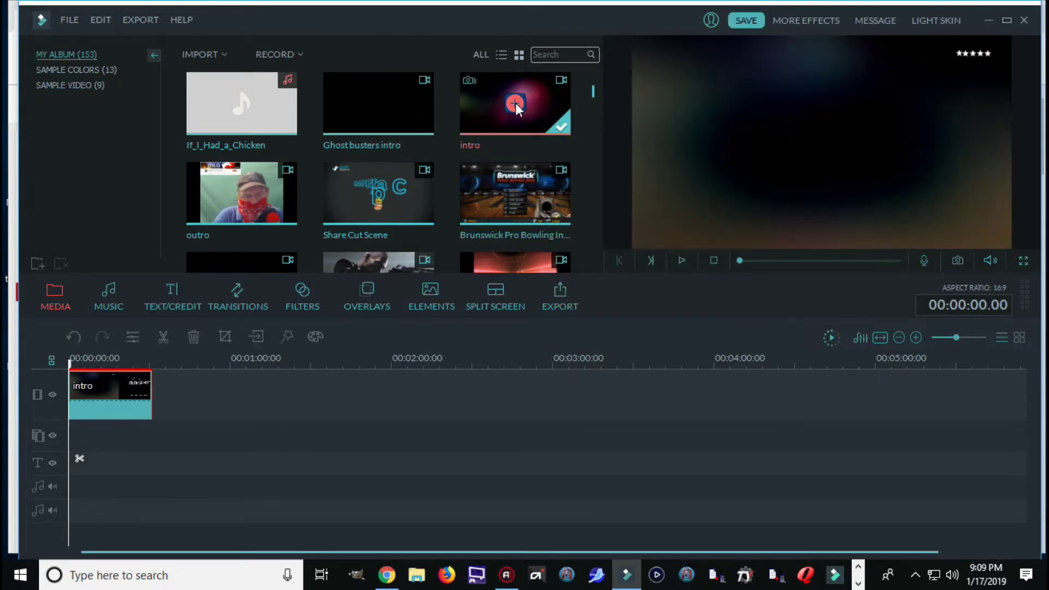
right_click(116, 407)
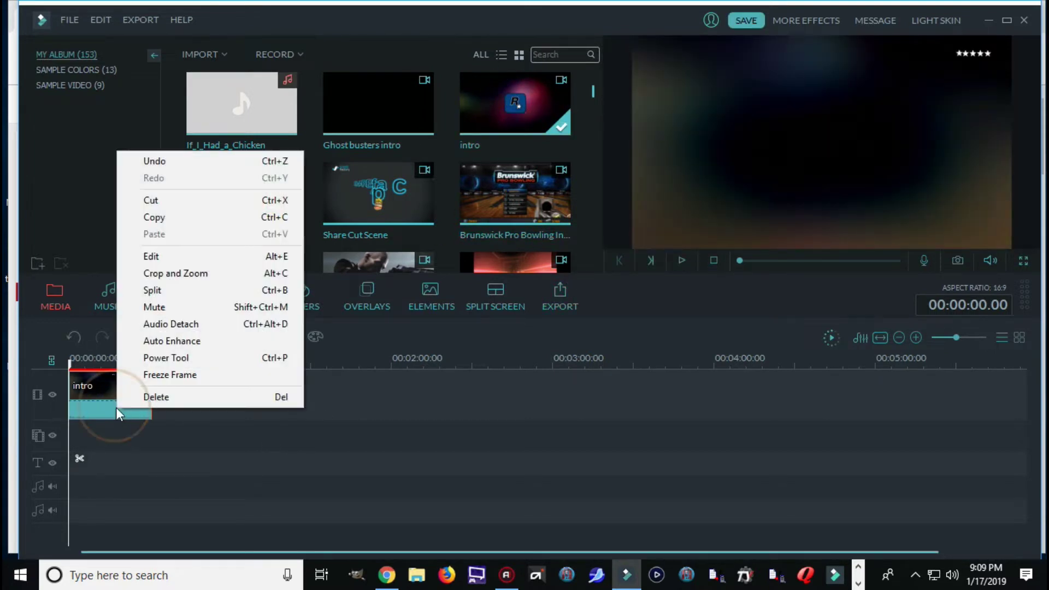
left_click(160, 322)
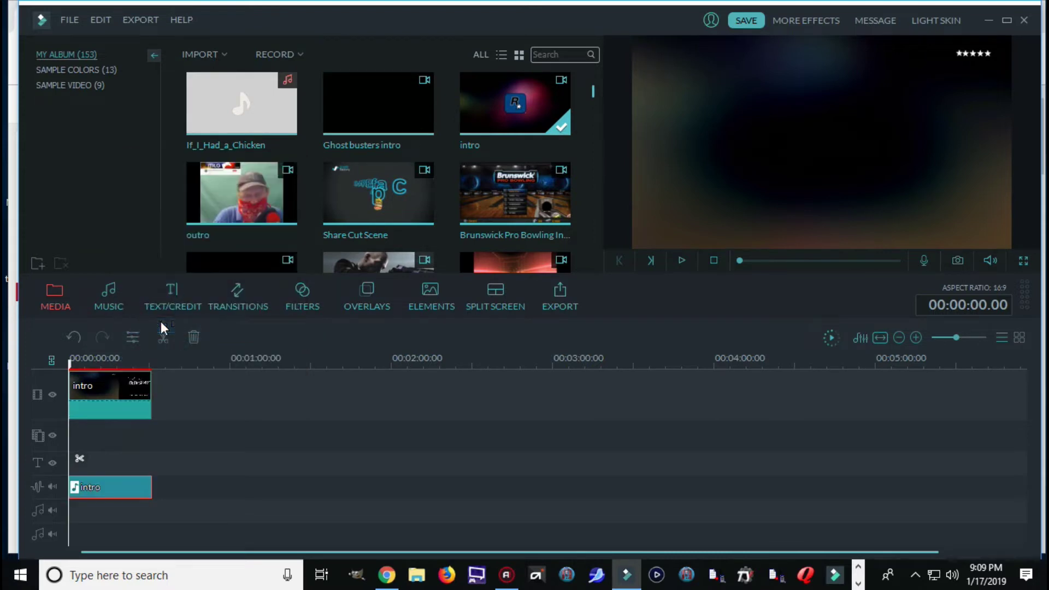
Lower the volume of the detached intro audio and apply the change.
double_click(141, 491)
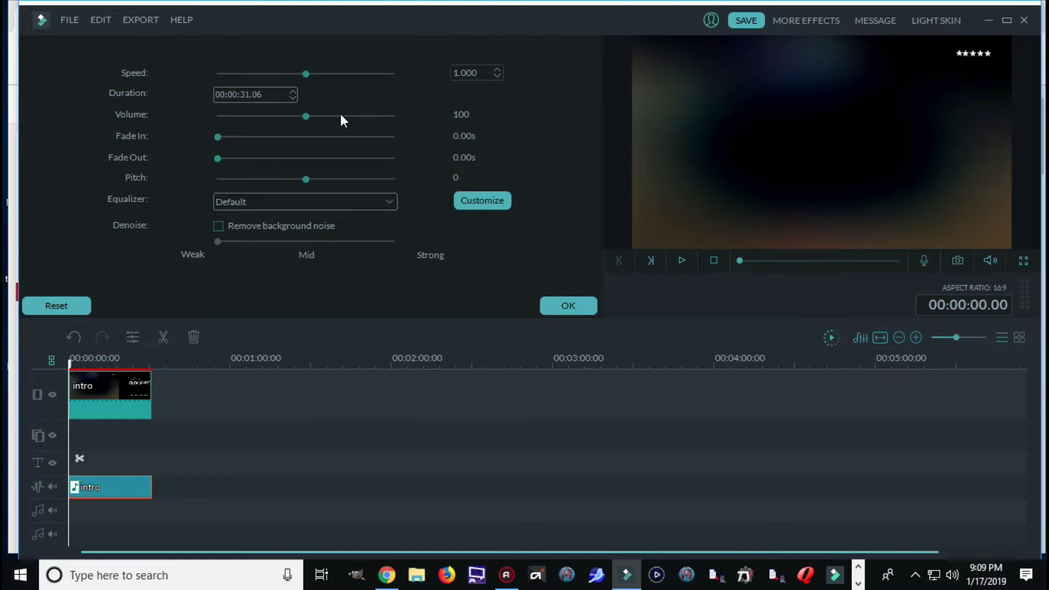
left_click_drag(304, 116, 237, 126)
left_click(554, 306)
Play the first seconds of the intro to check the audio, and stop the preview back at the start.
left_click(681, 261)
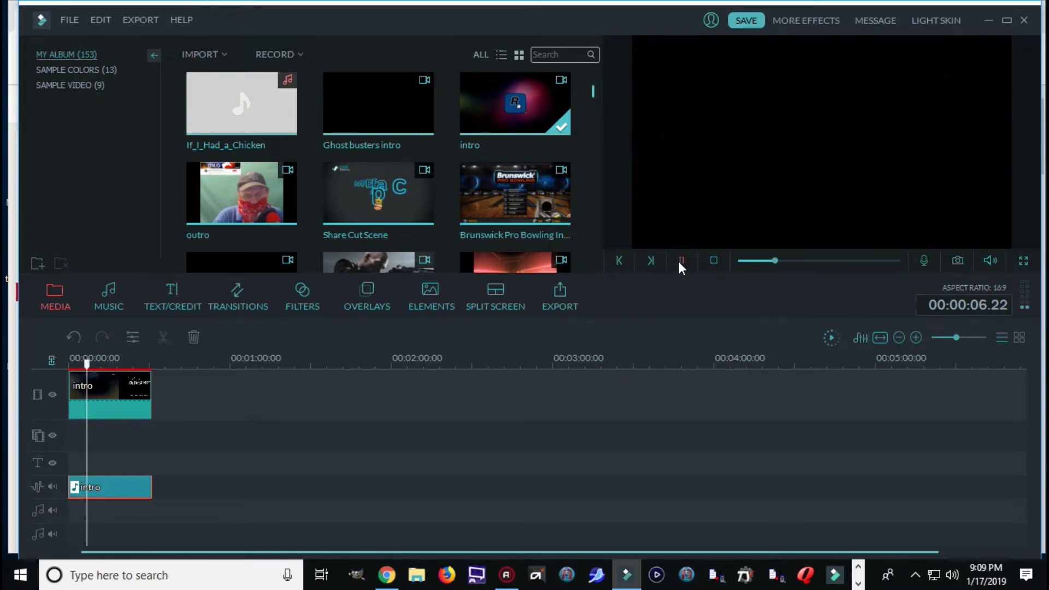
left_click(679, 261)
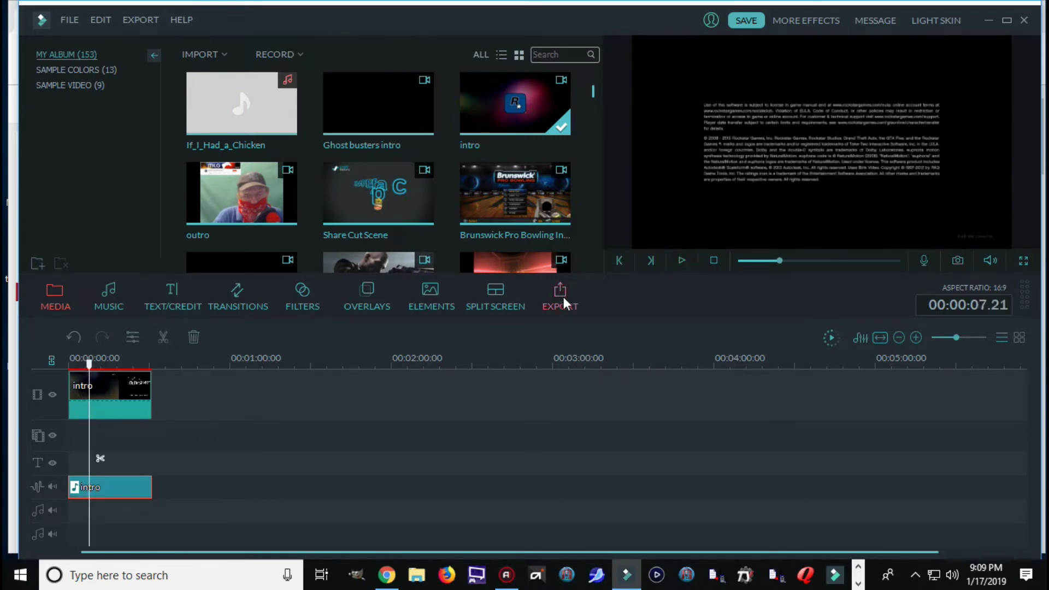
left_click(713, 262)
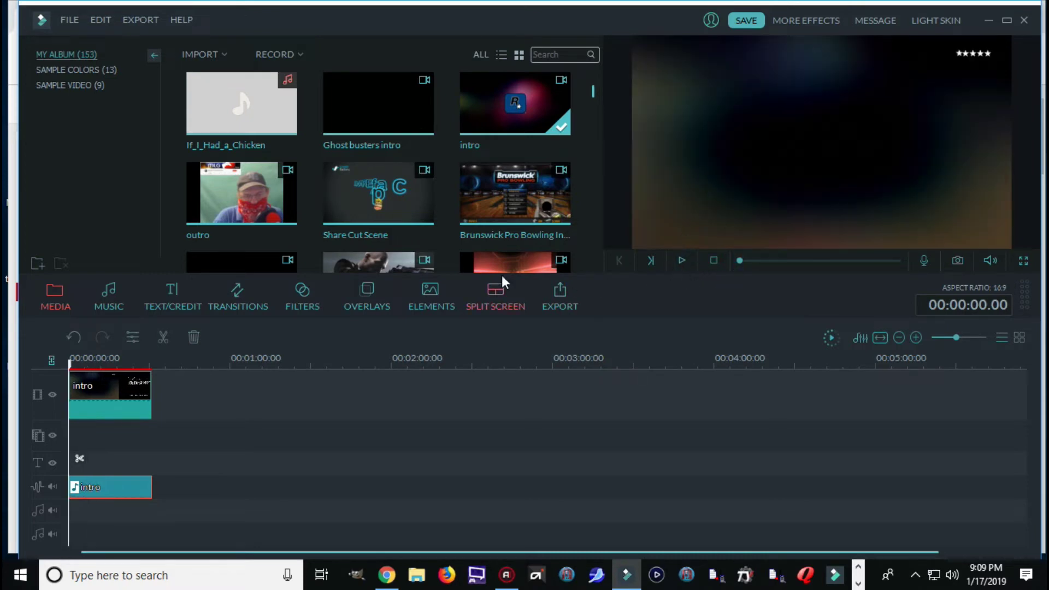
Add the custom title My Preset 1 at the start of the text track and preview it over the intro.
left_click(167, 295)
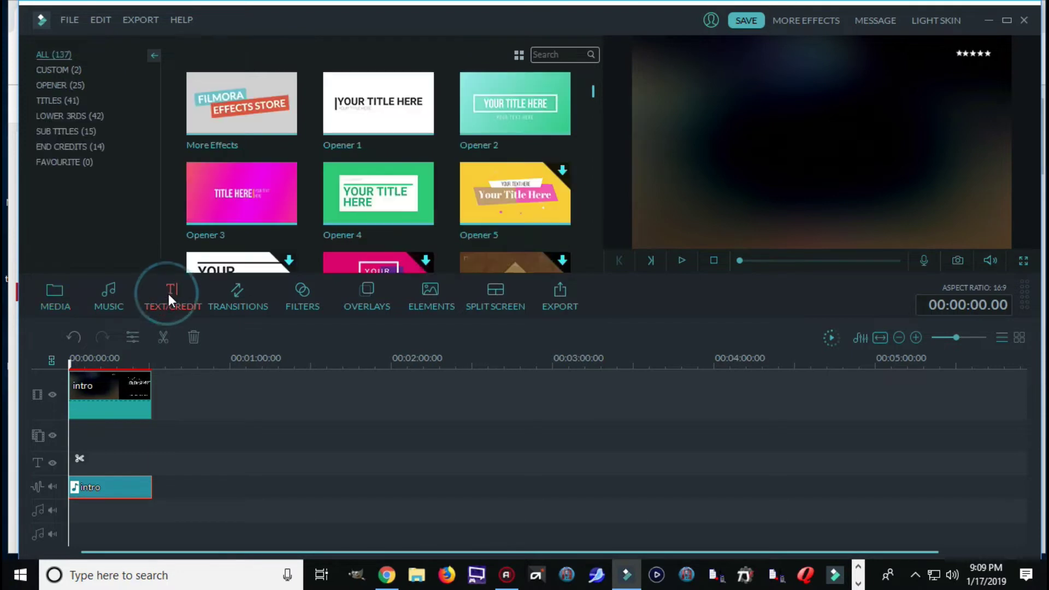
left_click(60, 69)
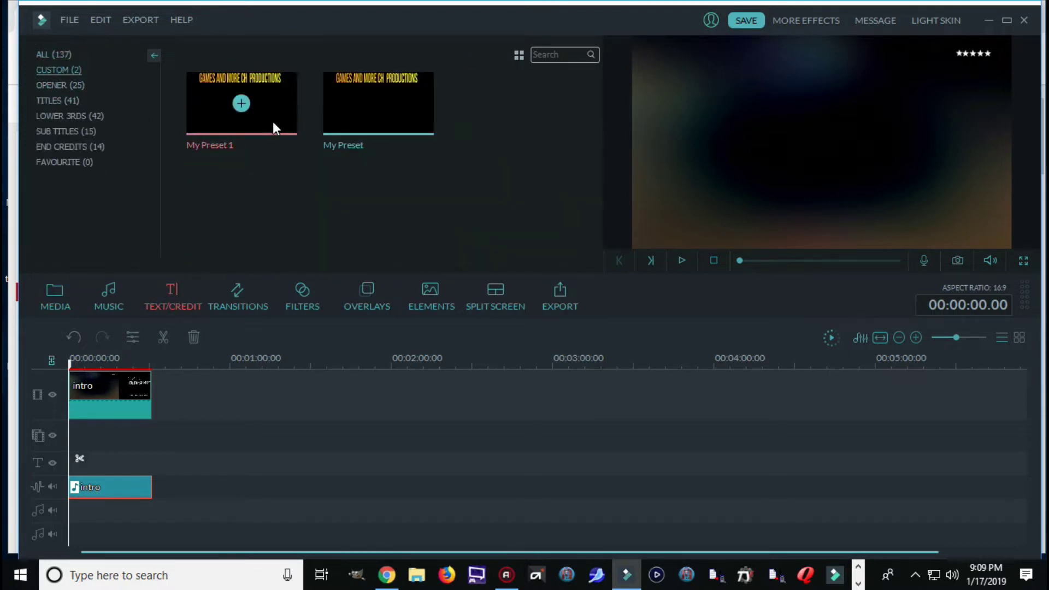
left_click(241, 106)
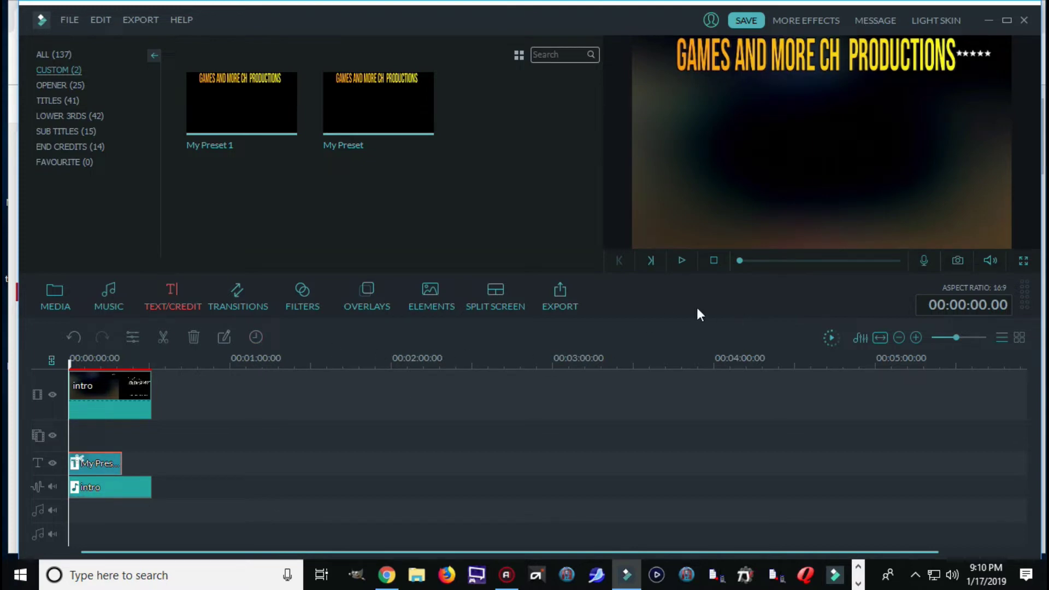
left_click(682, 261)
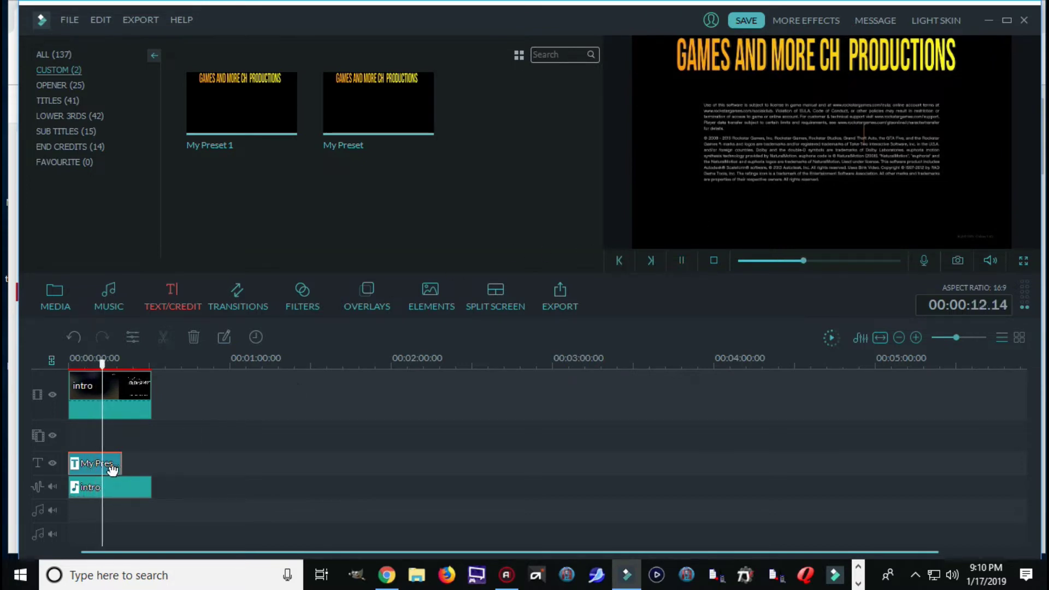
left_click(680, 261)
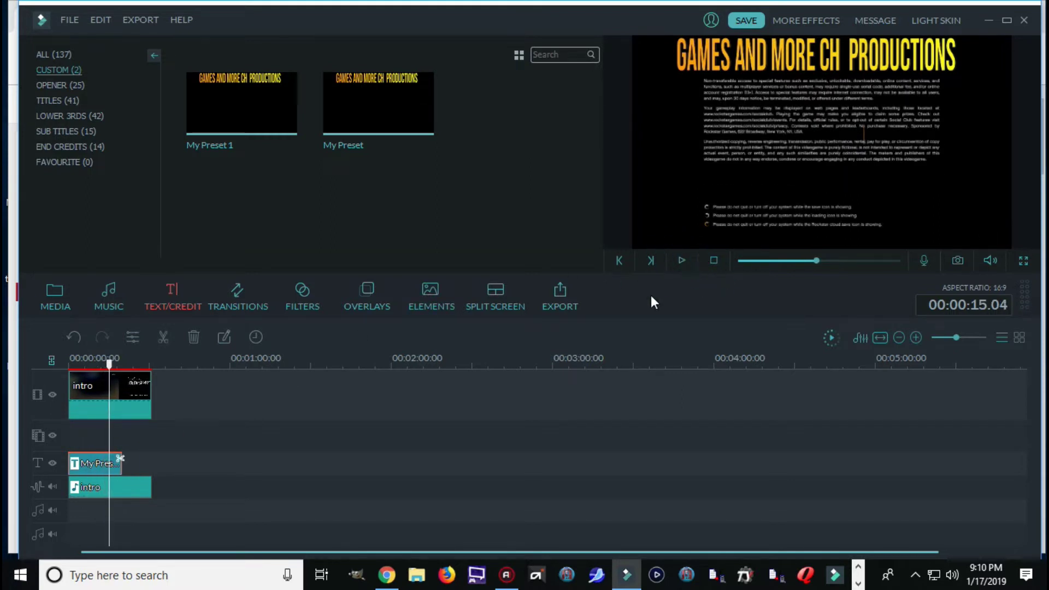
Replace the My Preset 1 title with the custom title My Preset at the timeline start and preview its first seconds.
right_click(95, 466)
left_click(148, 454)
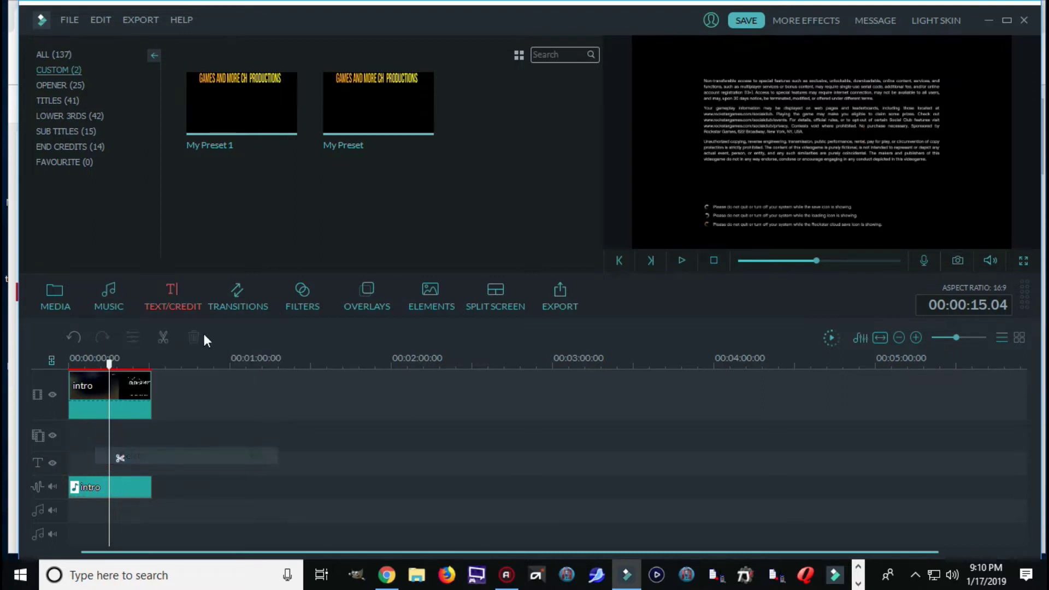
mouse_move(266, 130)
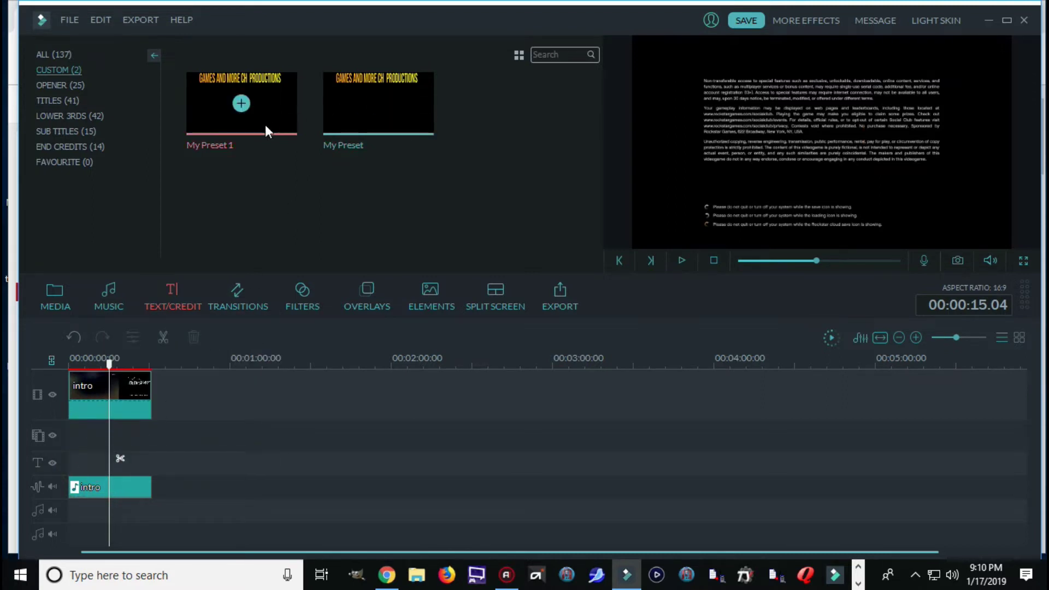
mouse_move(325, 102)
left_click(378, 103)
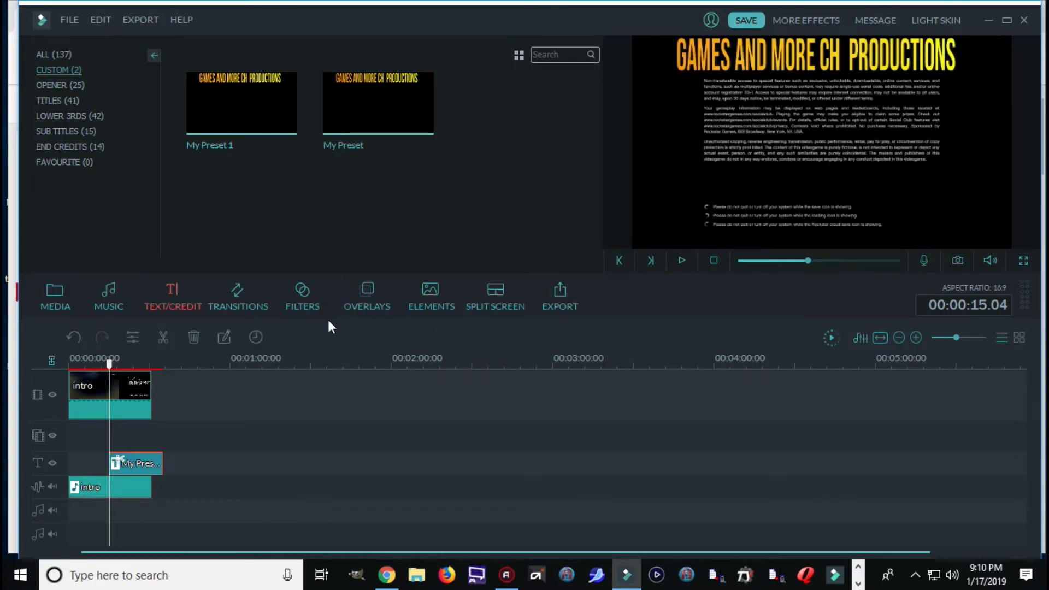
left_click_drag(145, 465, 93, 451)
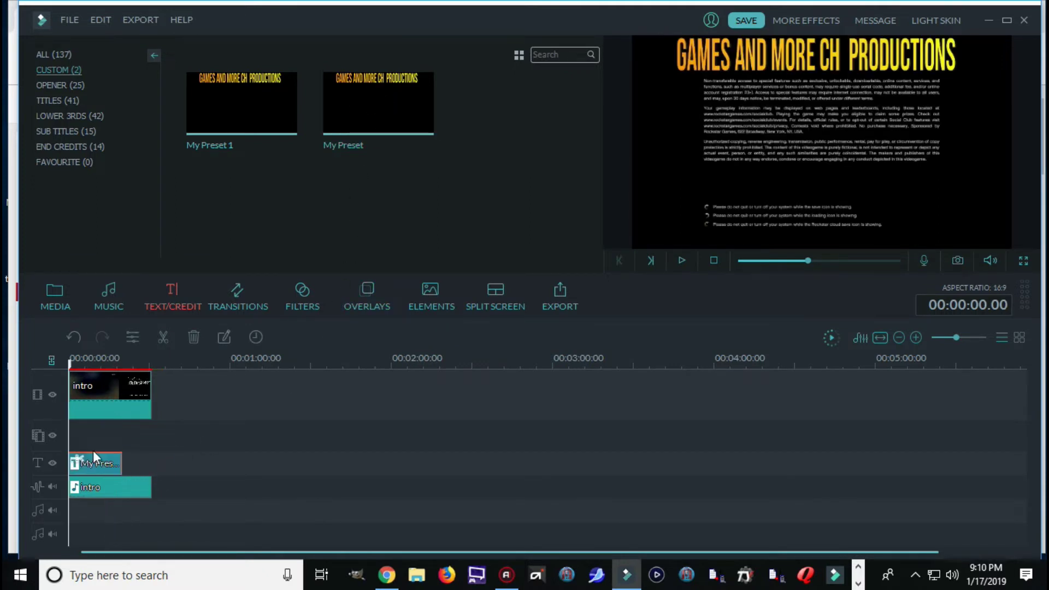
left_click(679, 260)
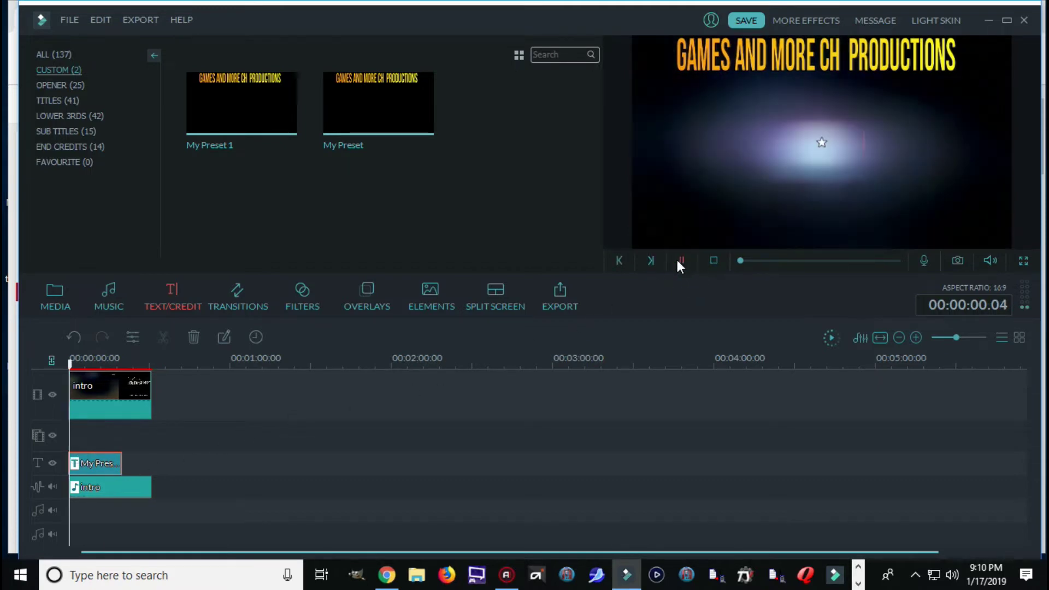
left_click(680, 261)
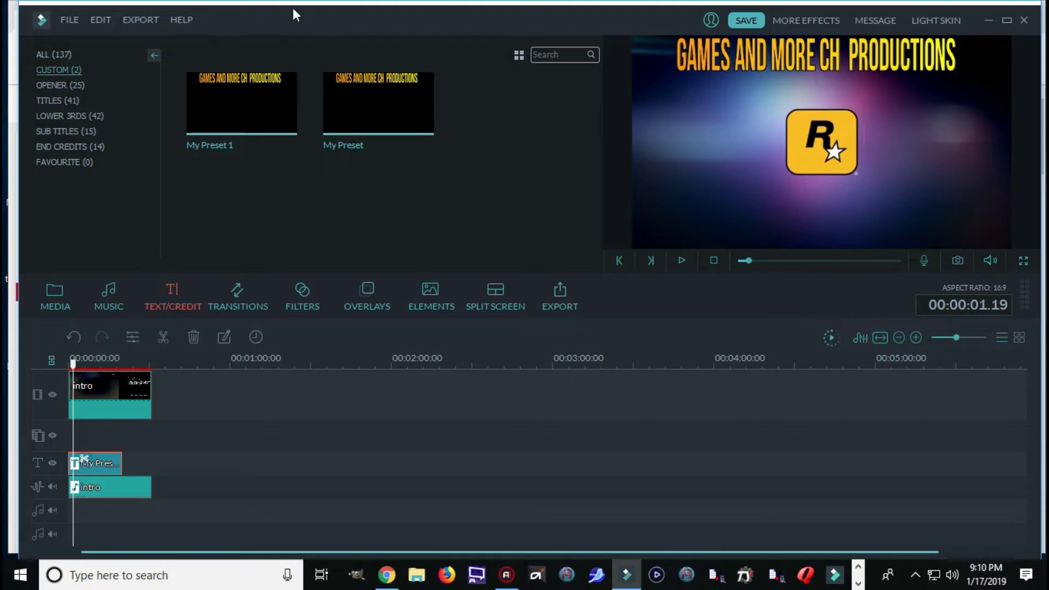
Review the project file commands and the Export to Device output settings, and close them without exporting.
left_click(66, 20)
mouse_move(112, 156)
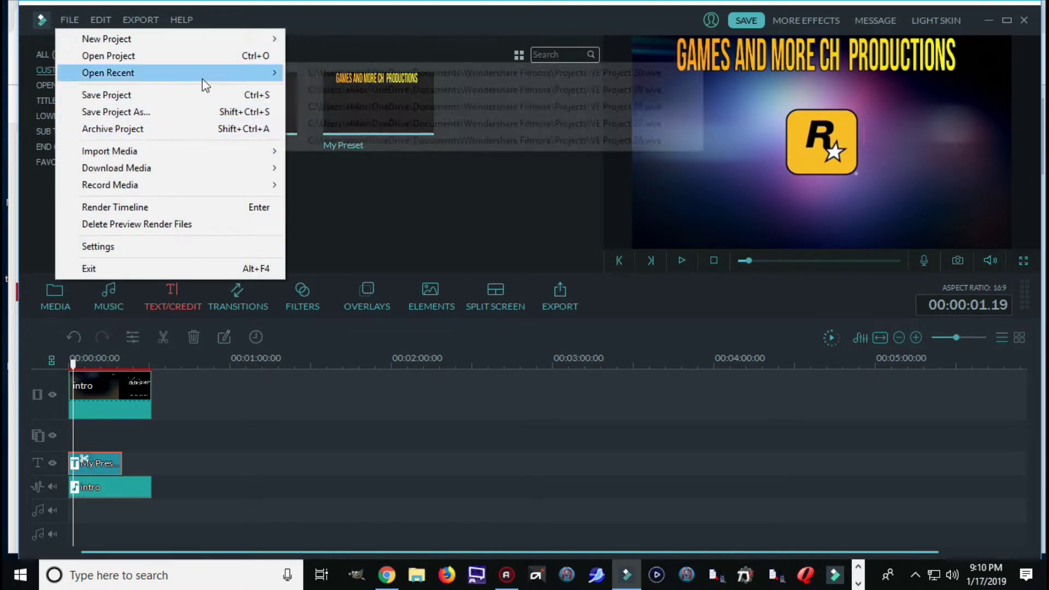
mouse_move(246, 38)
left_click(515, 20)
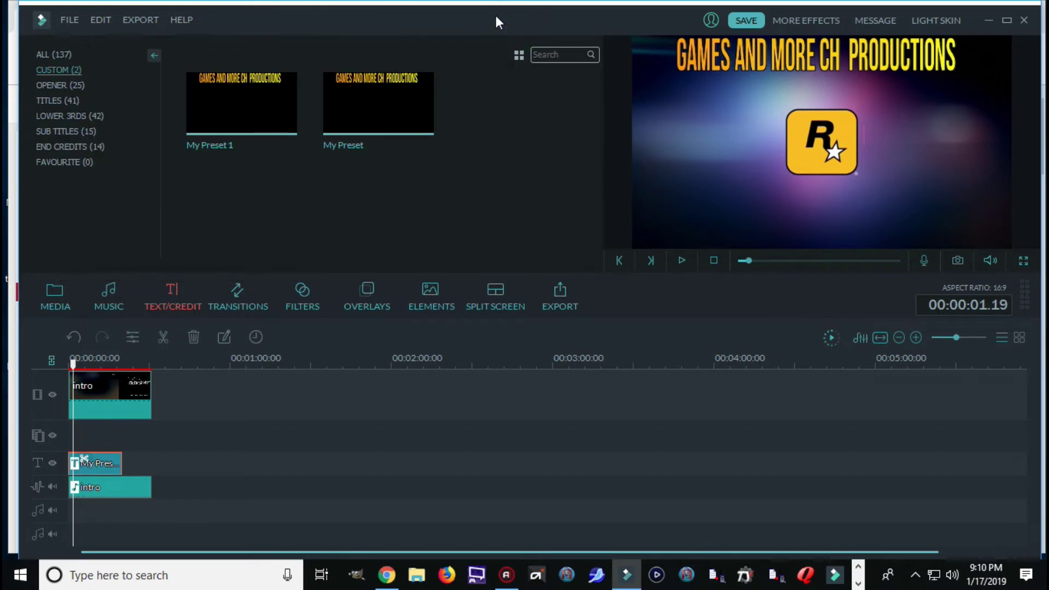
left_click(140, 21)
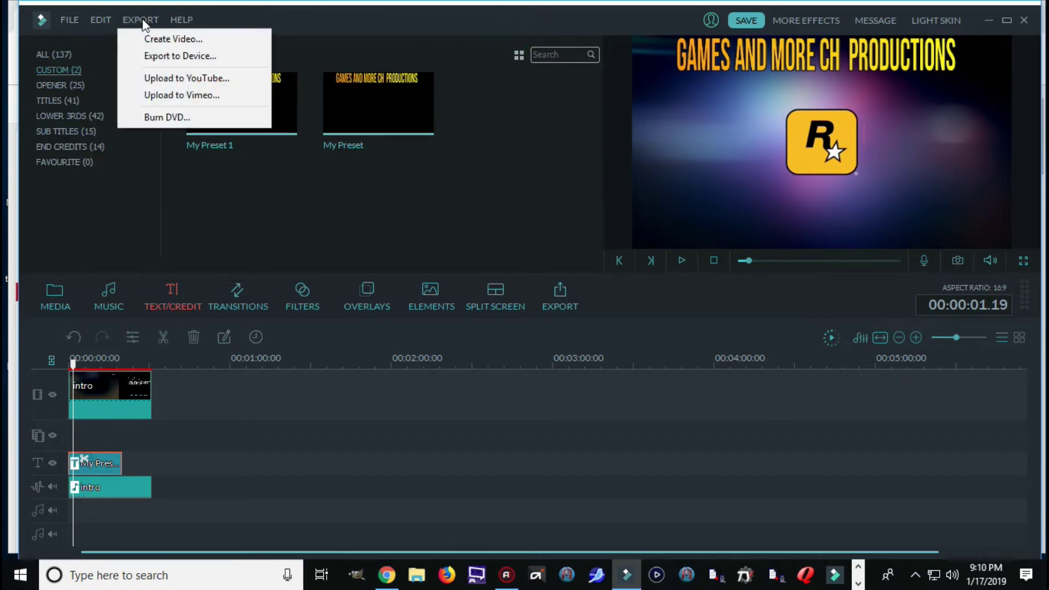
left_click(168, 57)
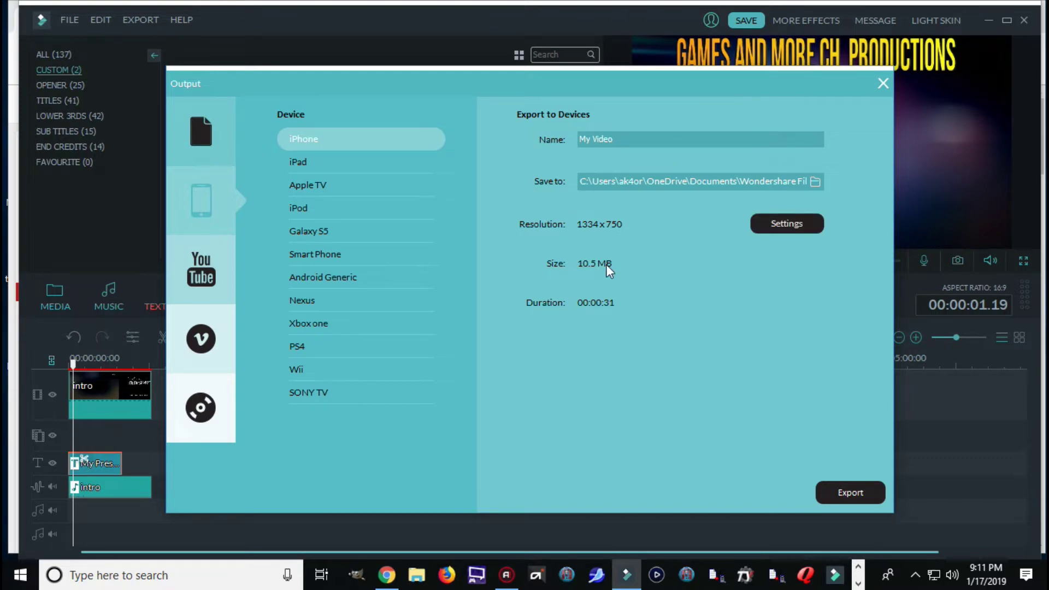
left_click(882, 84)
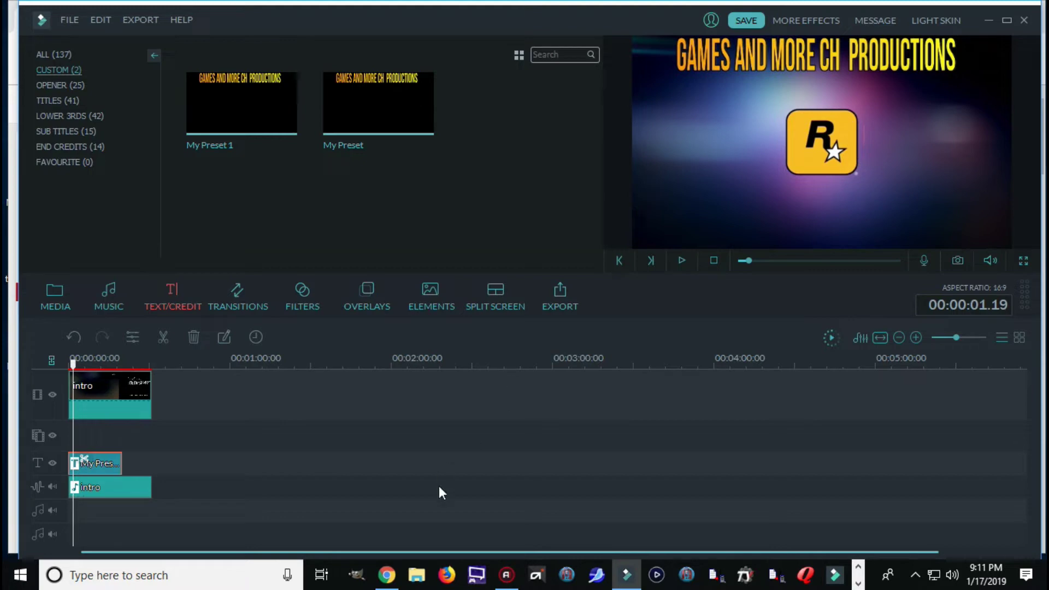
Switch to Chrome, view the YouTube video upload page, and return to the channel's video list.
left_click(386, 573)
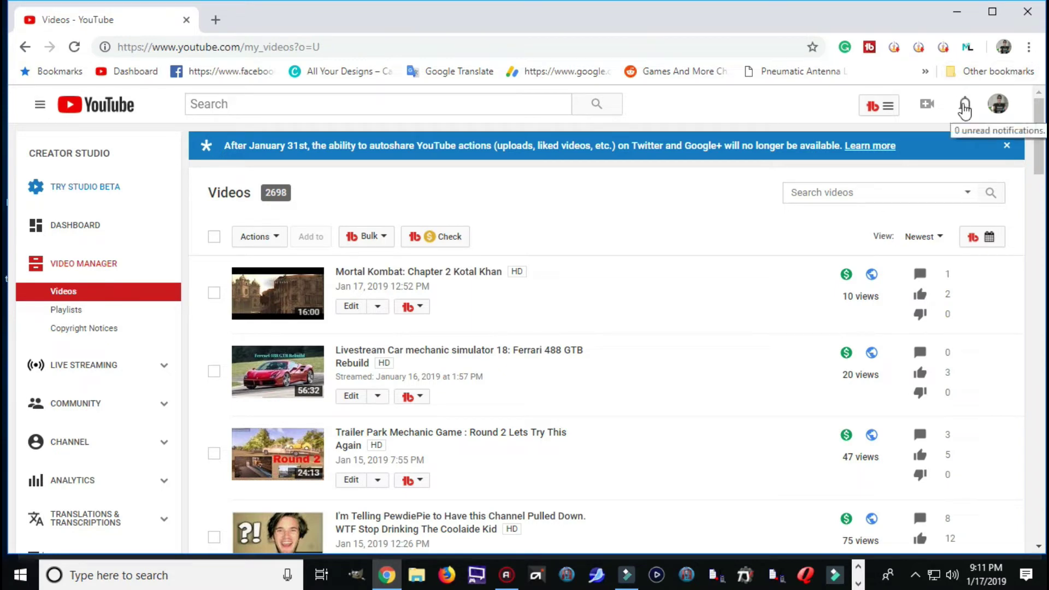
left_click(927, 104)
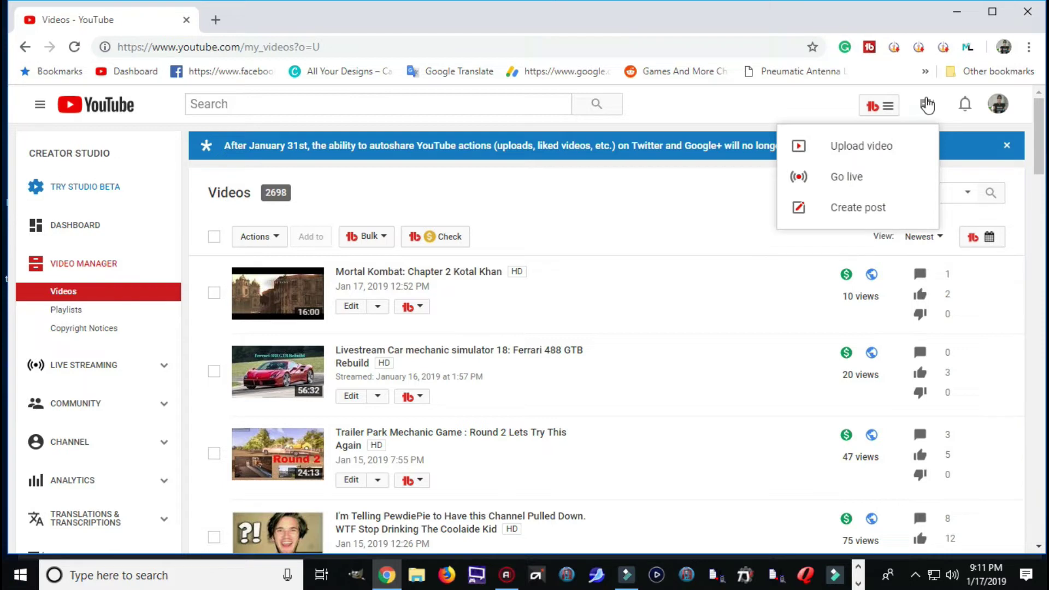
left_click(882, 157)
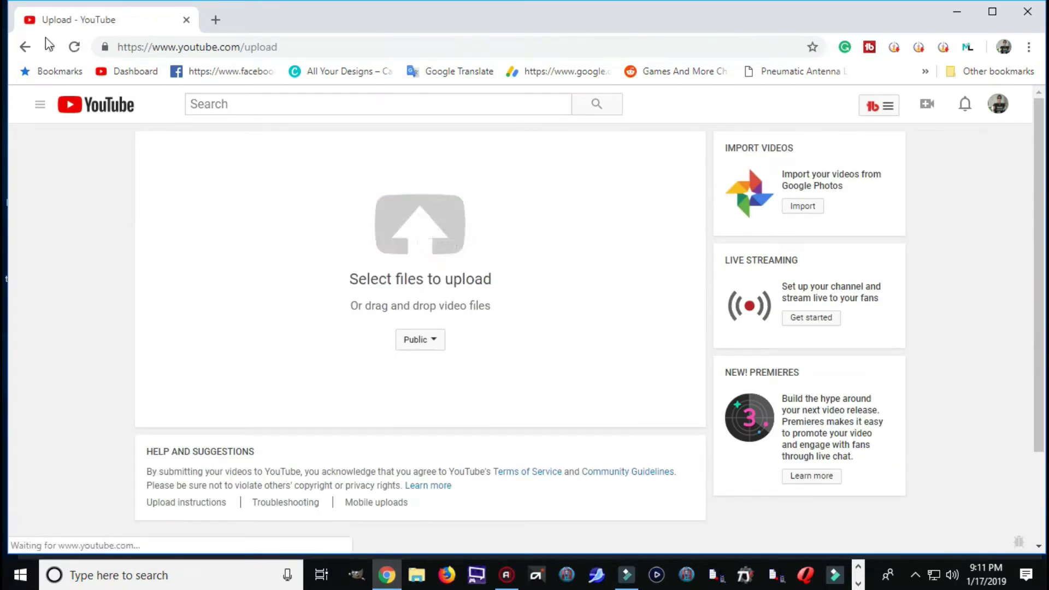
left_click(25, 48)
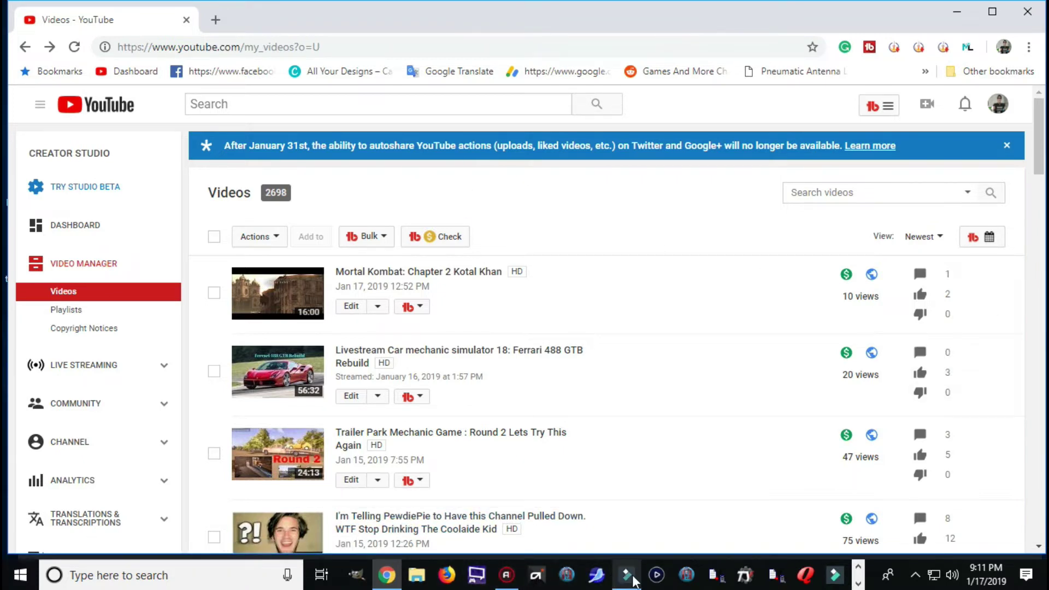
Switch to Filmora 9 and create a new project.
mouse_move(633, 579)
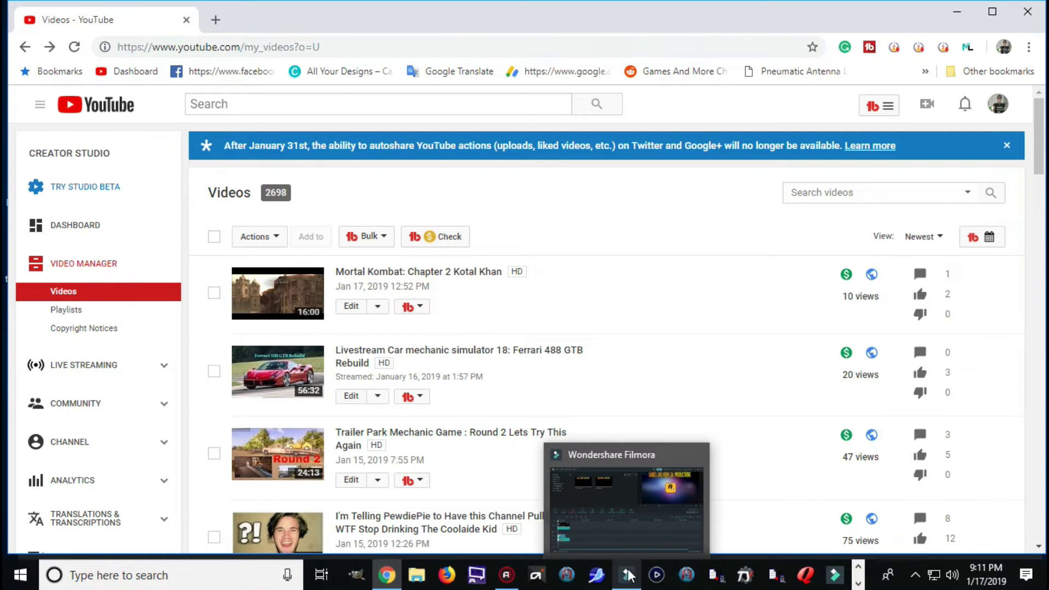
left_click(858, 584)
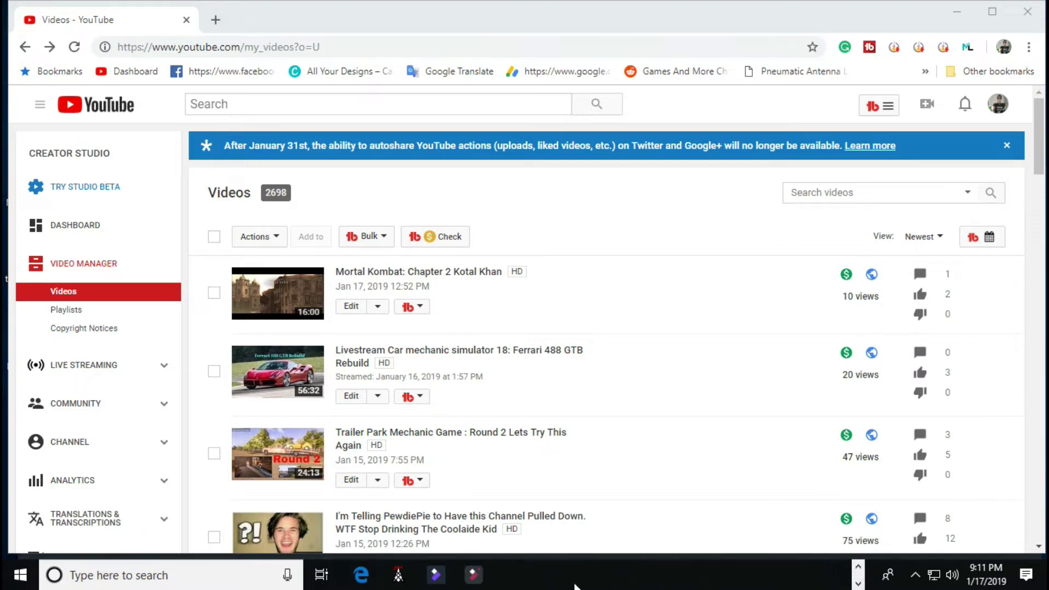
left_click(858, 569)
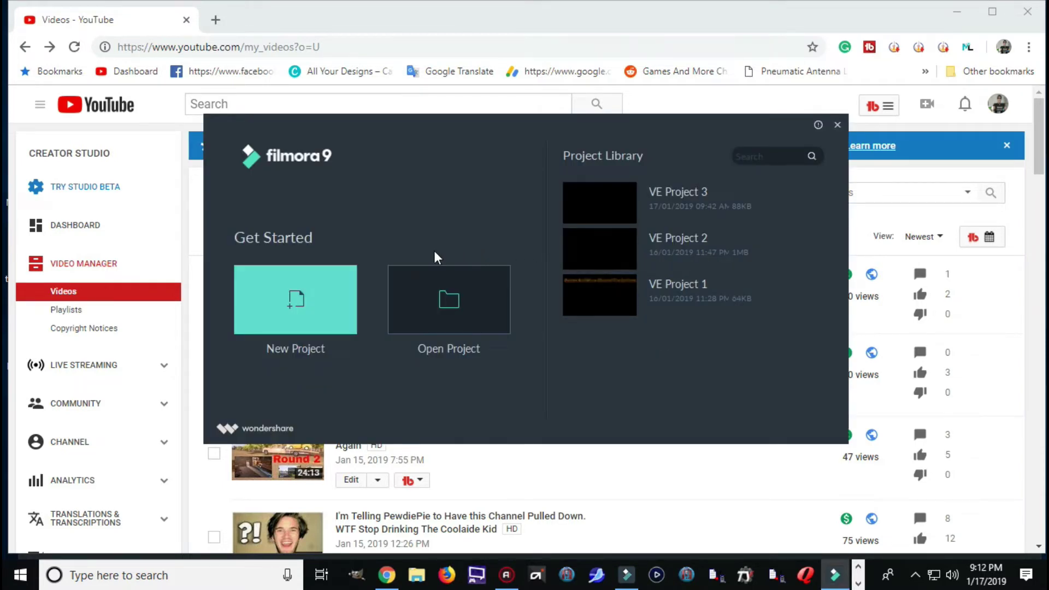
left_click(307, 298)
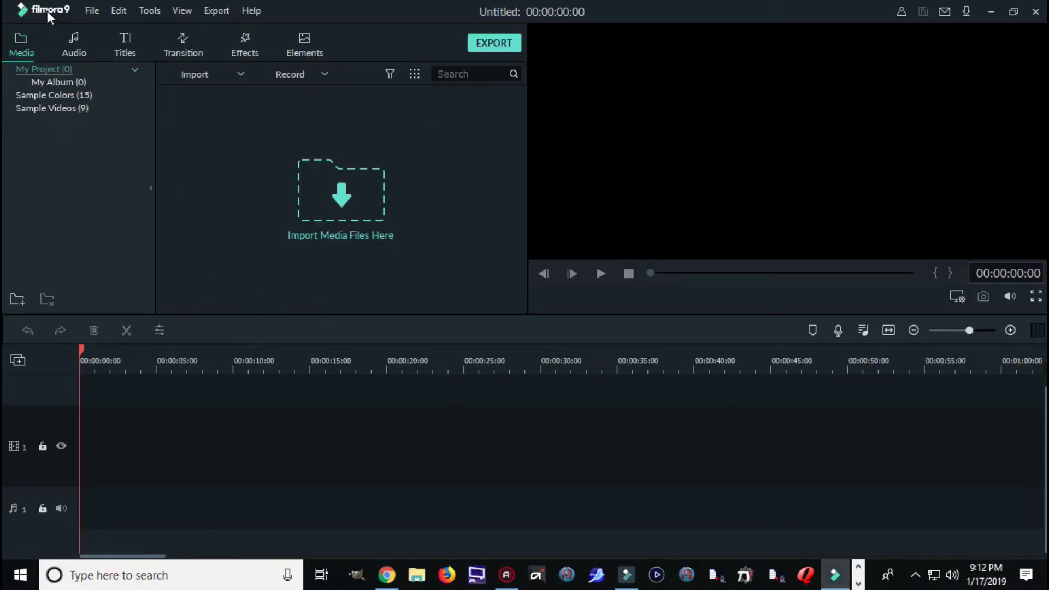
Import the video My Project 5 from the wondershare folder on Local Disk (F:) and create a proxy file for it.
left_click(93, 11)
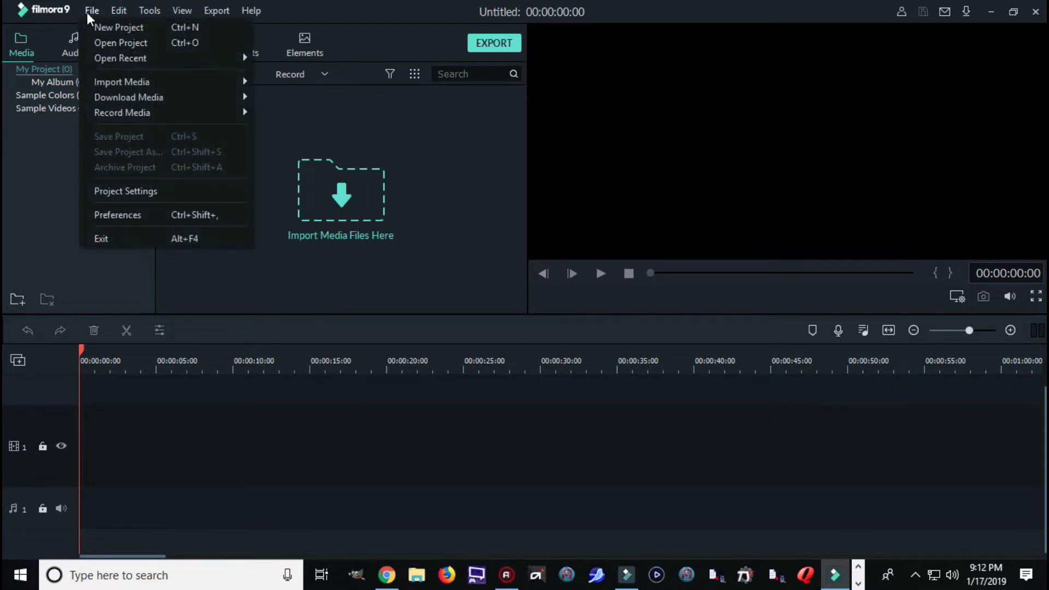
mouse_move(106, 83)
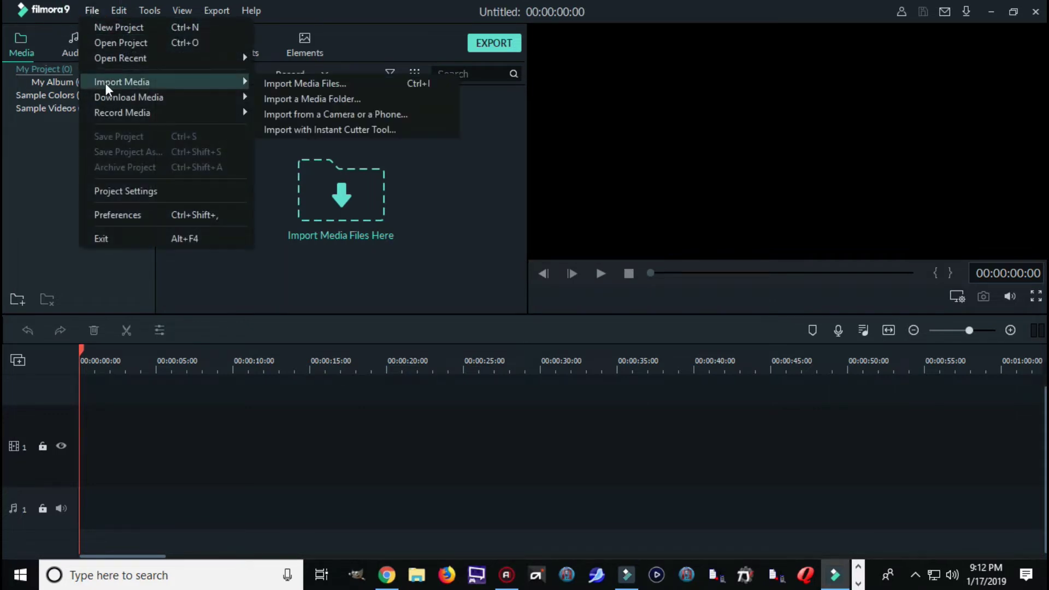
left_click(319, 84)
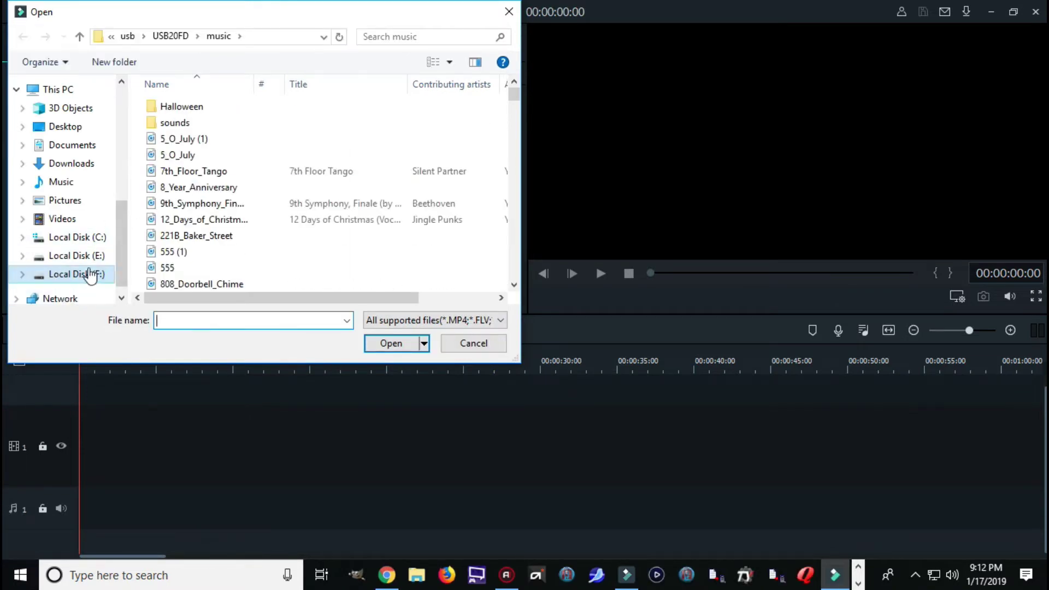
left_click(82, 274)
left_click(78, 268)
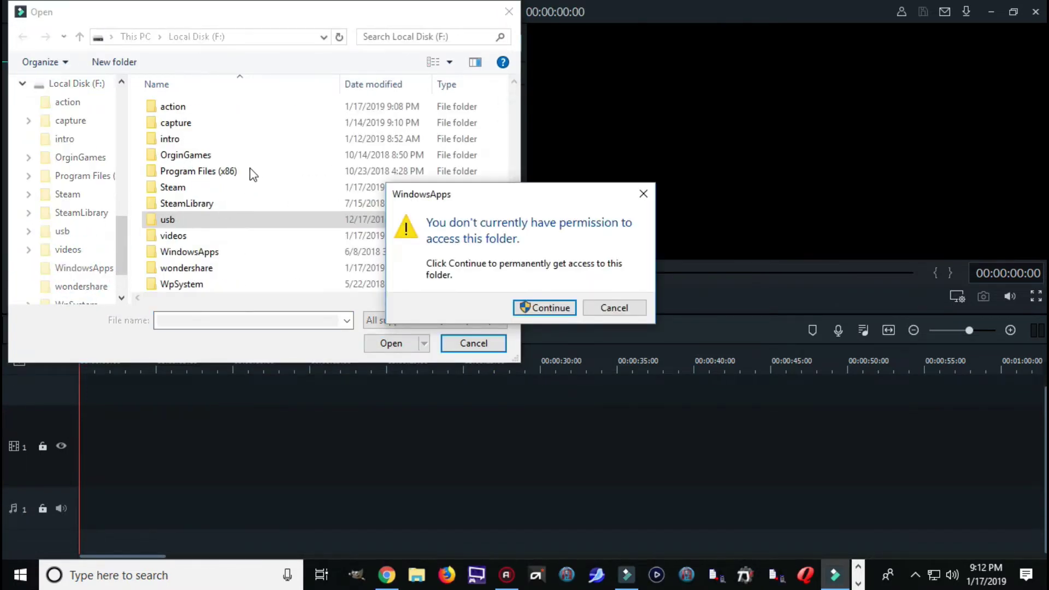
left_click(628, 309)
scroll(210, 209, "down", 1)
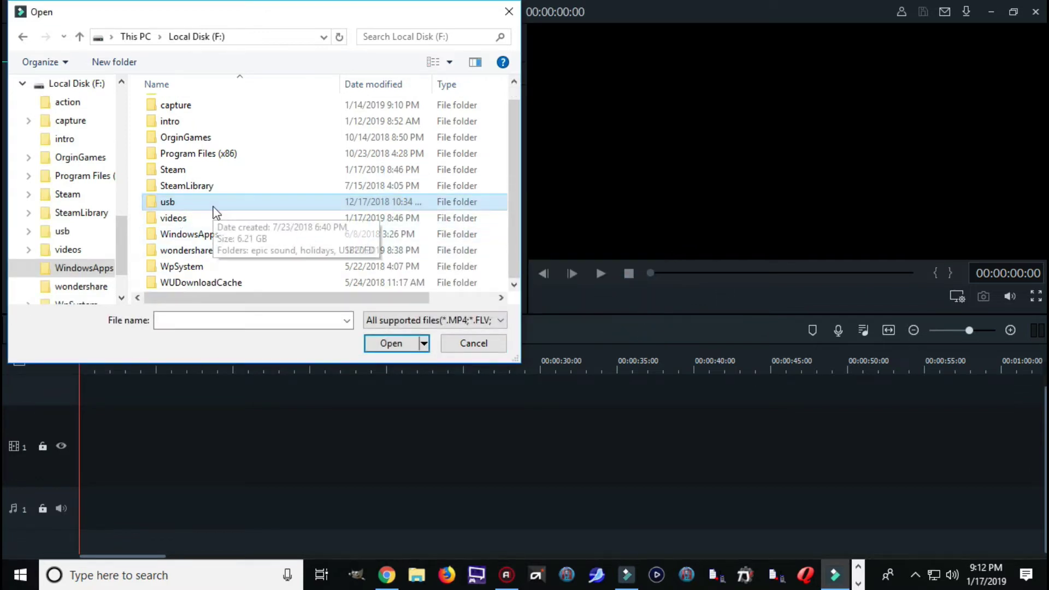
double_click(200, 250)
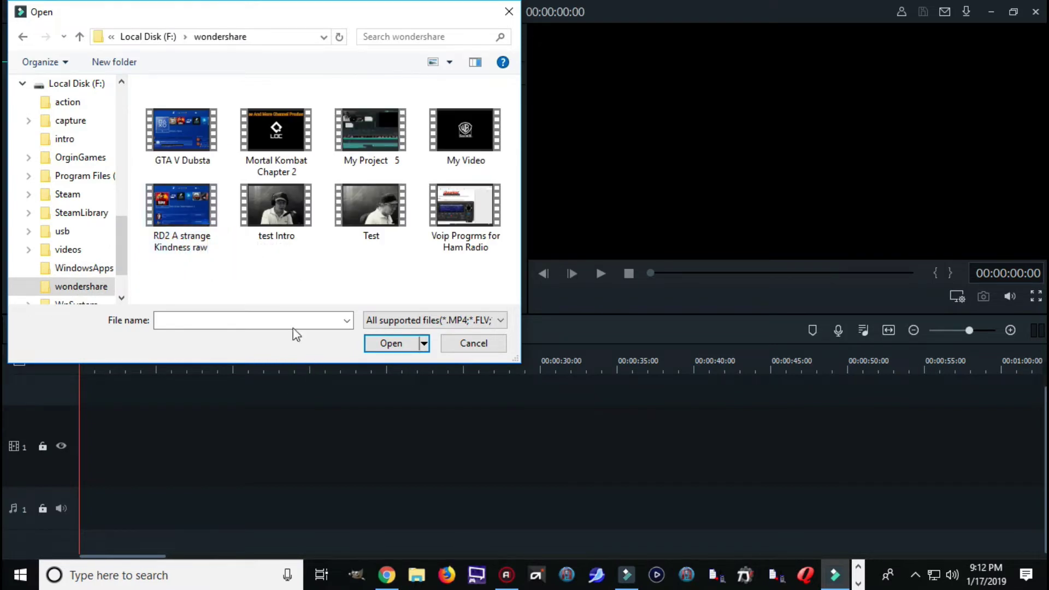
double_click(372, 125)
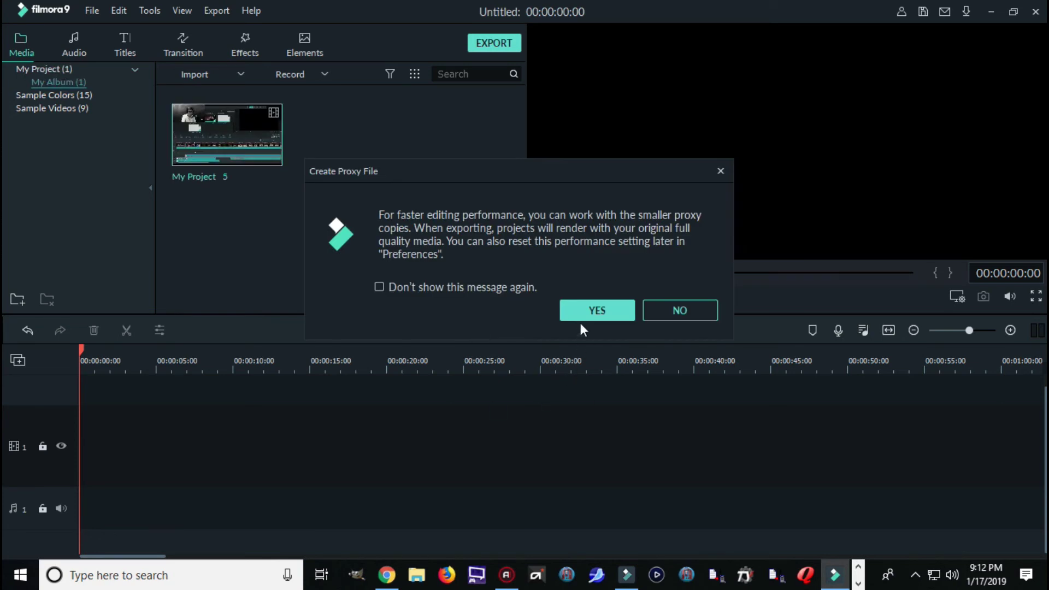
left_click(586, 313)
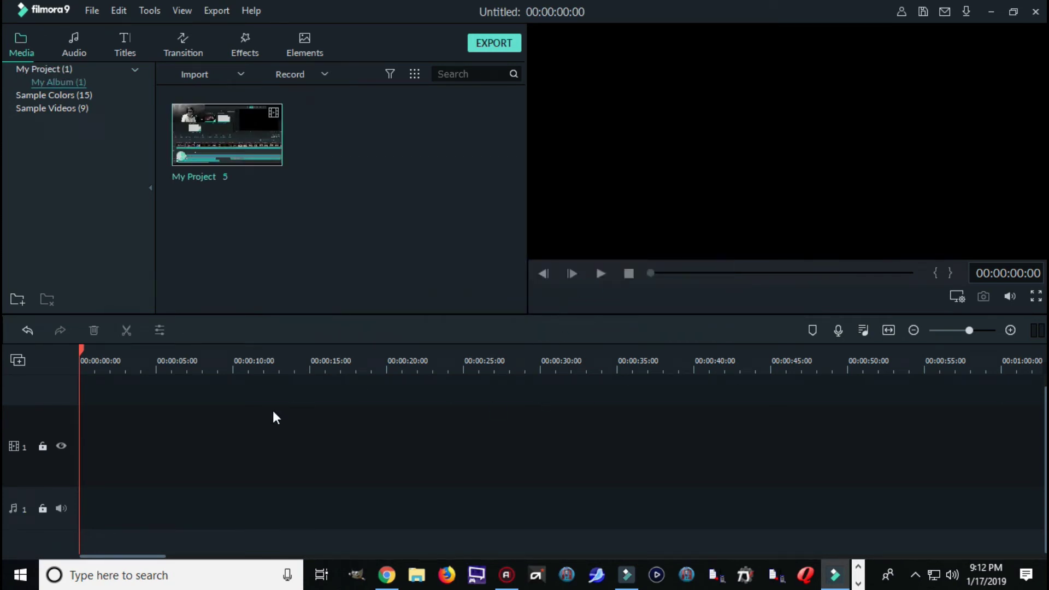
Add the My Project 5 clip to the timeline and match the project settings to the media.
left_click(225, 137)
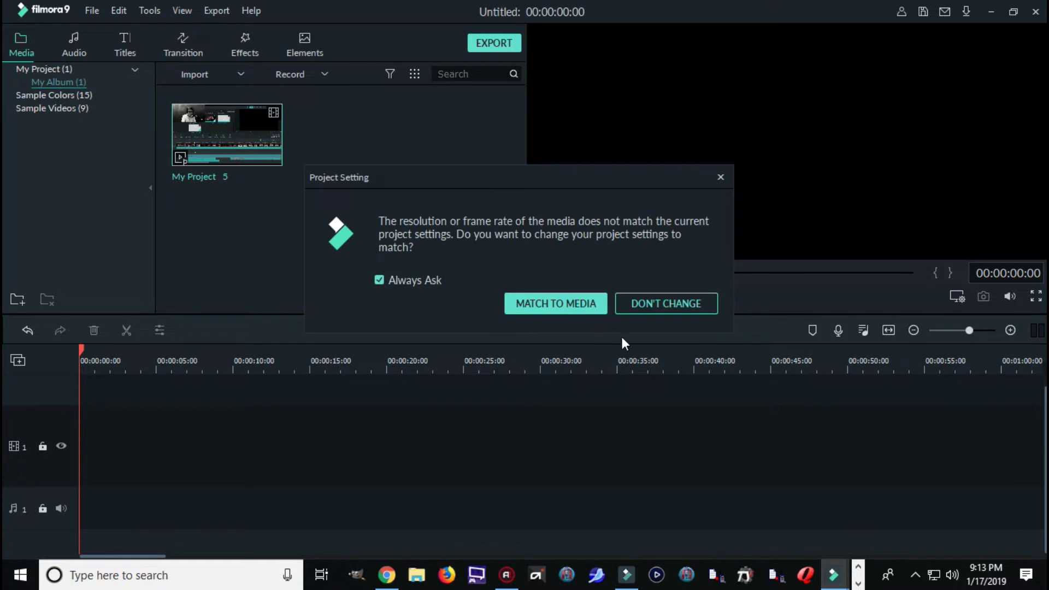
left_click(588, 304)
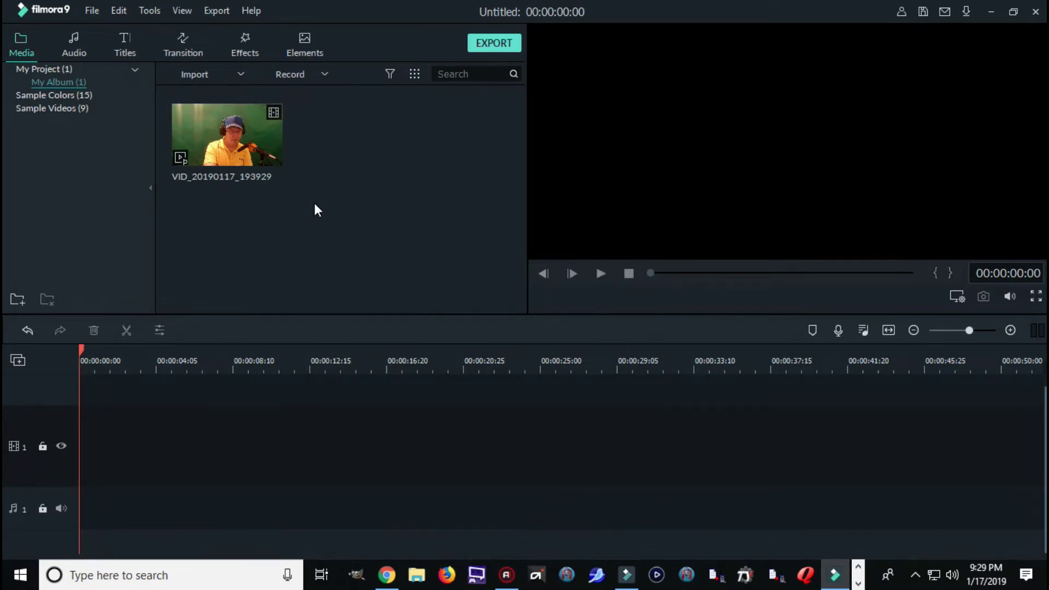
Add the VID_20190117_193929 clip to the timeline and match the project settings to the media.
mouse_move(265, 122)
left_click(228, 135)
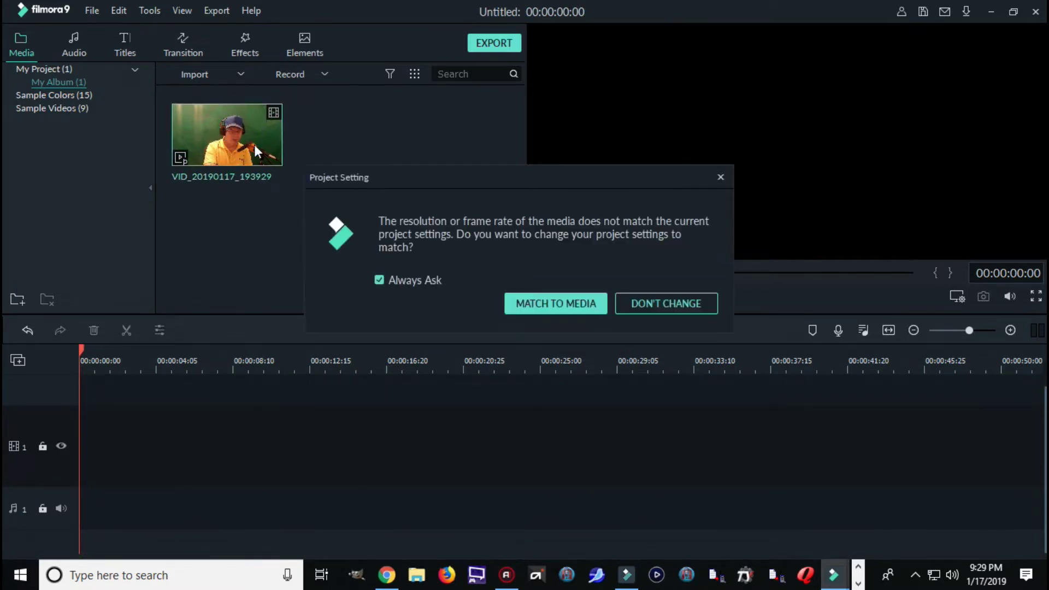
left_click(536, 304)
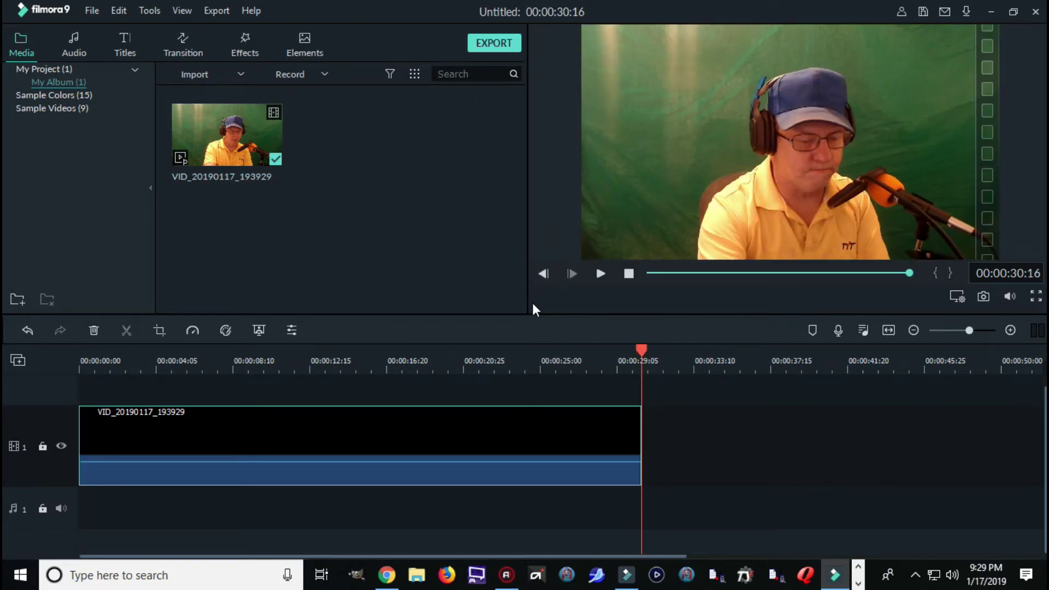
Play the clip from the beginning and pause it at about 12 seconds.
left_click(628, 275)
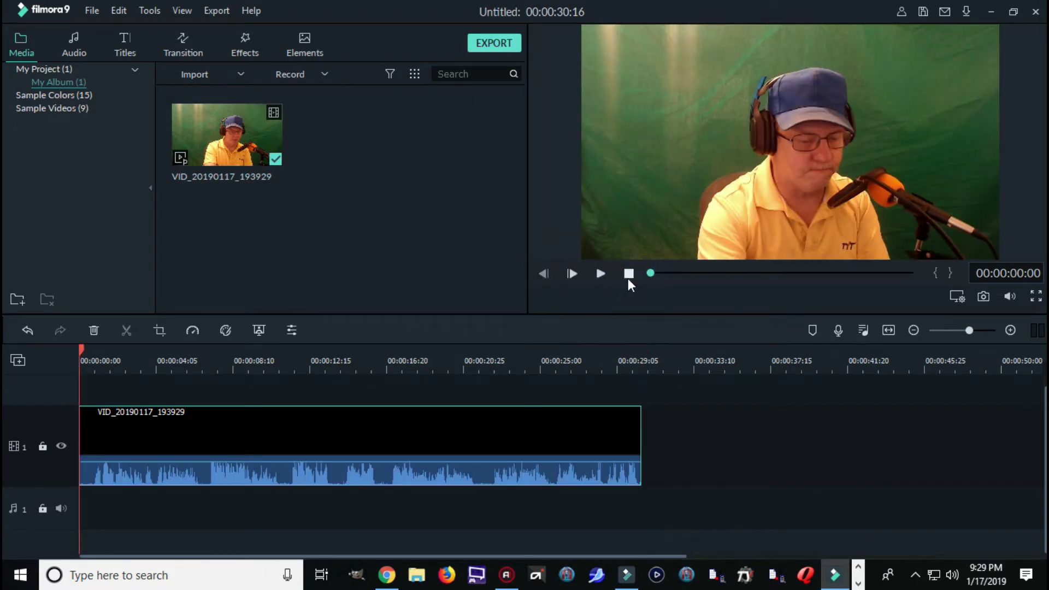
left_click(599, 273)
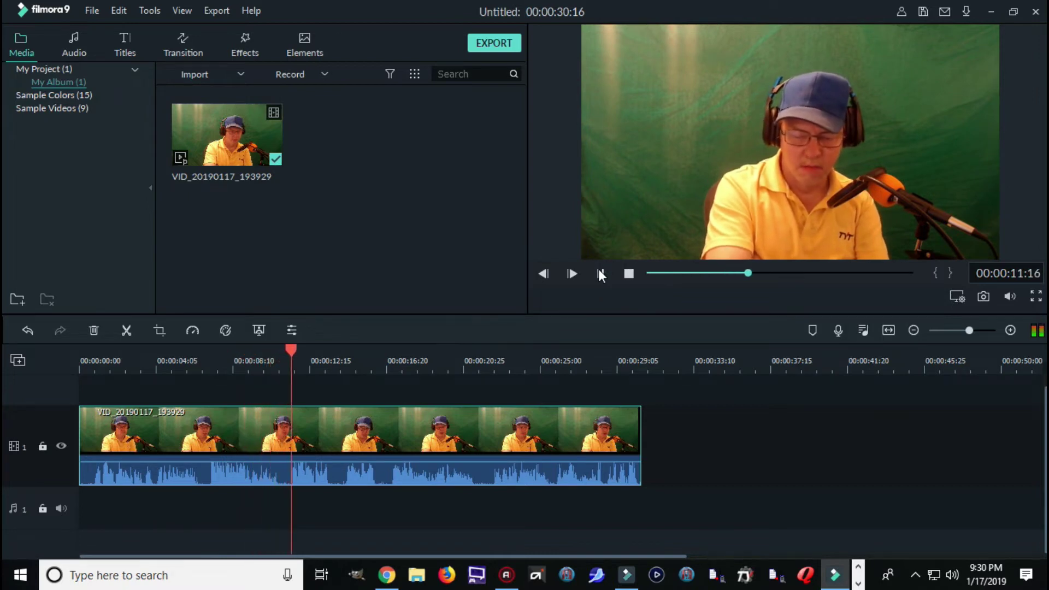
left_click(600, 272)
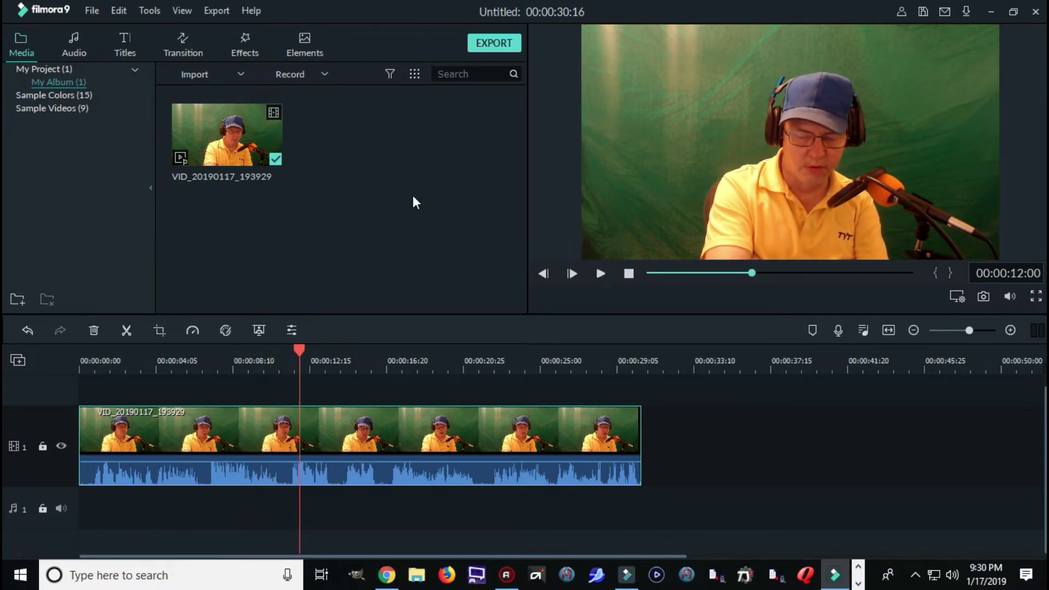
Apply Green Screen to the timeline clip and bring up its Chroma Key settings.
right_click(236, 142)
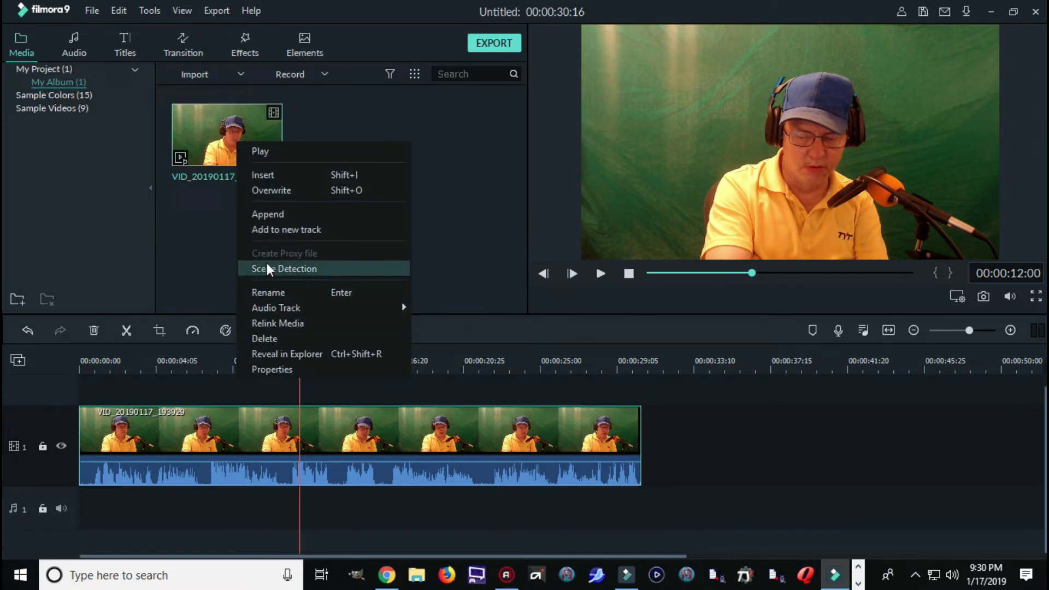
right_click(308, 432)
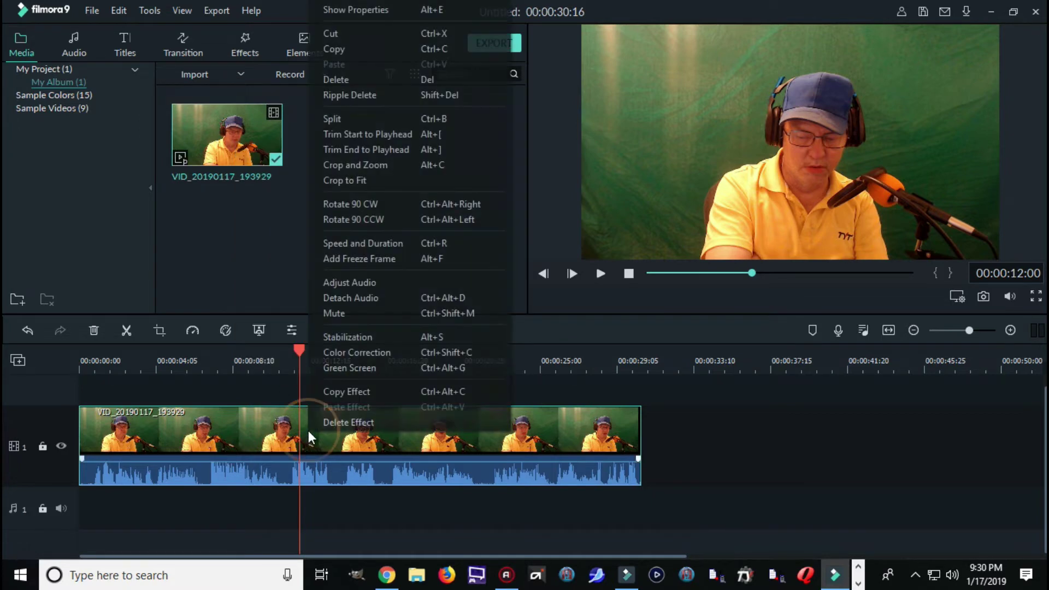
left_click(328, 365)
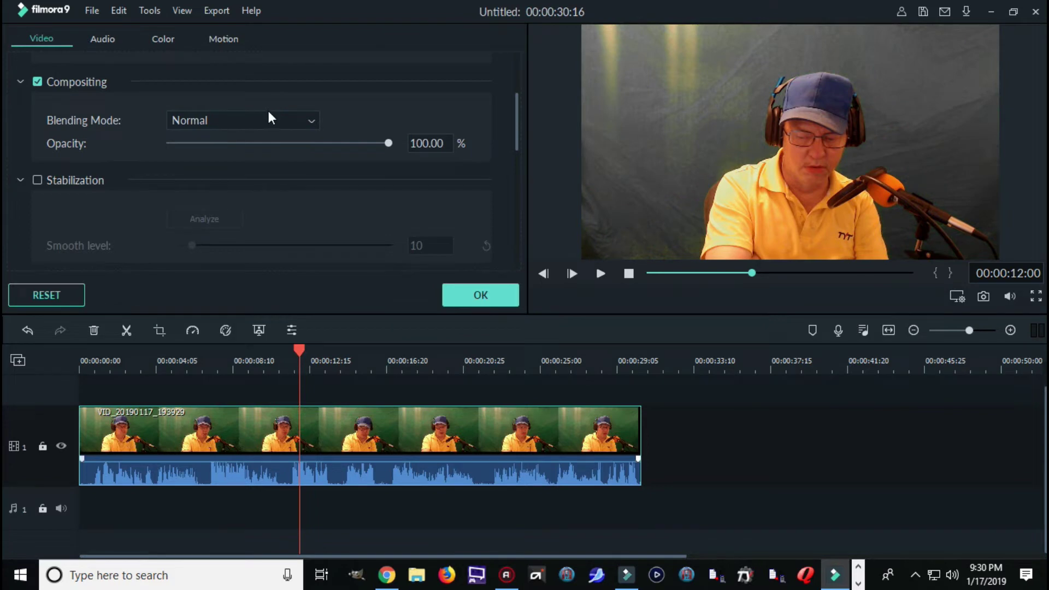
left_click(269, 117)
left_click(270, 120)
scroll(260, 197, "down", 4)
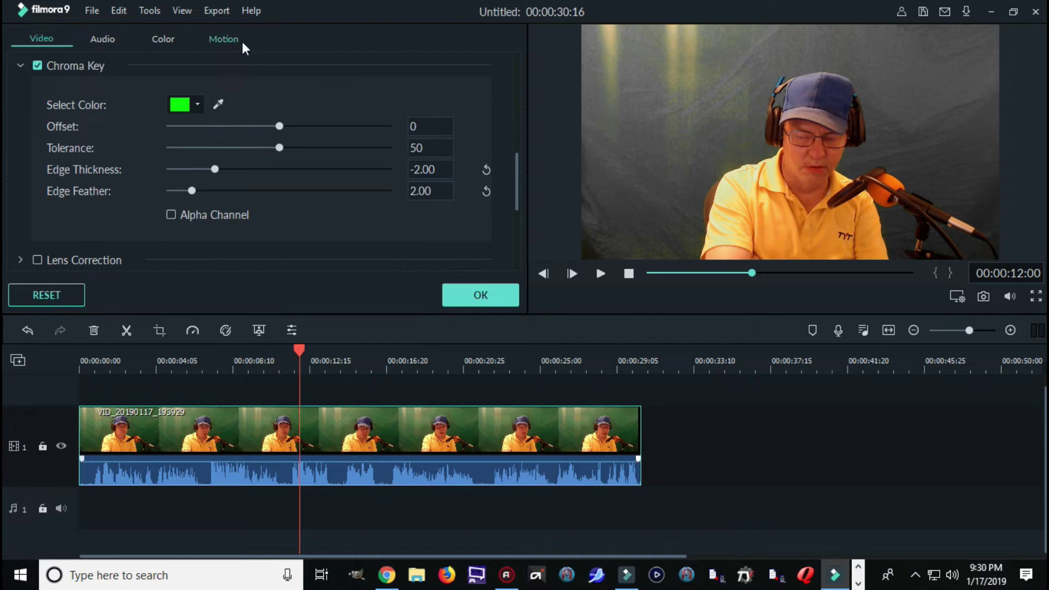
Try the B&W Film 3D LUT on the clip and preview it from the beginning.
left_click(224, 39)
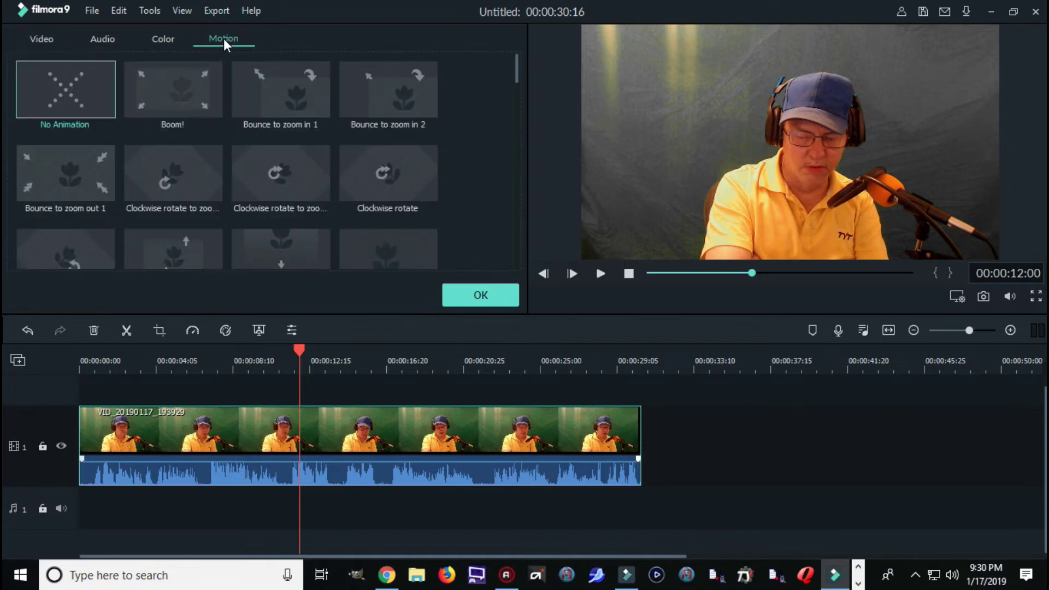
left_click(166, 38)
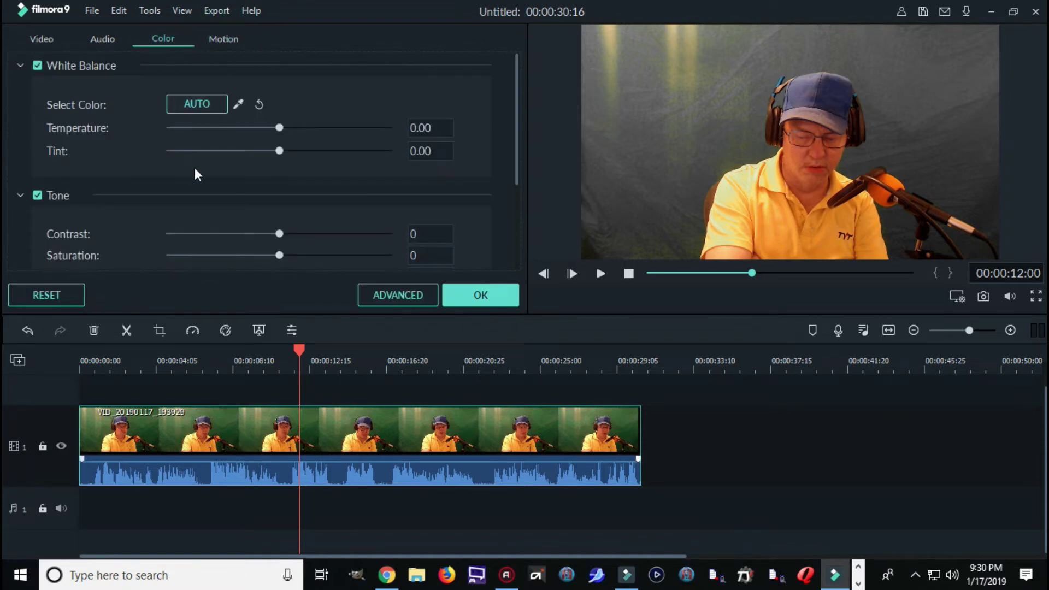
scroll(197, 174, "down", 3)
left_click(212, 228)
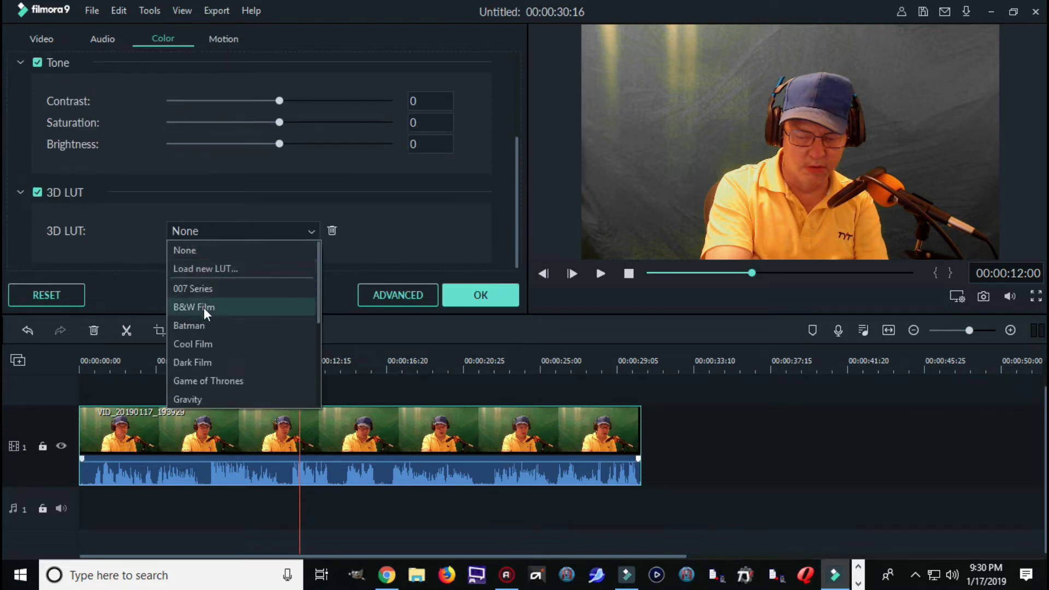
left_click(204, 307)
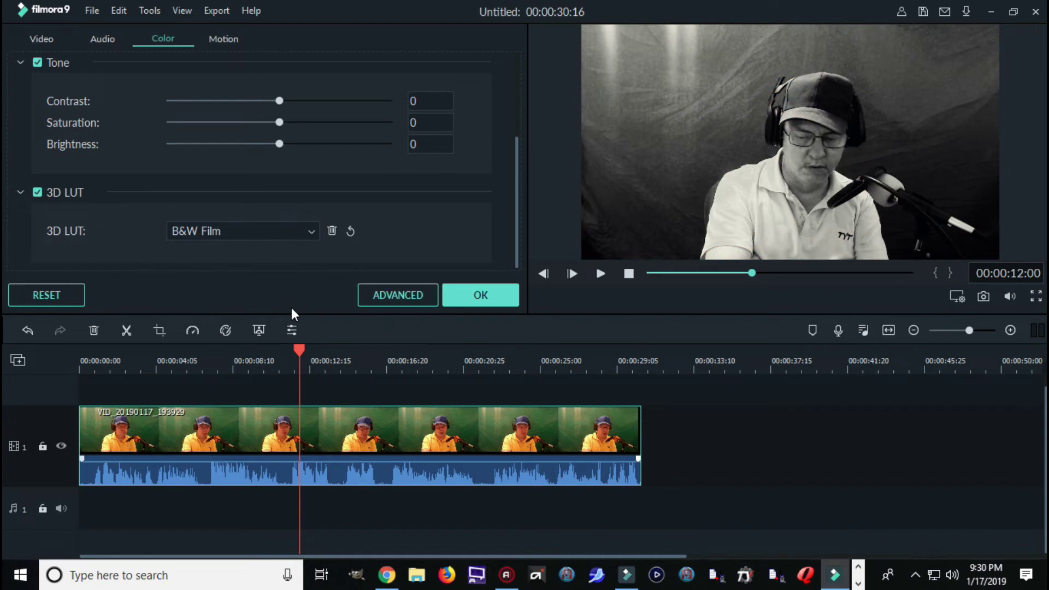
left_click(627, 273)
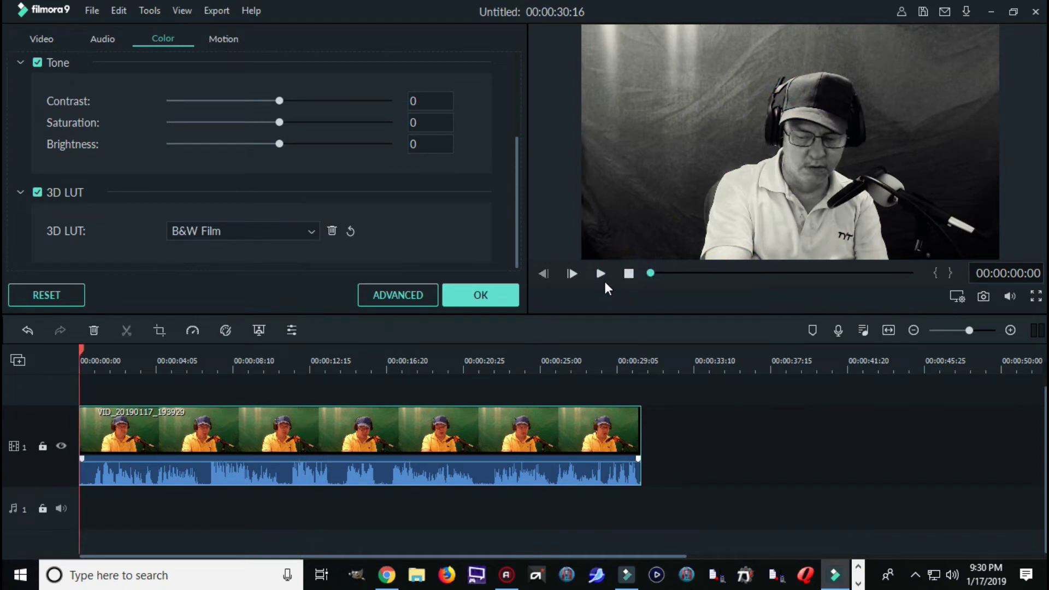
left_click(600, 273)
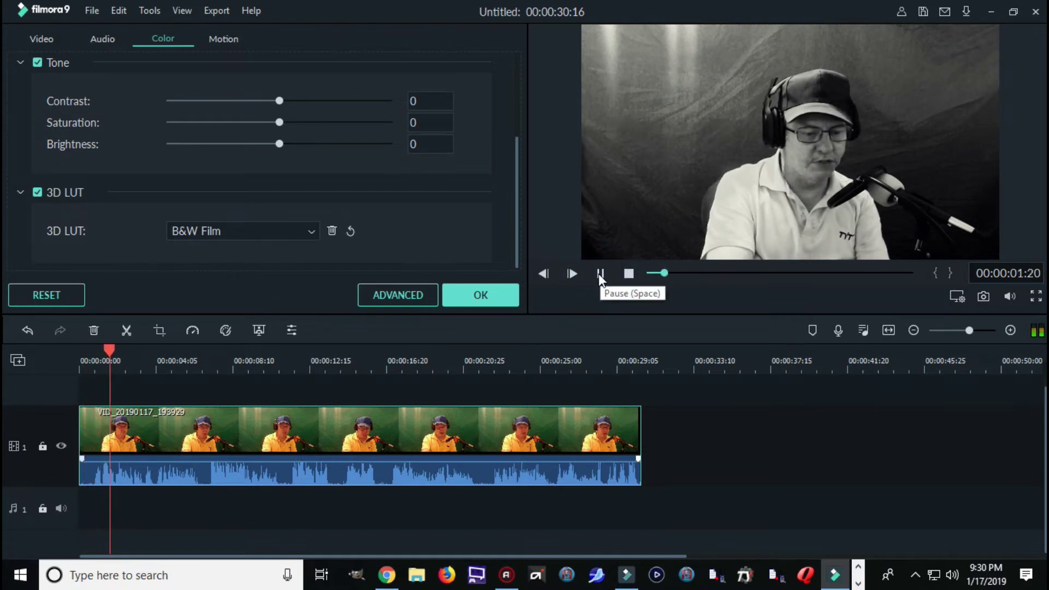
left_click(600, 274)
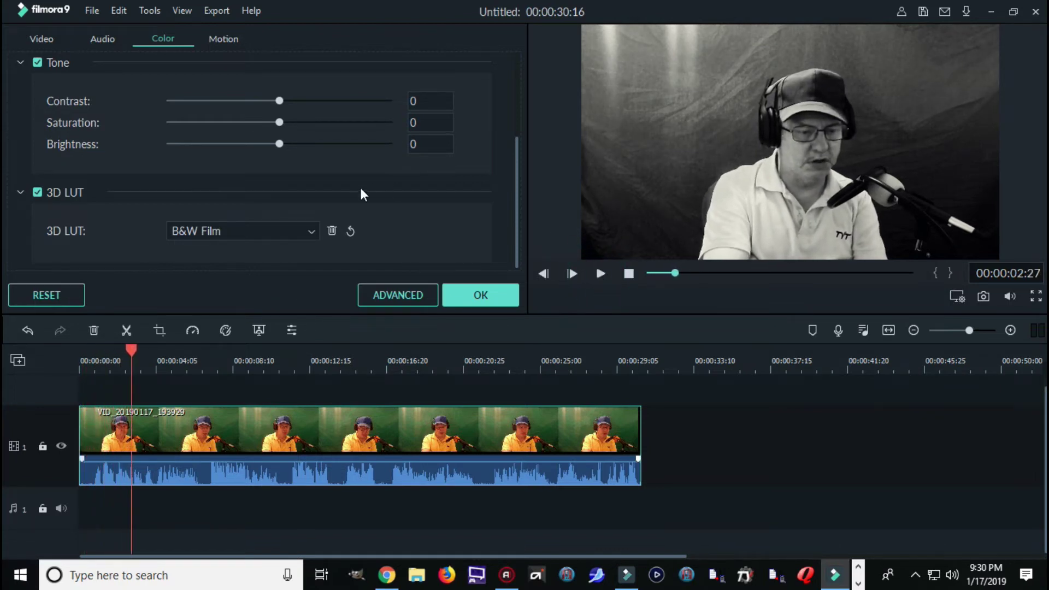
Try the Batman 3D LUT with a preview from the beginning, and set the LUT back to None.
left_click(287, 230)
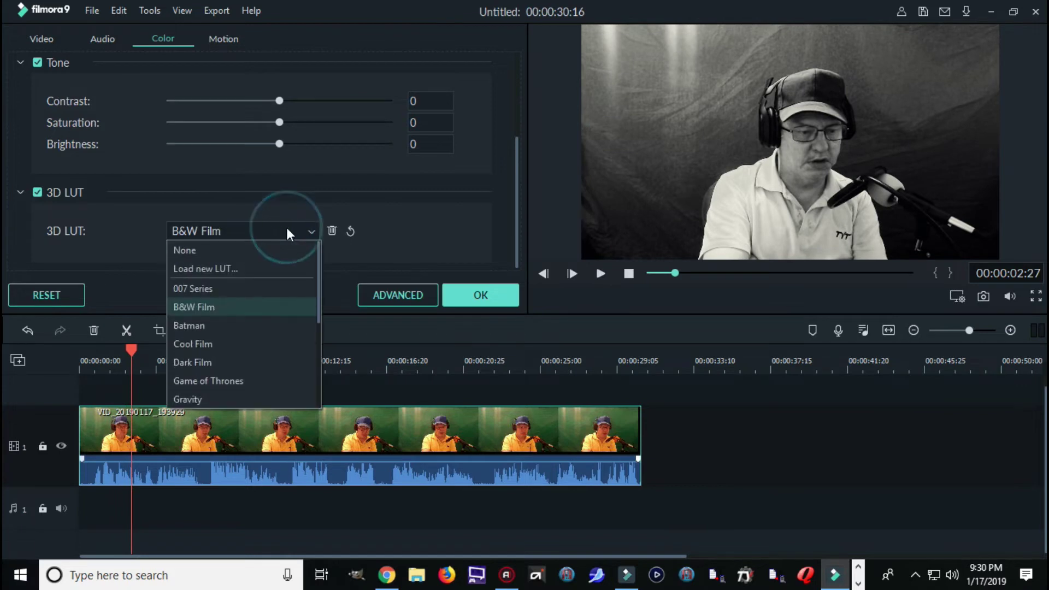
left_click(204, 324)
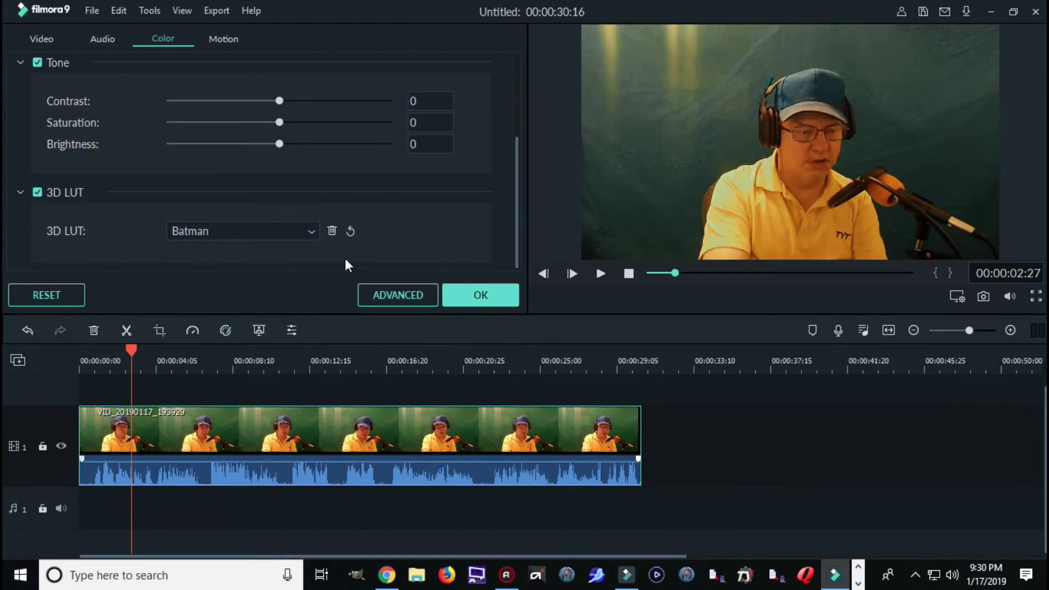
left_click(630, 275)
left_click(599, 273)
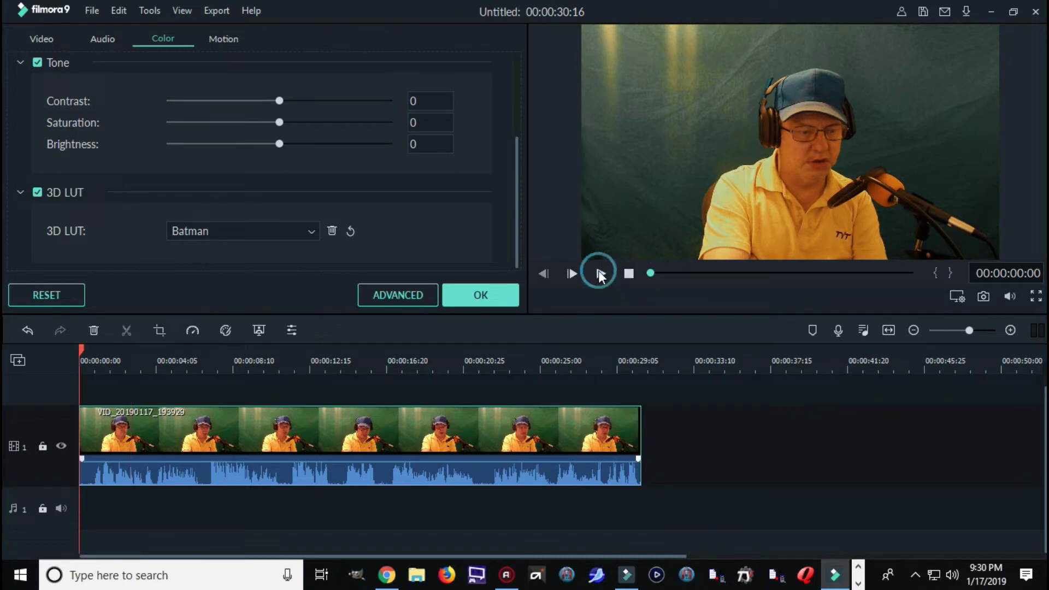
left_click(292, 225)
left_click(259, 254)
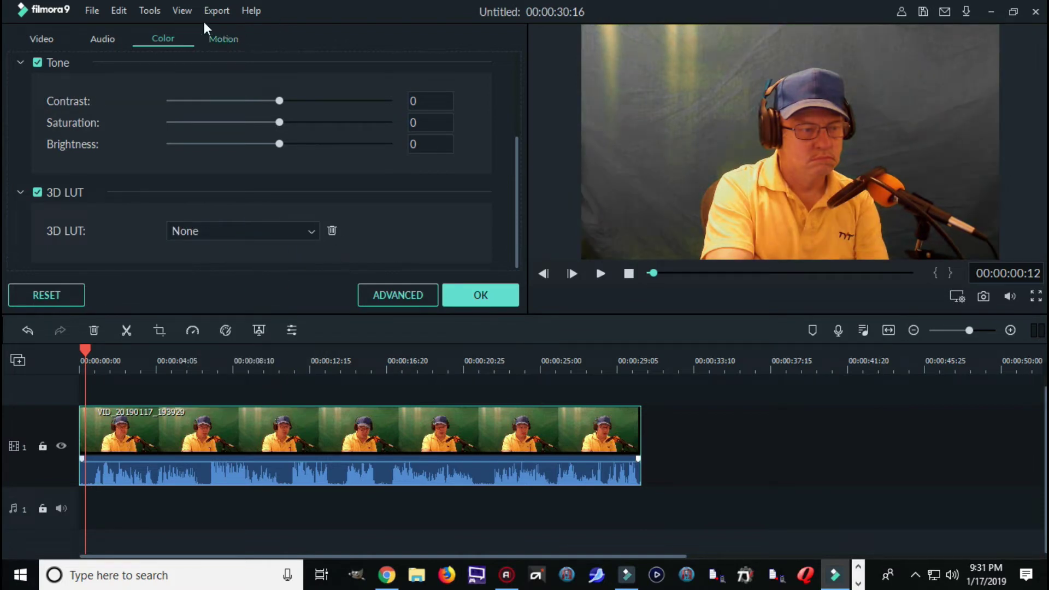
With Alpha Channel on, set the Chroma Key tolerance to 7, edge feather to 15.49 and edge thickness to 1.30.
left_click(47, 36)
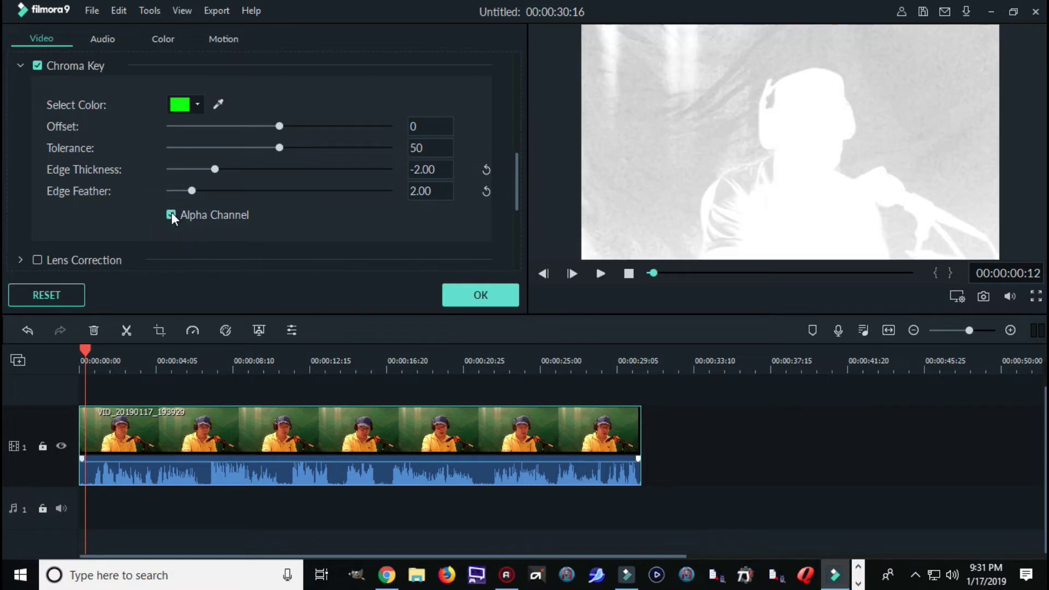
left_click_drag(281, 146, 187, 159)
mouse_move(278, 127)
left_mouse_down()
mouse_move(176, 140)
mouse_move(279, 128)
left_mouse_up()
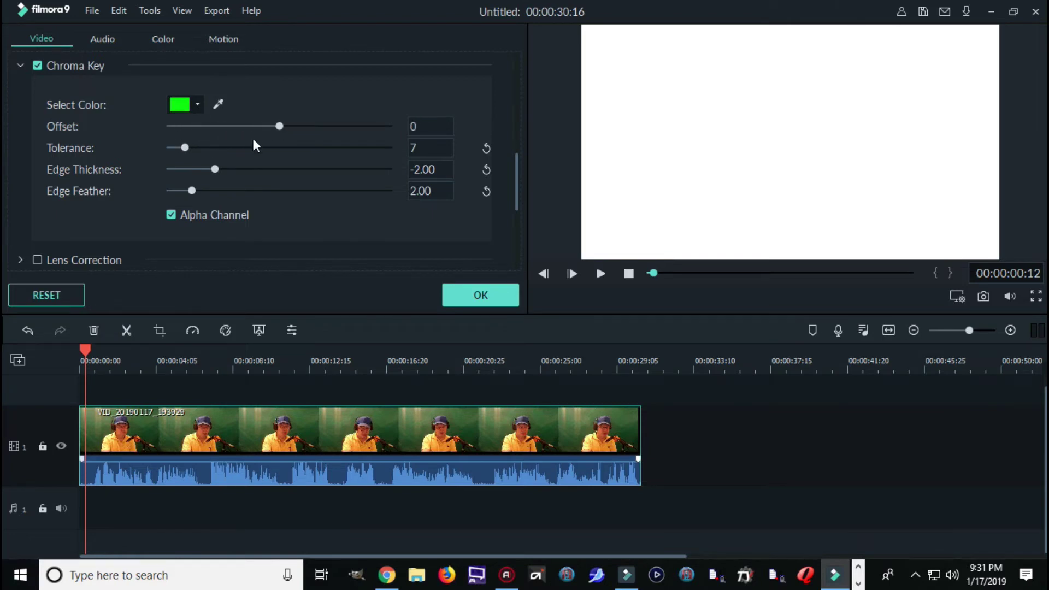
left_click_drag(191, 191, 339, 175)
left_click(336, 174)
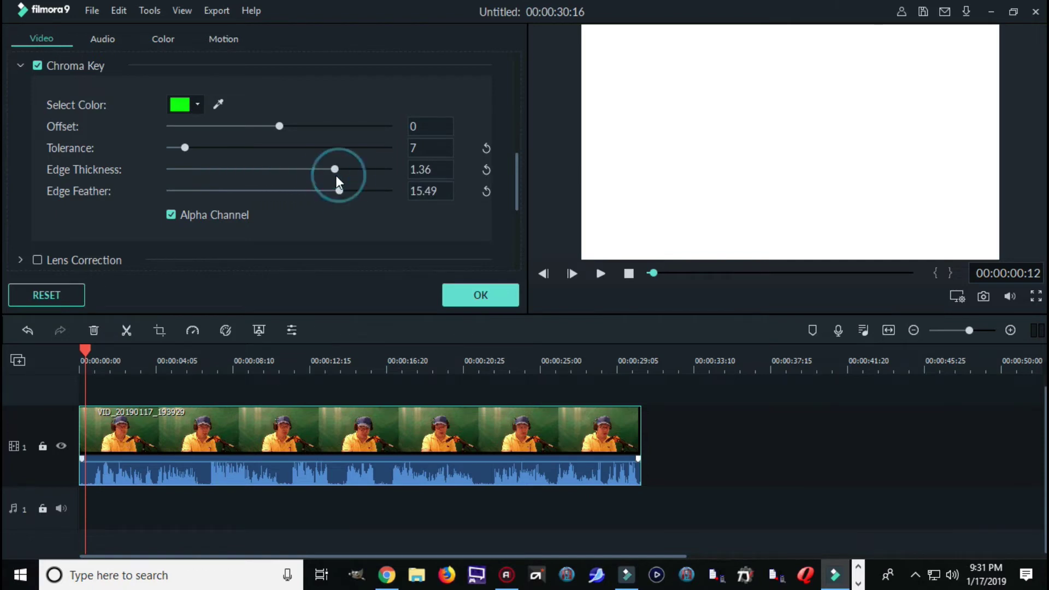
left_click(335, 170)
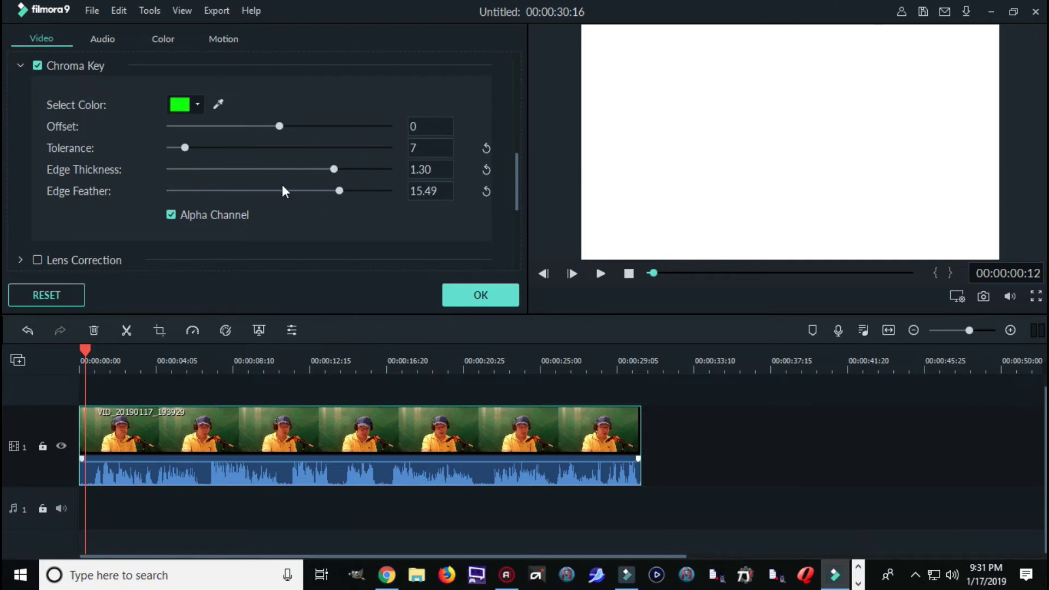
Turn off Alpha Channel and reset the Chroma Key tolerance, edge thickness and edge feather to their defaults.
left_click(169, 215)
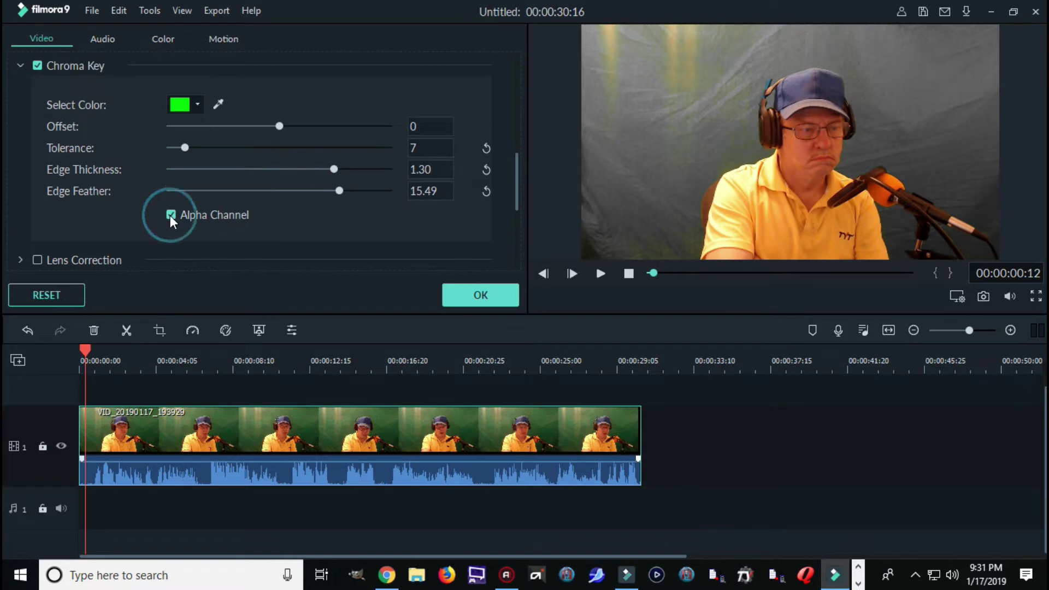
left_click(170, 216)
left_click(486, 149)
left_click(486, 170)
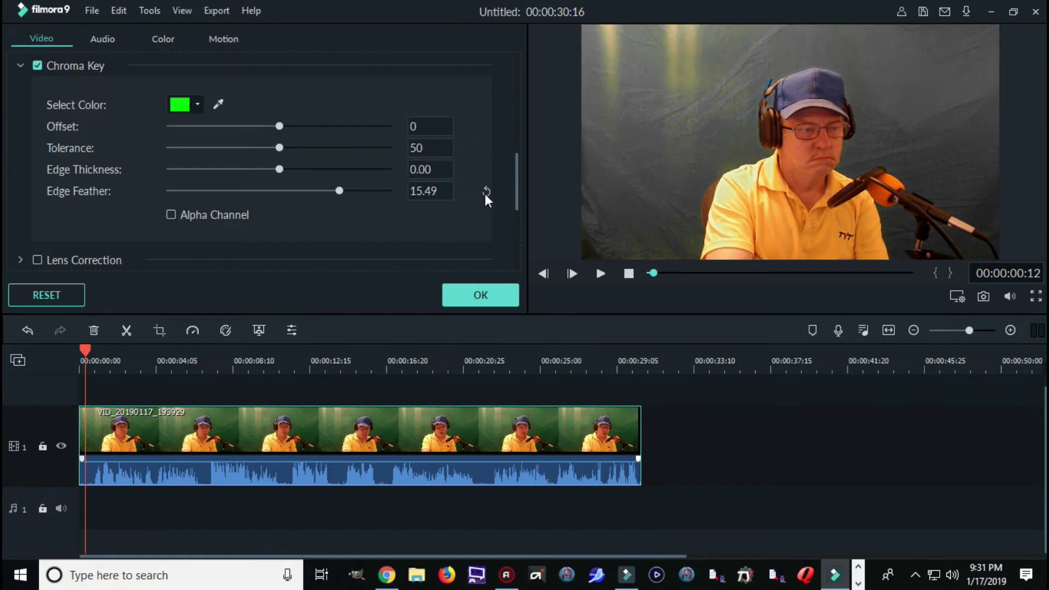
left_click(486, 192)
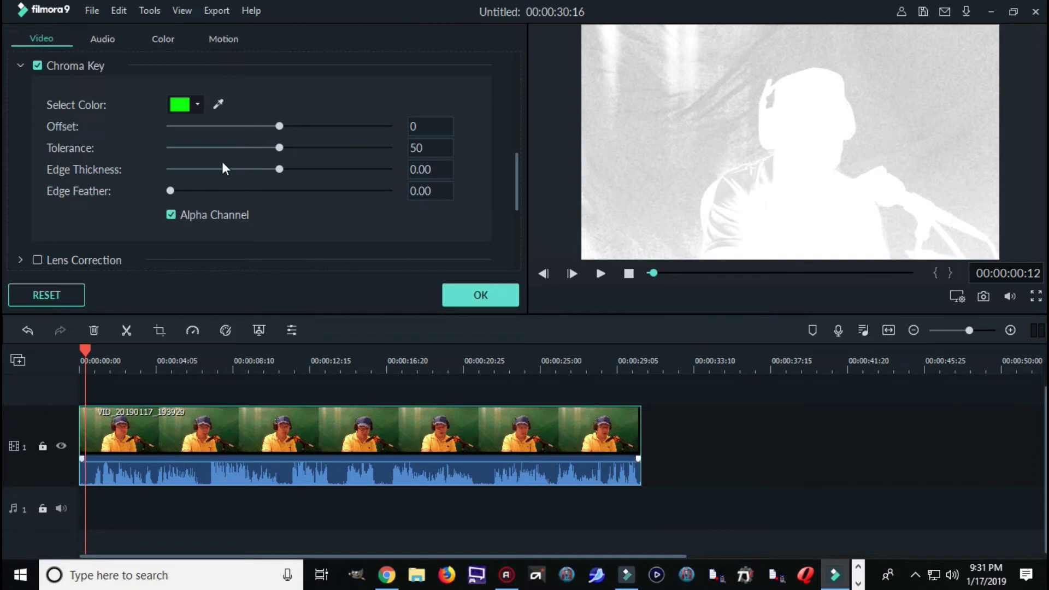
Set the Chroma Key edge thickness to 0.96 and play a few seconds of the Alpha Channel preview.
left_click_drag(280, 170, 331, 171)
left_click(600, 274)
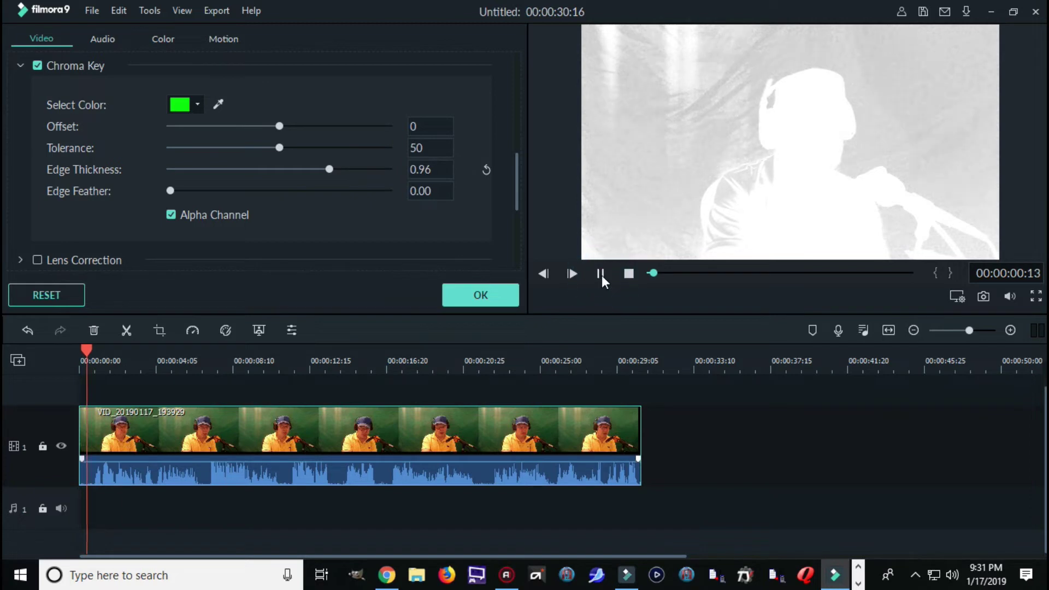
left_click(600, 273)
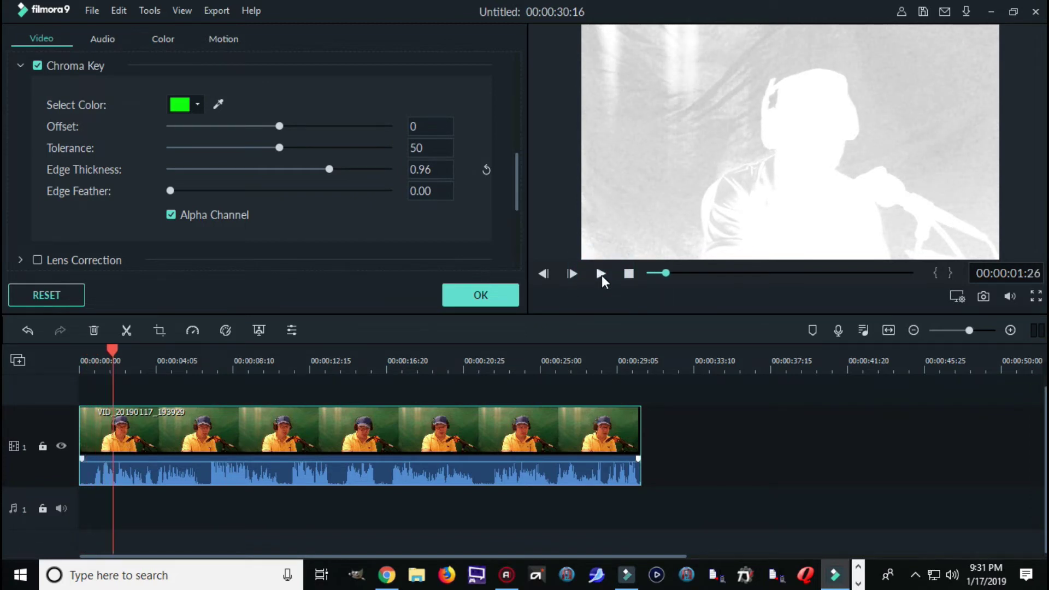
left_click(601, 275)
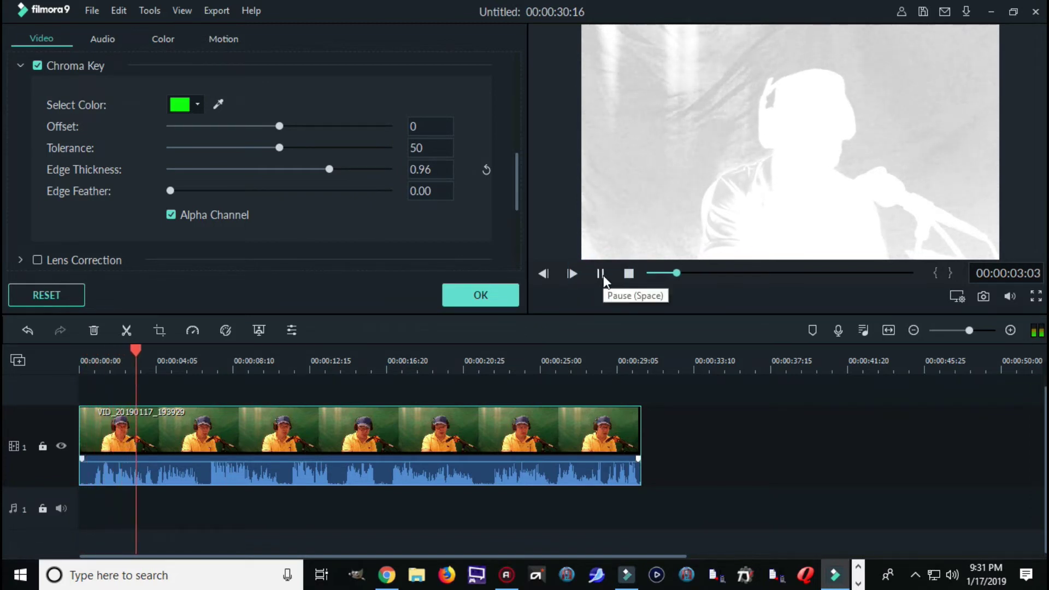
left_click(601, 275)
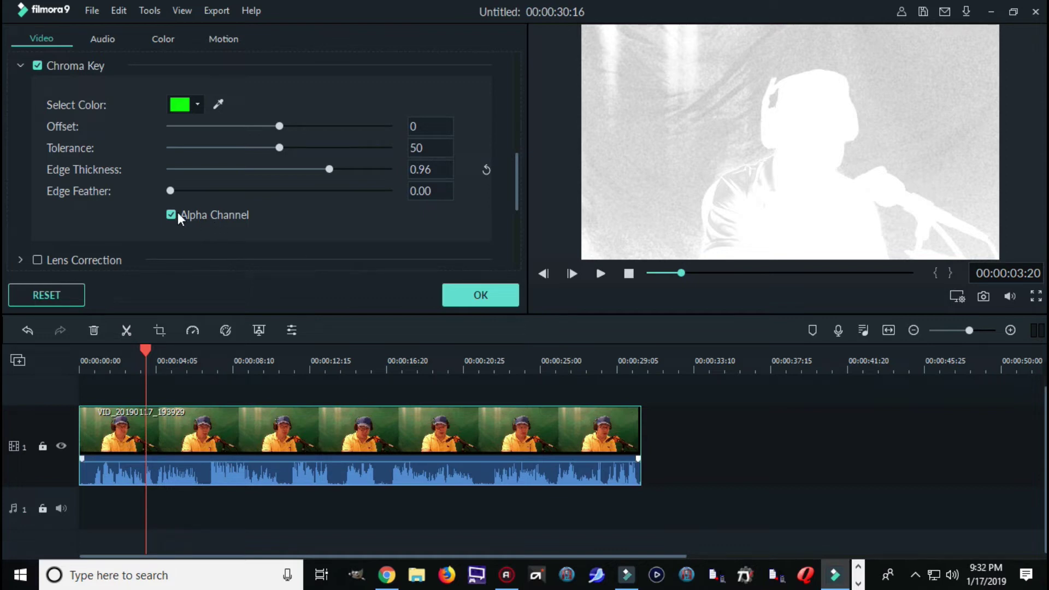
Try a 360-degree rotation in the clip's Transform settings, and reset the rotation.
scroll(300, 210, "down", 5)
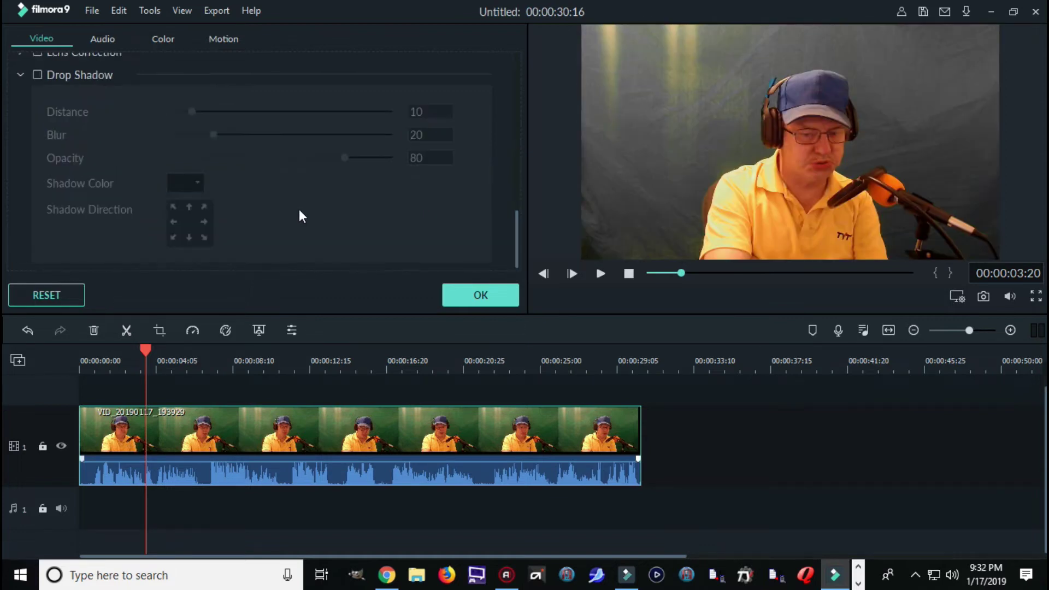
scroll(300, 210, "up", 6)
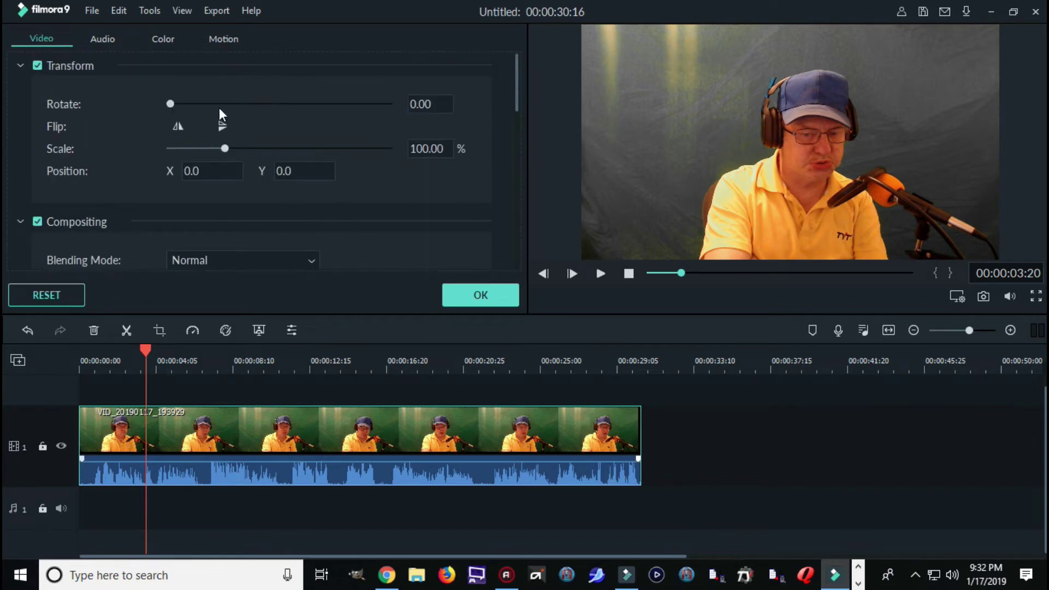
left_click_drag(172, 103, 397, 155)
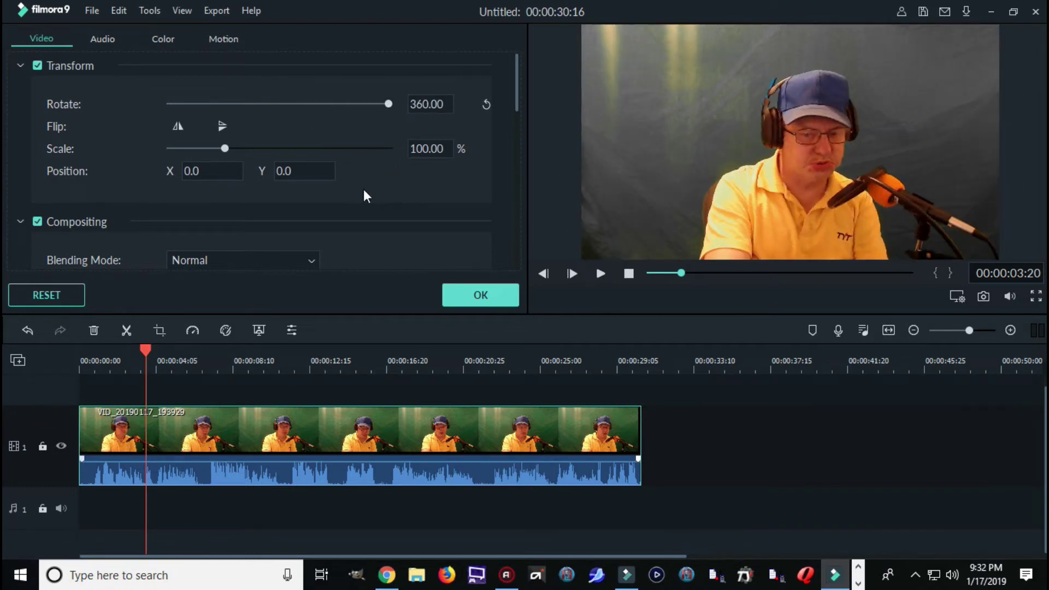
left_click(488, 103)
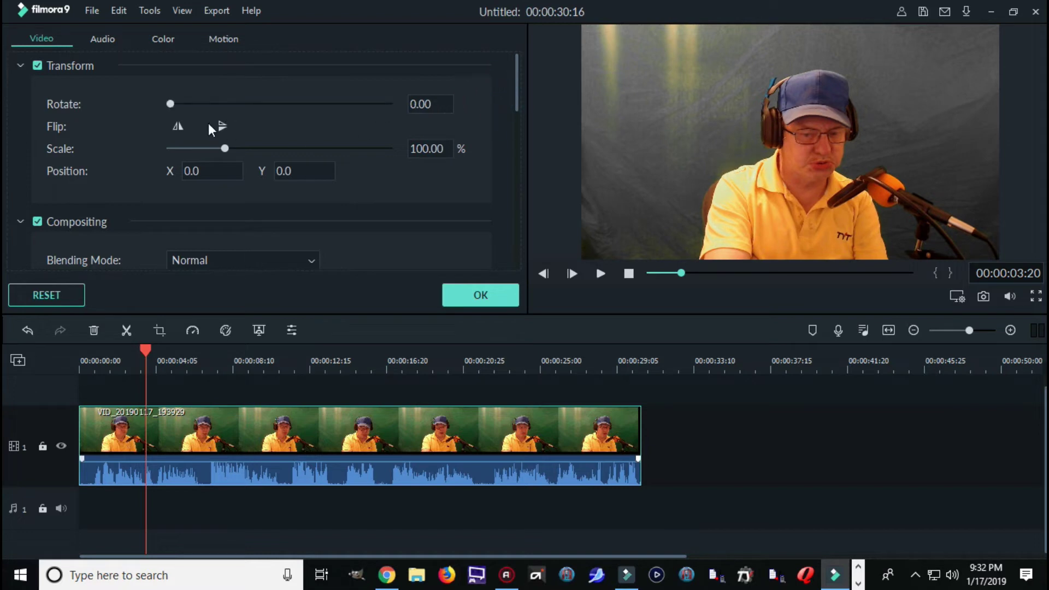
Try flipping the clip horizontally several times and vertically once, restoring its original orientation each time.
left_click(178, 127)
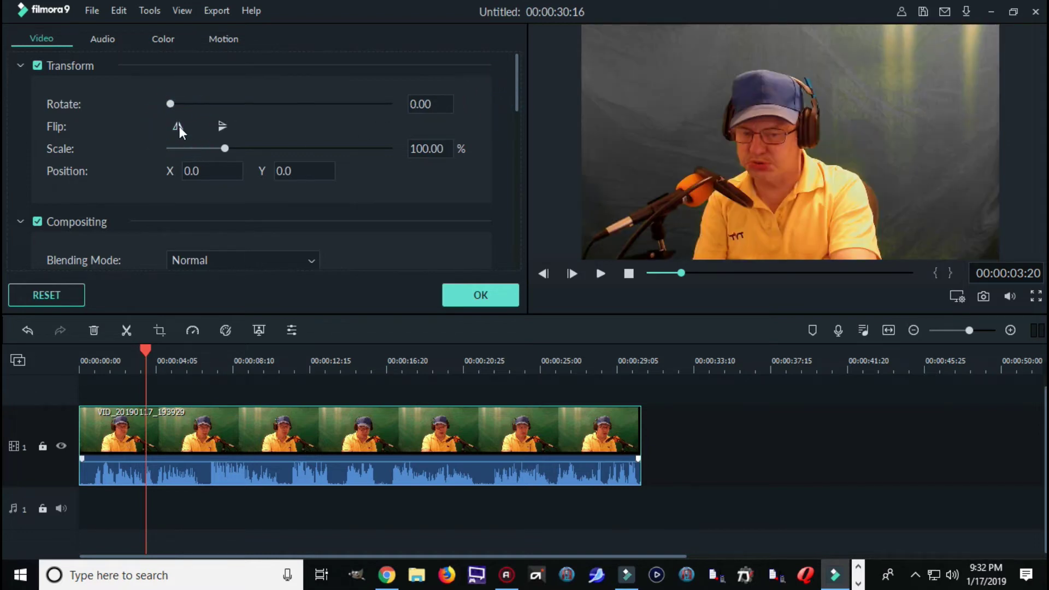
left_click(178, 127)
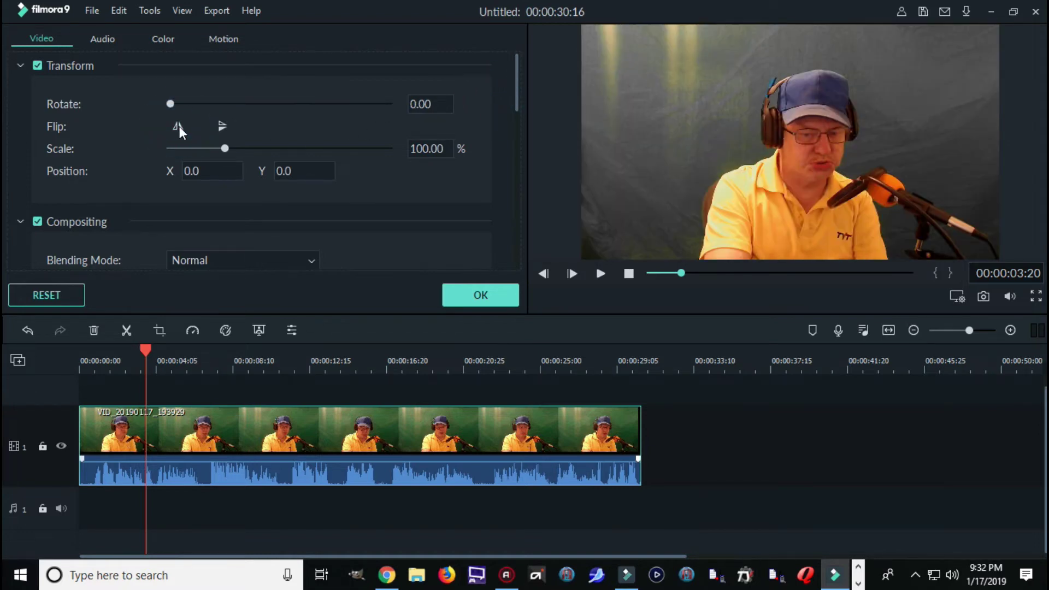
left_click(179, 126)
left_click(178, 126)
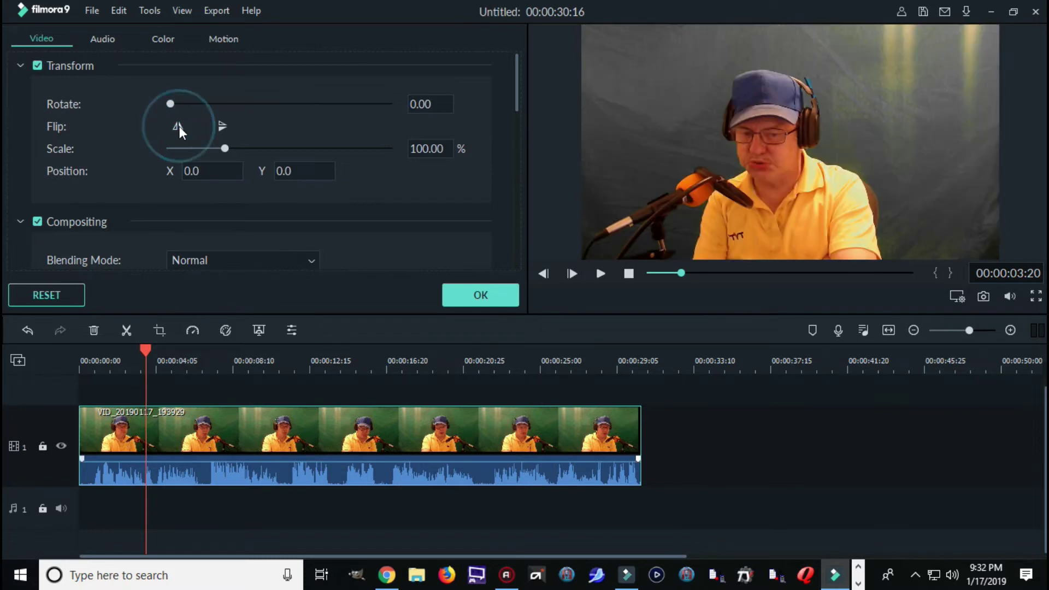
left_click(178, 126)
left_click(178, 127)
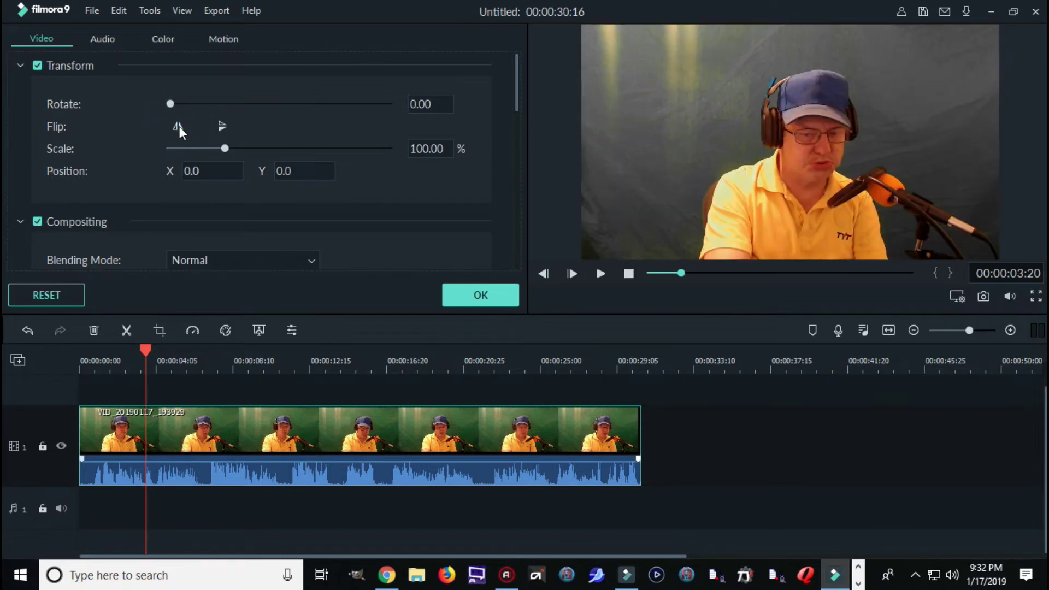
left_click(222, 130)
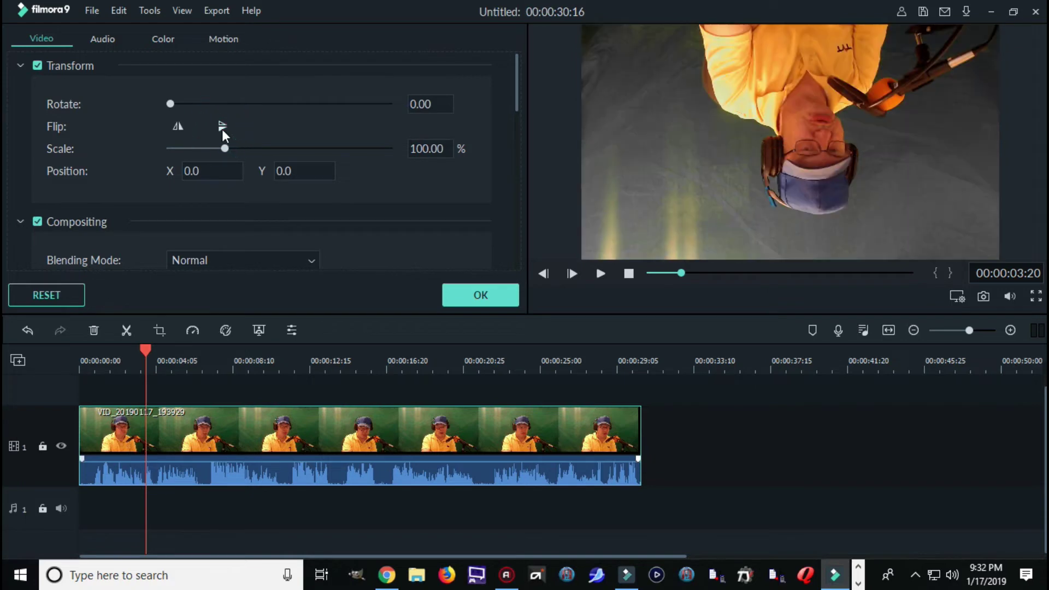
left_click(222, 129)
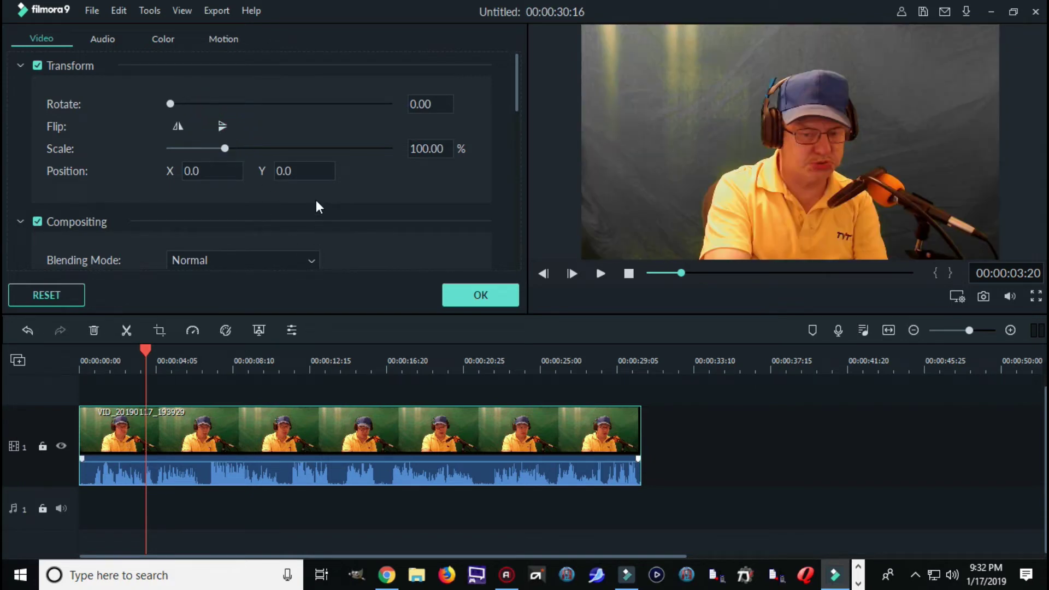
Examine the clip's Stabilization, Chroma Key, Lens Correction and Drop Shadow settings.
scroll(317, 202, "down", 5)
scroll(318, 207, "down", 4)
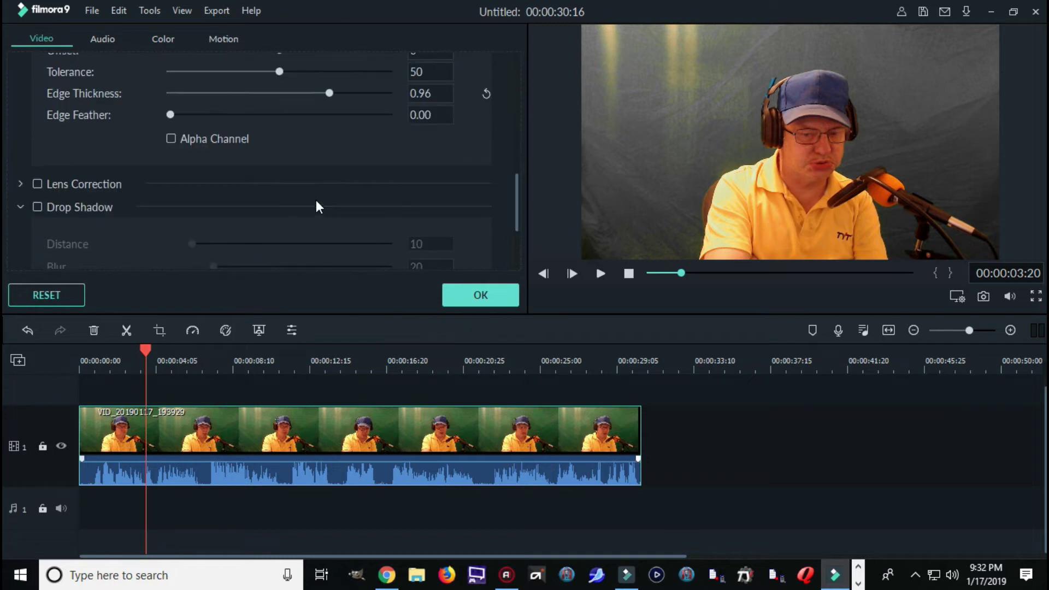
scroll(319, 207, "up", 4)
scroll(318, 206, "down", 4)
scroll(318, 207, "up", 4)
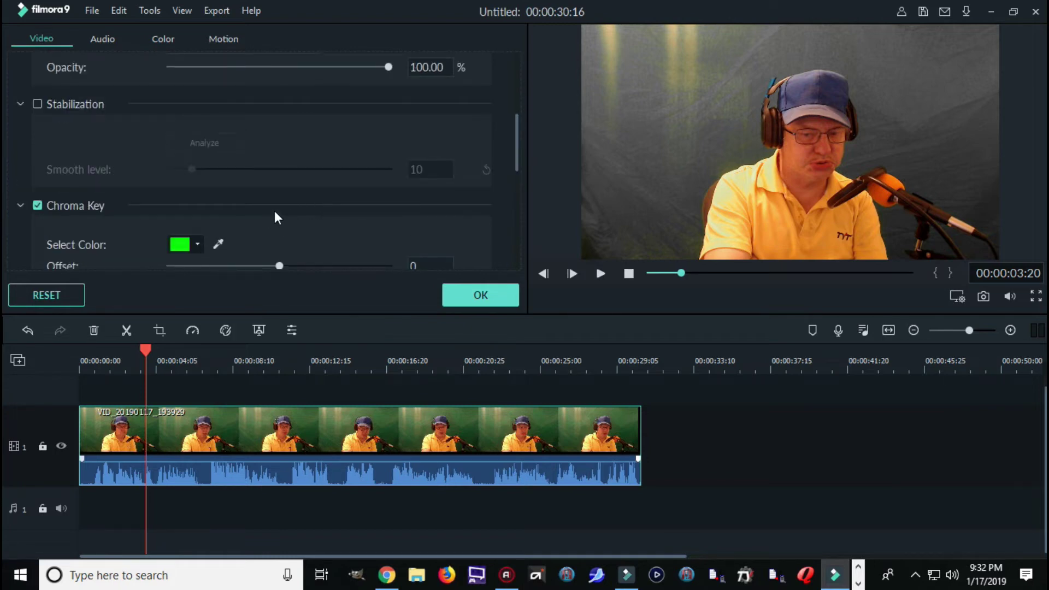
scroll(274, 217, "down", 4)
scroll(276, 218, "up", 4)
left_click_drag(516, 131, 509, 152)
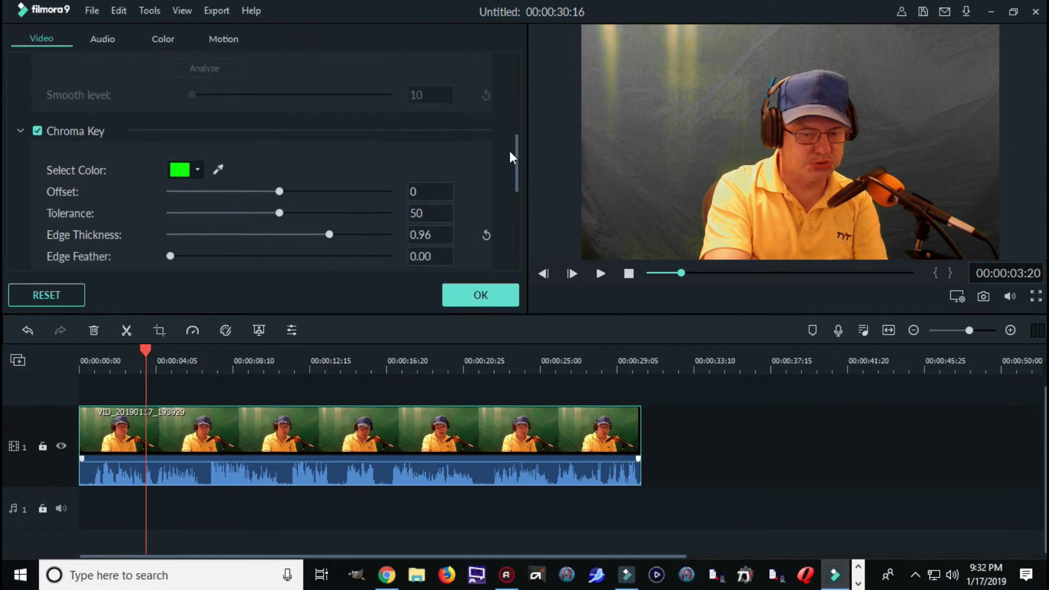
mouse_move(281, 192)
left_mouse_down()
mouse_move(208, 200)
mouse_move(310, 189)
mouse_move(287, 192)
left_mouse_up()
left_click_drag(286, 188, 323, 234)
Try automatic white balance on the clip and lower the tint to 2.41.
left_click(161, 39)
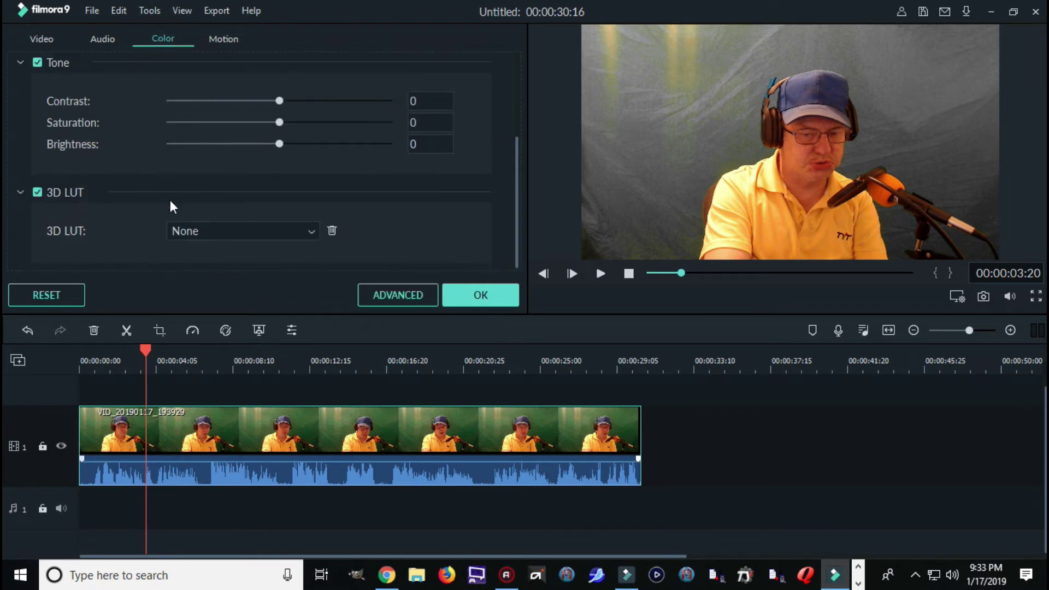
scroll(169, 200, "up", 3)
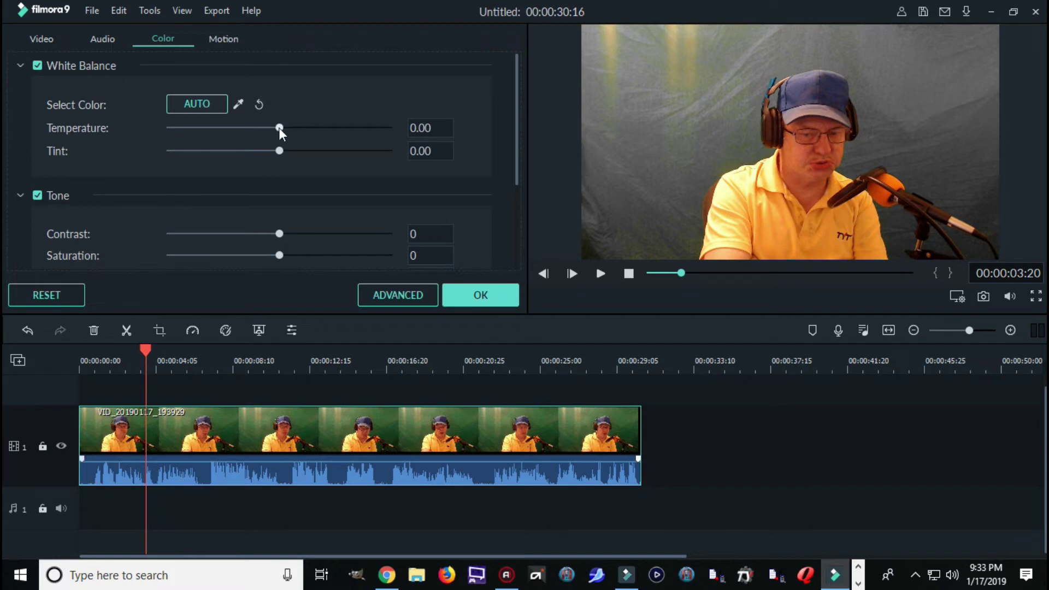
mouse_move(279, 128)
left_mouse_down()
mouse_move(328, 127)
mouse_move(269, 129)
left_mouse_up()
left_click(208, 102)
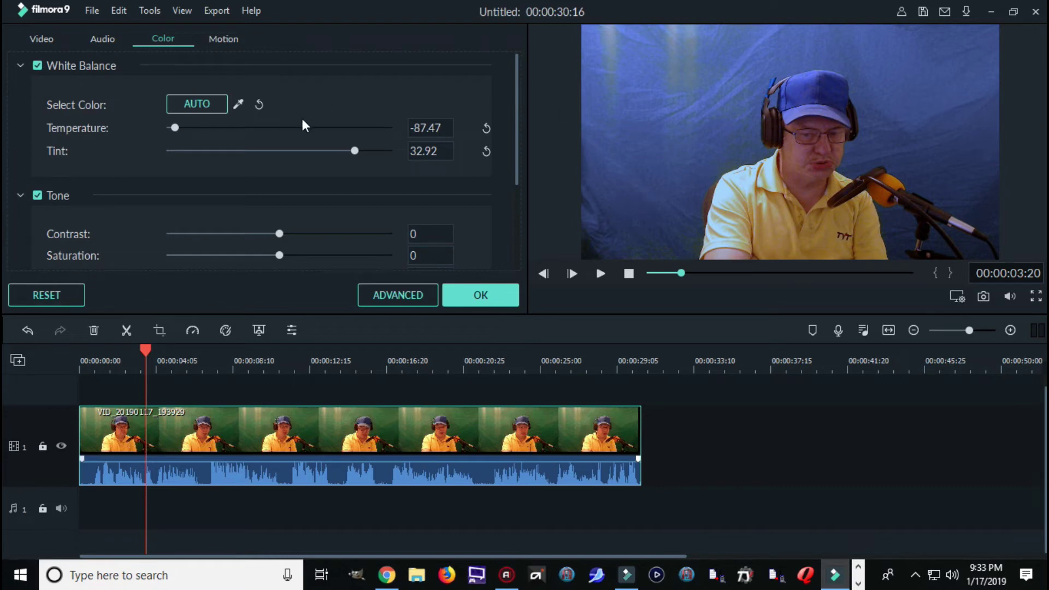
left_click_drag(357, 153, 312, 153)
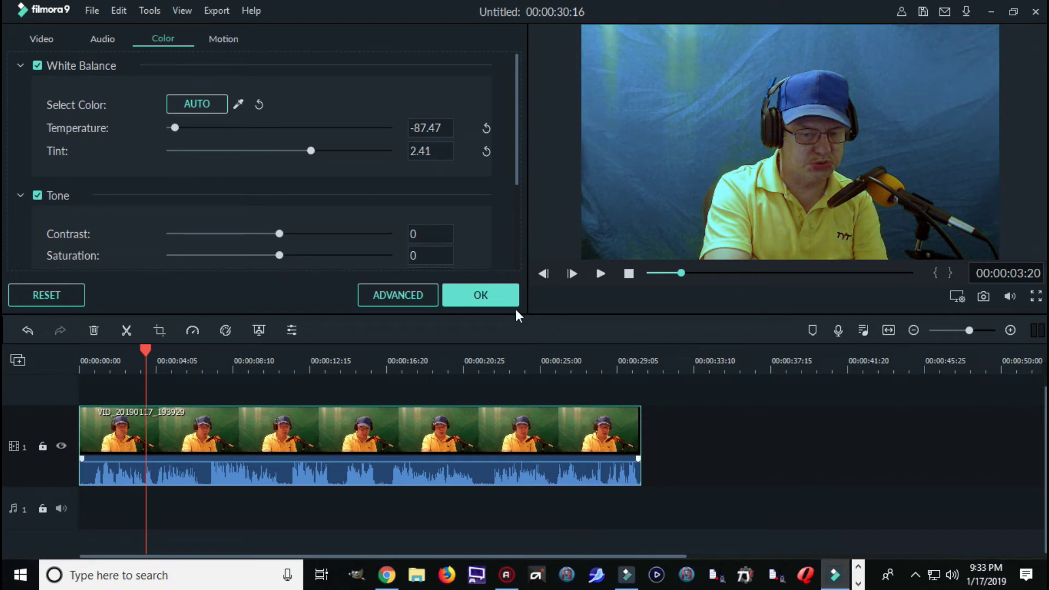
Play a few seconds of the color-adjusted clip and reset its color settings.
left_click(601, 275)
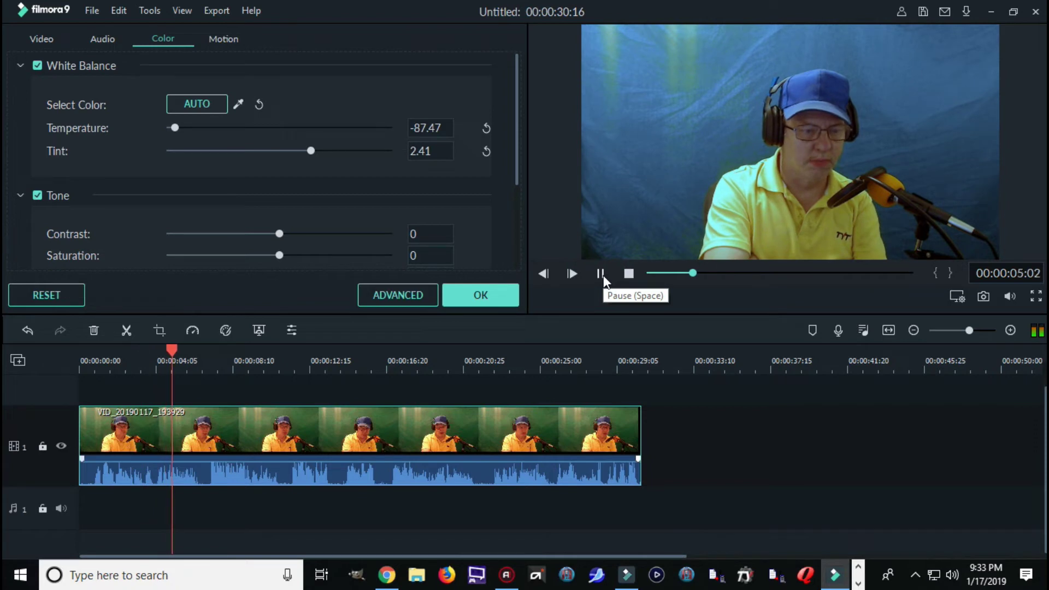
left_click(602, 276)
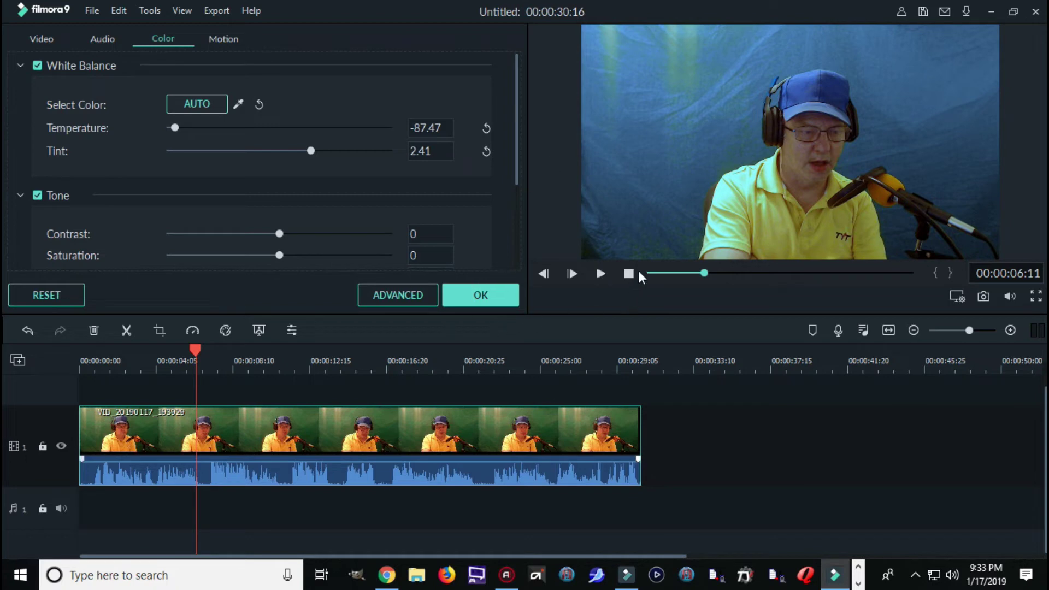
left_click(67, 290)
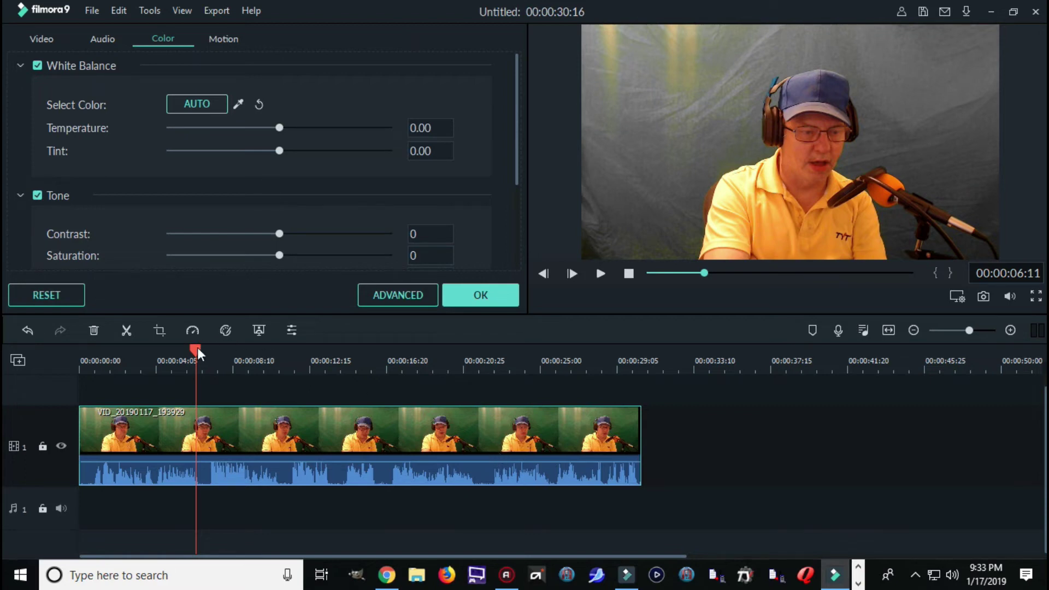
Apply the Bounce to zoom out 1 motion effect to the clip.
scroll(198, 347, "up", 3)
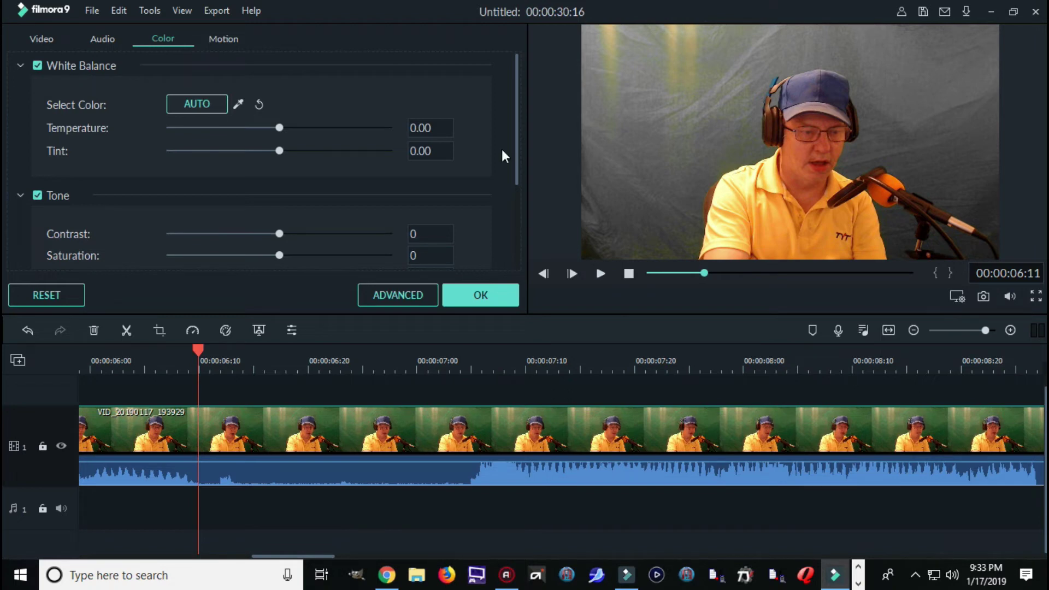
left_click(219, 39)
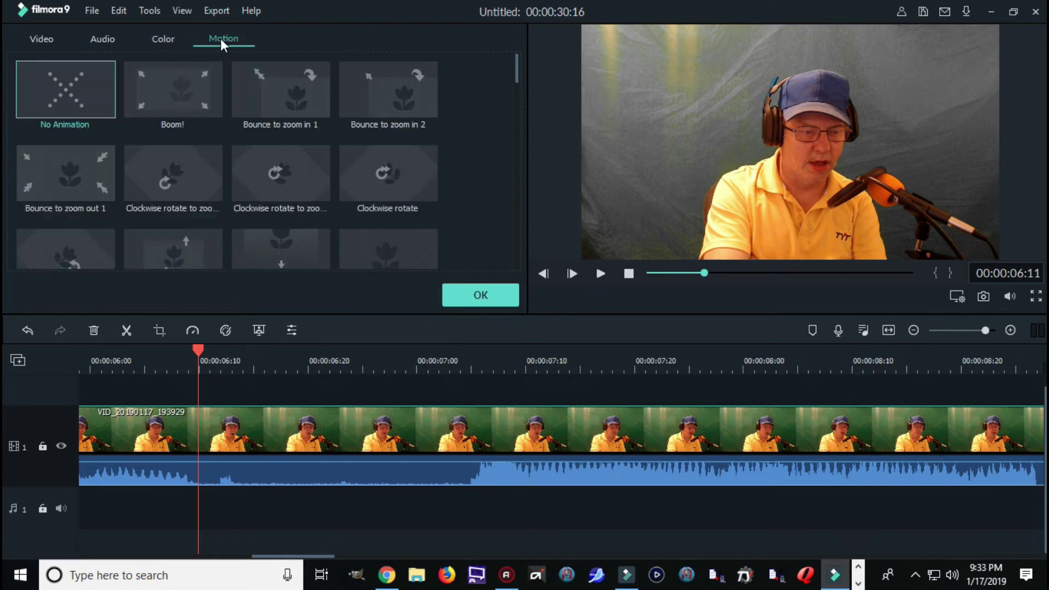
left_click(83, 174)
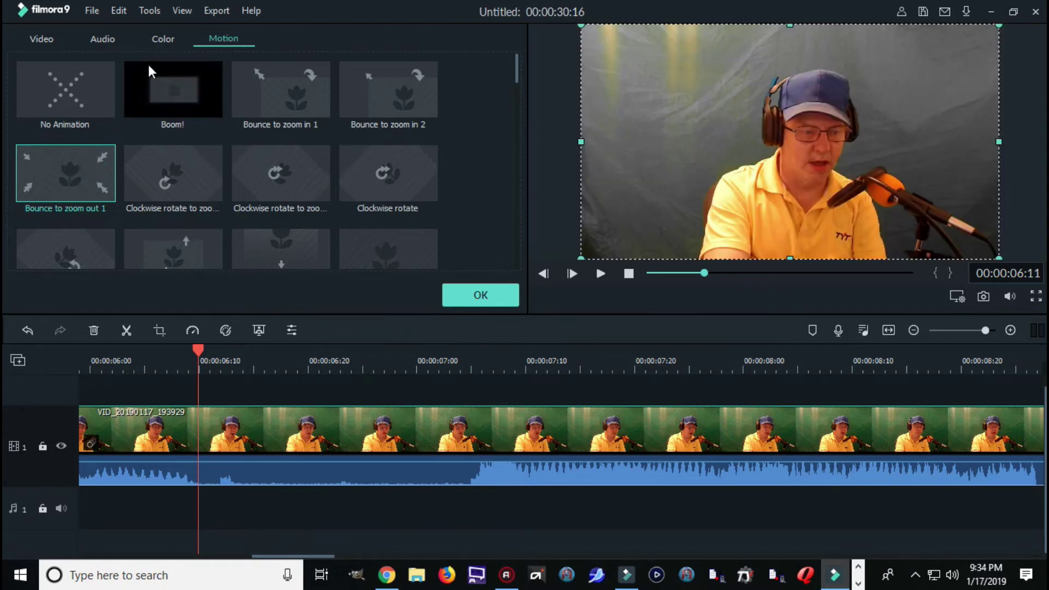
Lower the clip's audio volume substantially, apply the clip settings and play a few seconds of the result.
left_click(159, 49)
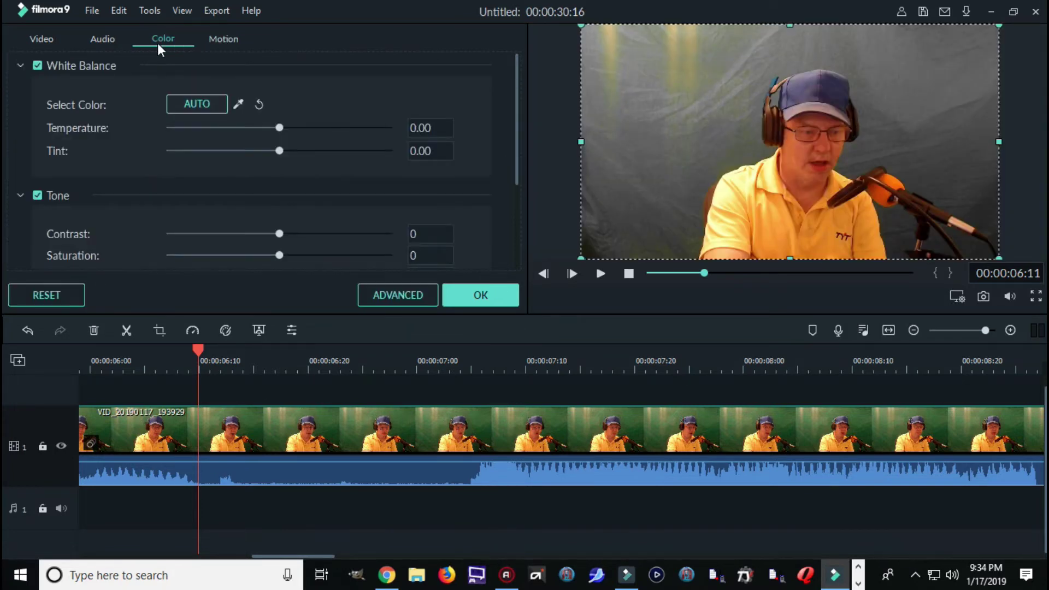
left_click(100, 40)
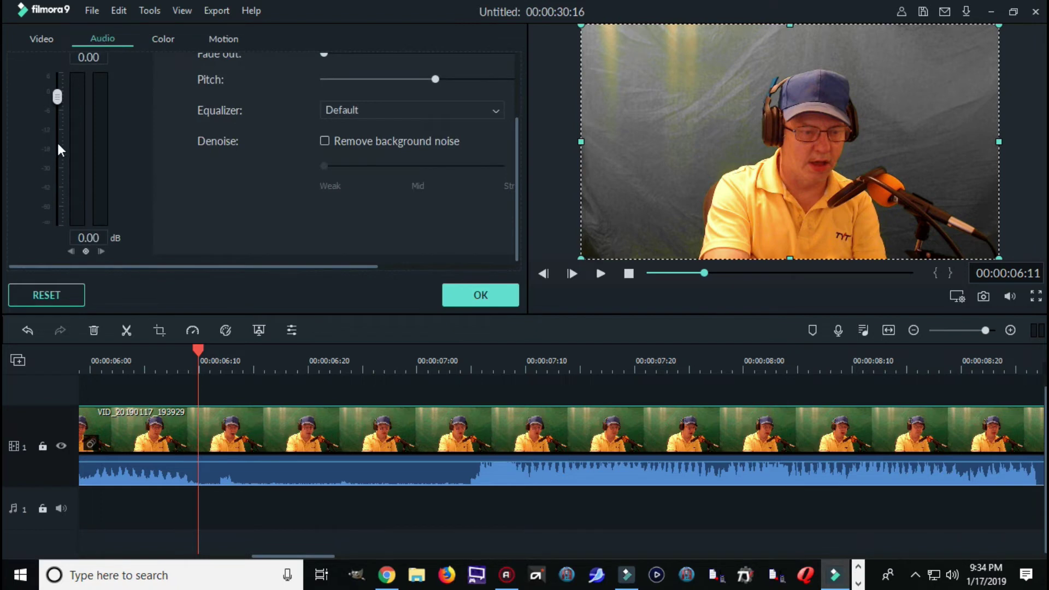
left_click_drag(53, 103, 55, 166)
left_click(480, 296)
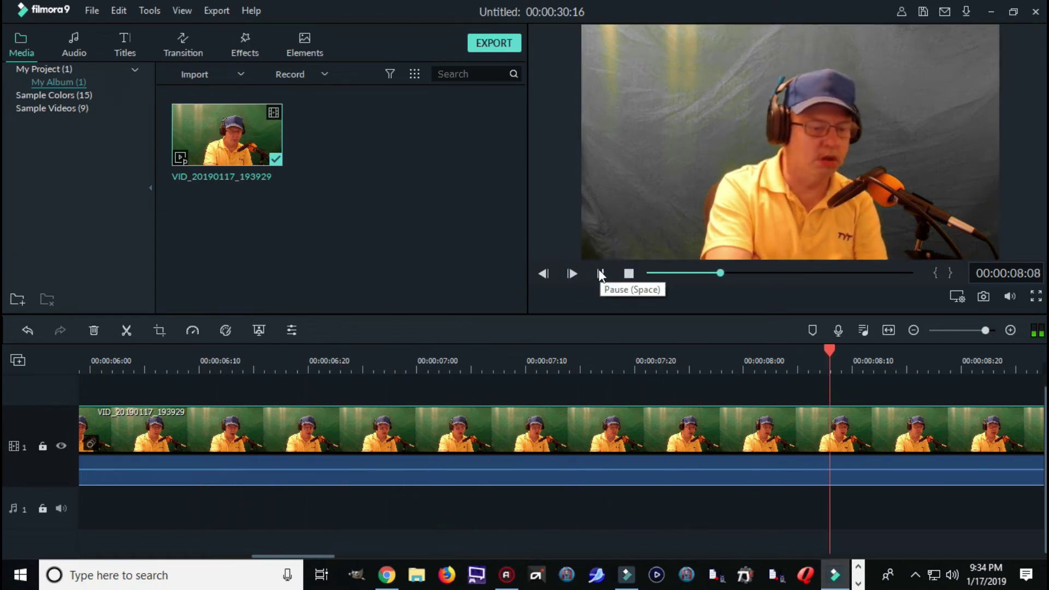
left_click(601, 274)
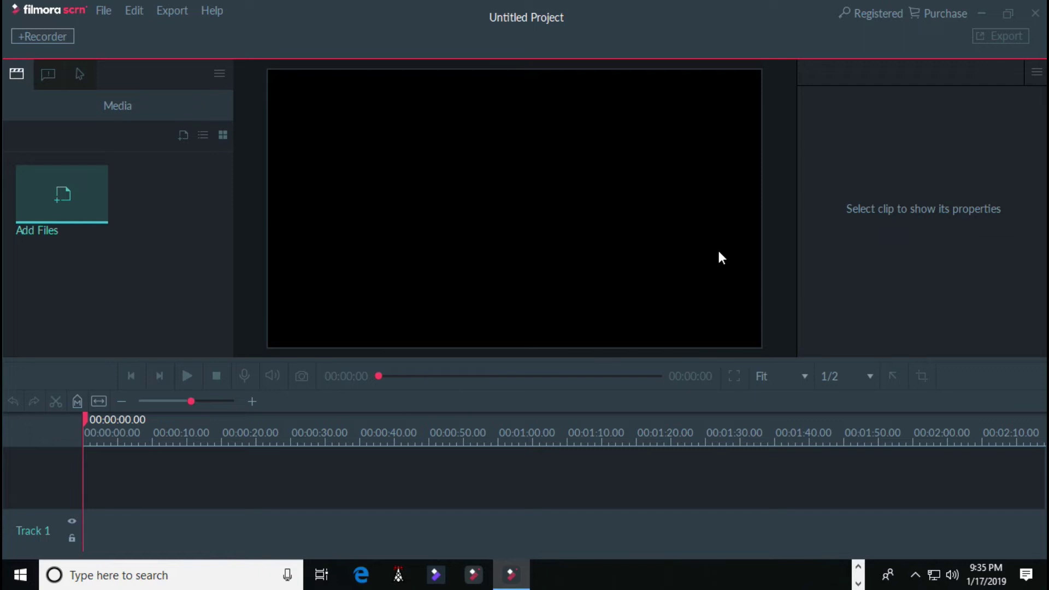
In Filmora Scrn, start adding a media file and browse to the intro folder on Local Disk (F:).
left_click(70, 192)
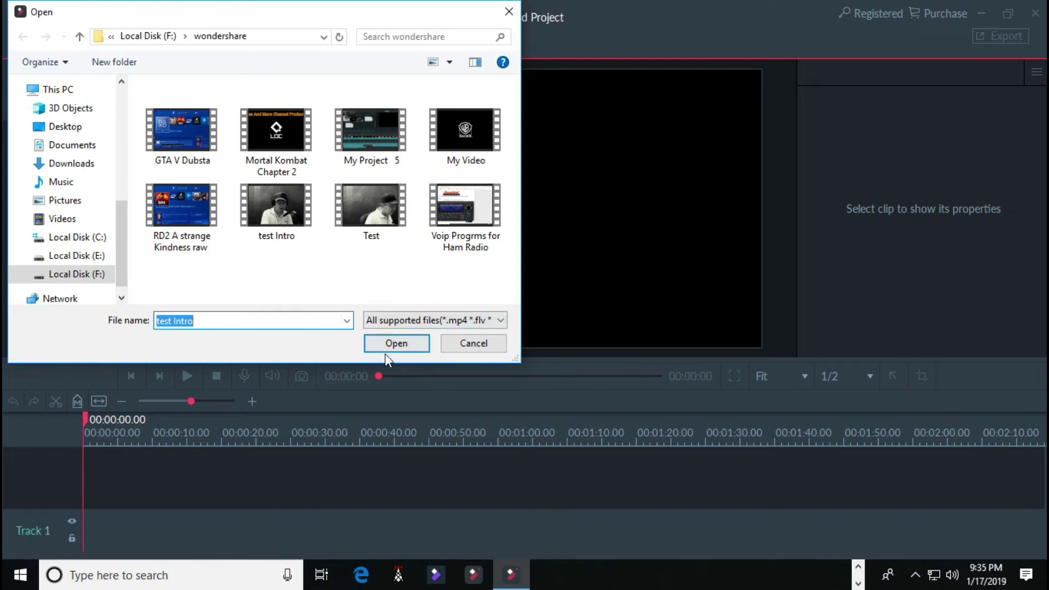
left_click(65, 273)
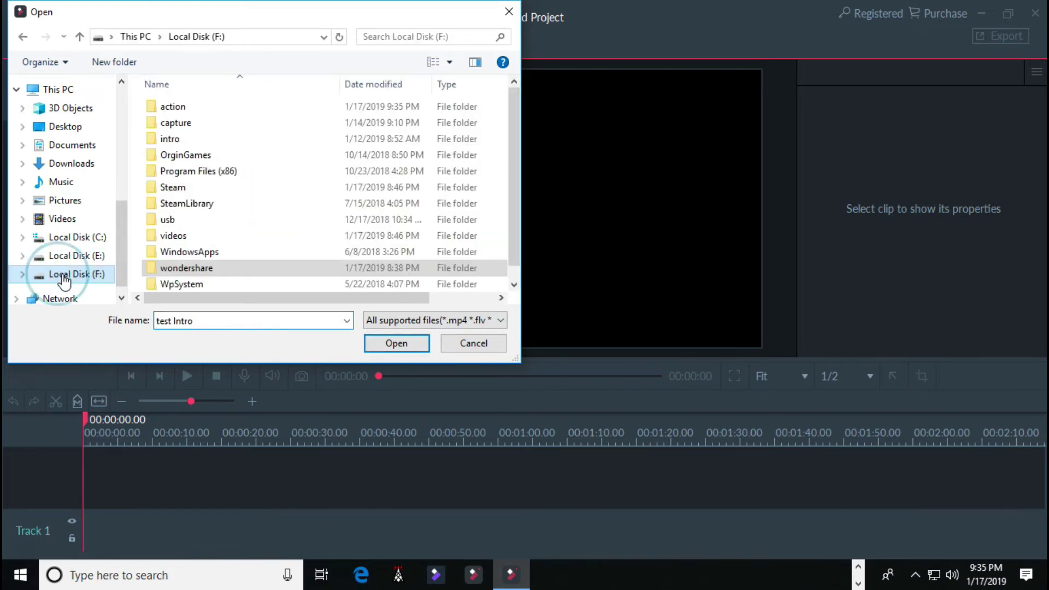
scroll(235, 163, "down", 1)
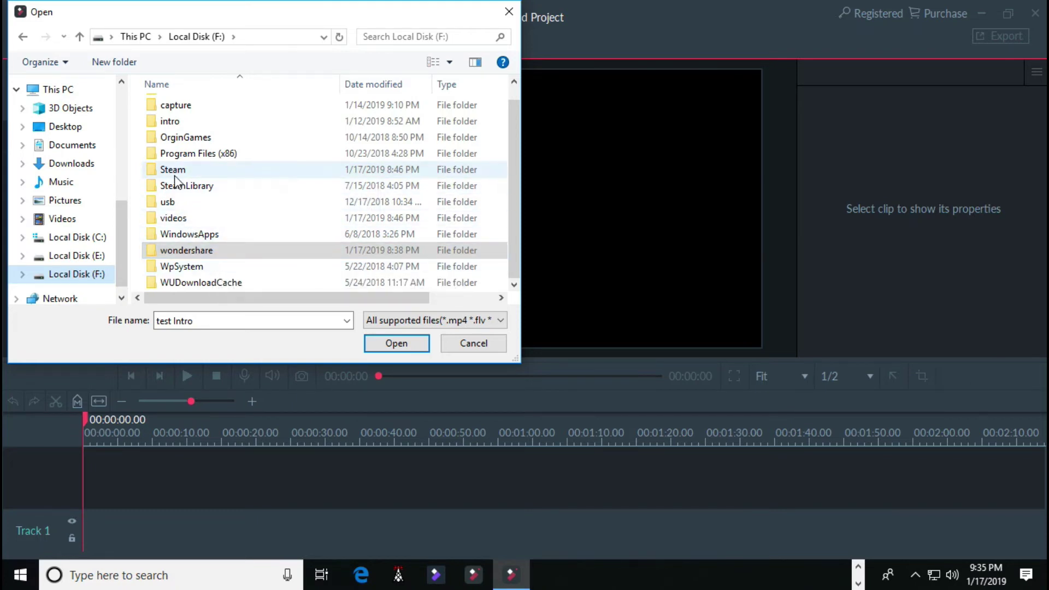
scroll(182, 201, "up", 1)
double_click(171, 139)
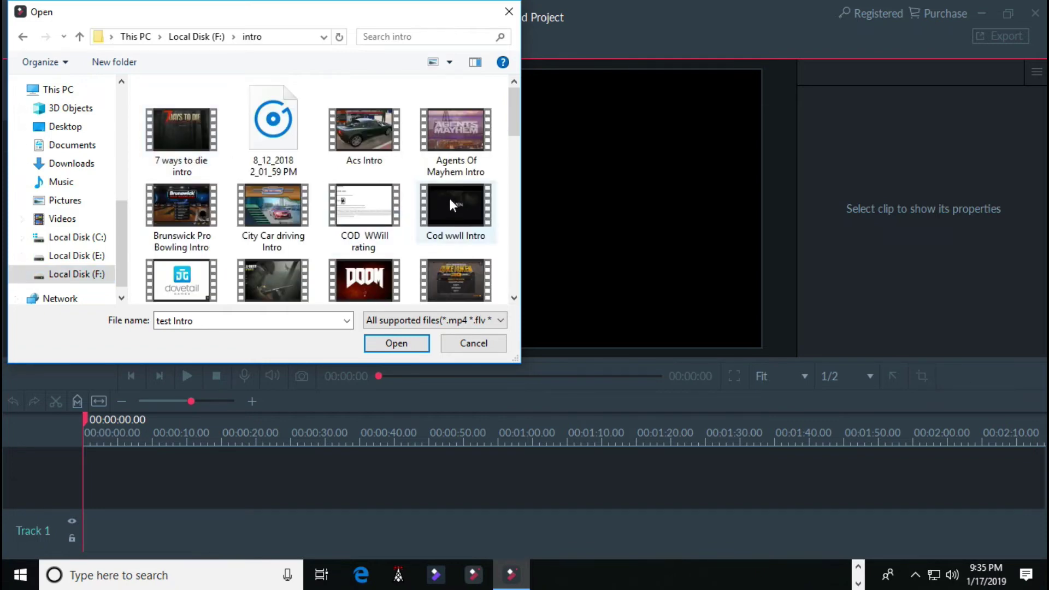
Find the Wondershare Intro video in the intro folder and import it into the media library.
scroll(451, 202, "down", 1)
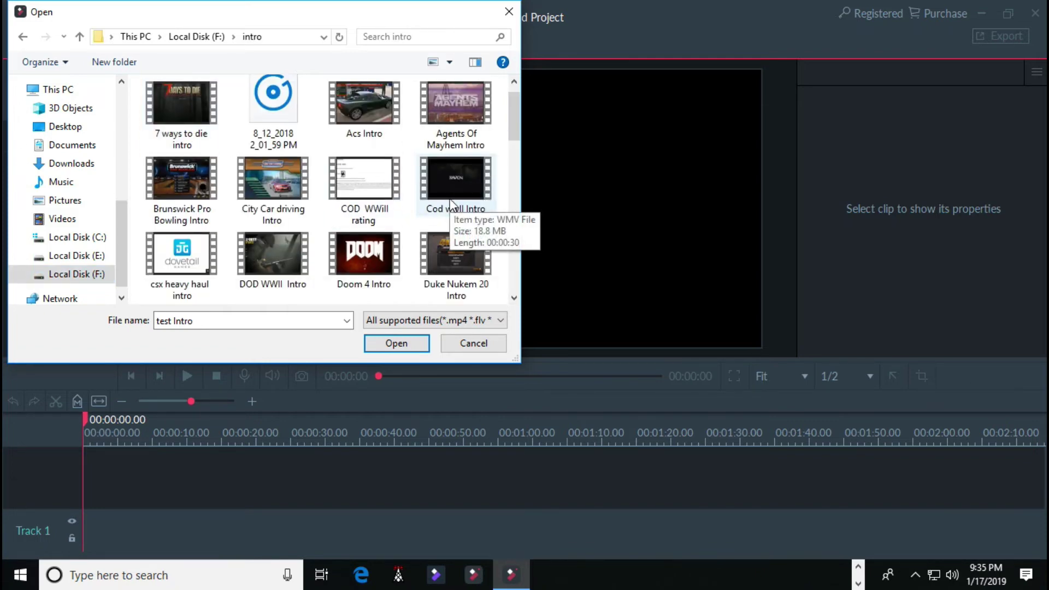
scroll(451, 204, "down", 8)
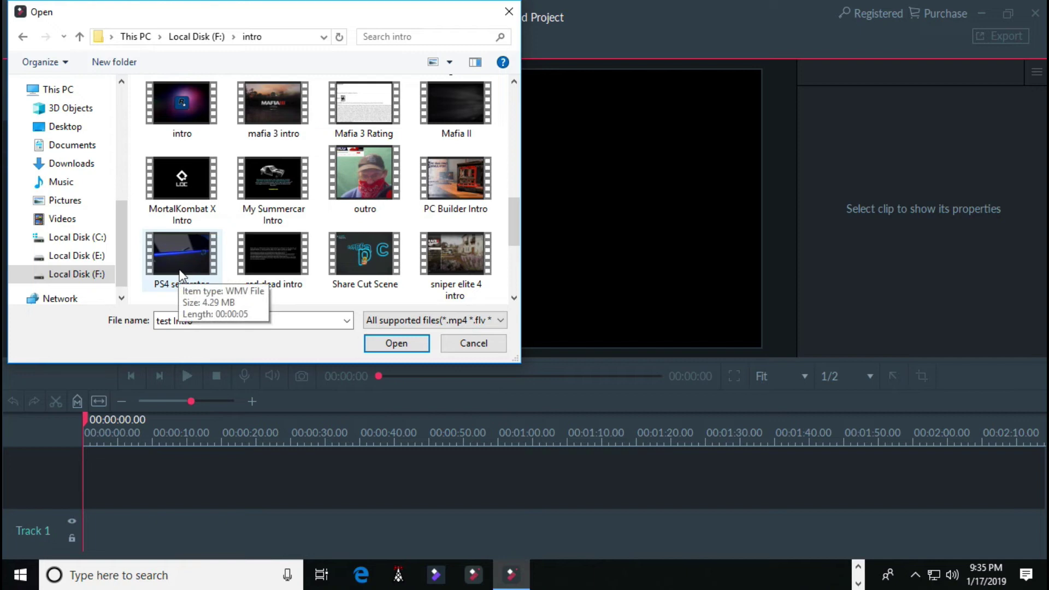
scroll(181, 276, "up", 2)
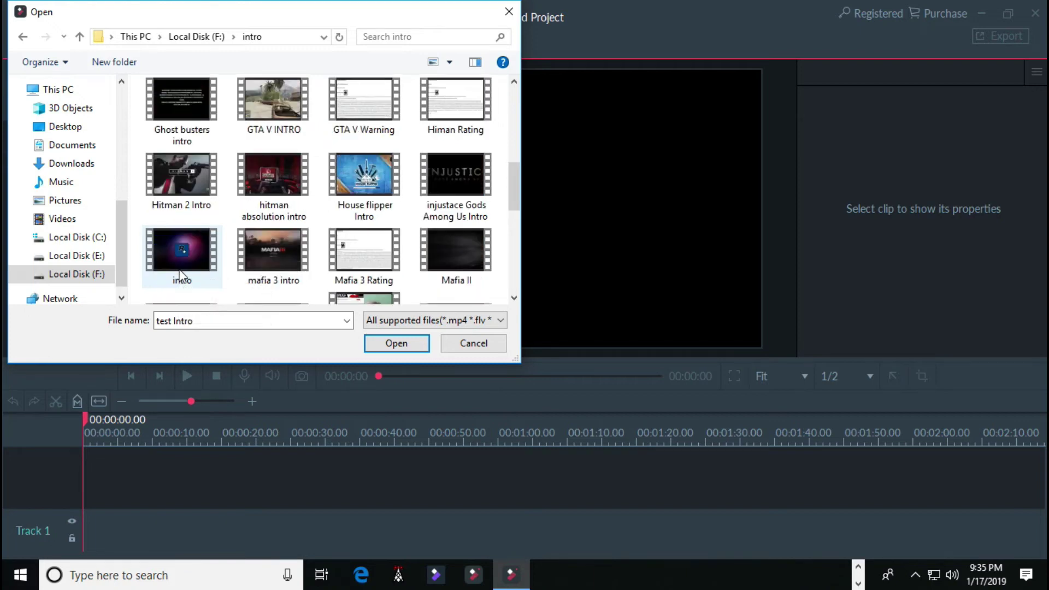
scroll(181, 276, "up", 3)
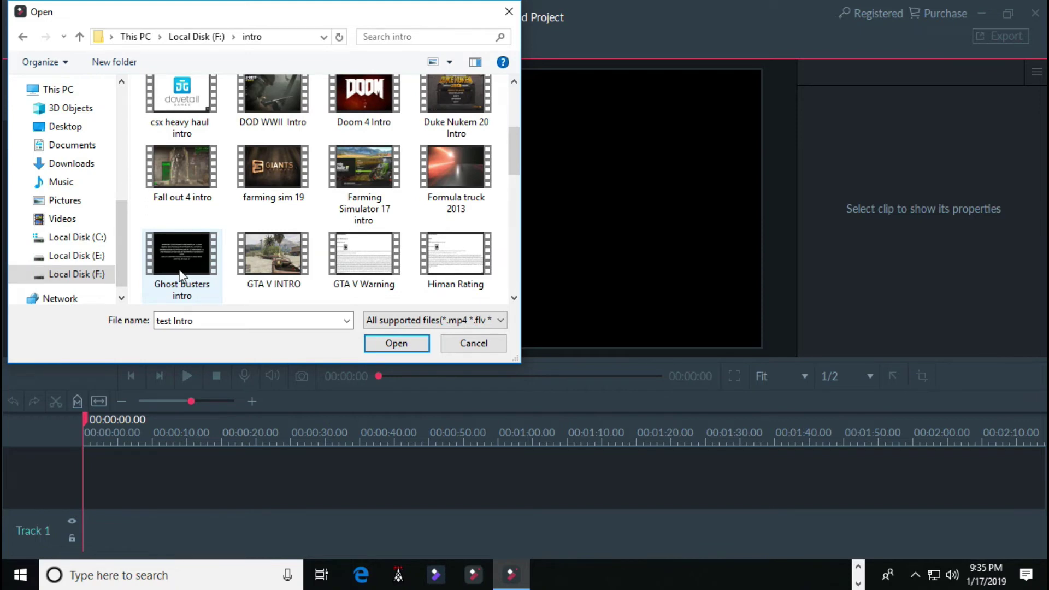
scroll(181, 276, "down", 2)
scroll(180, 276, "up", 3)
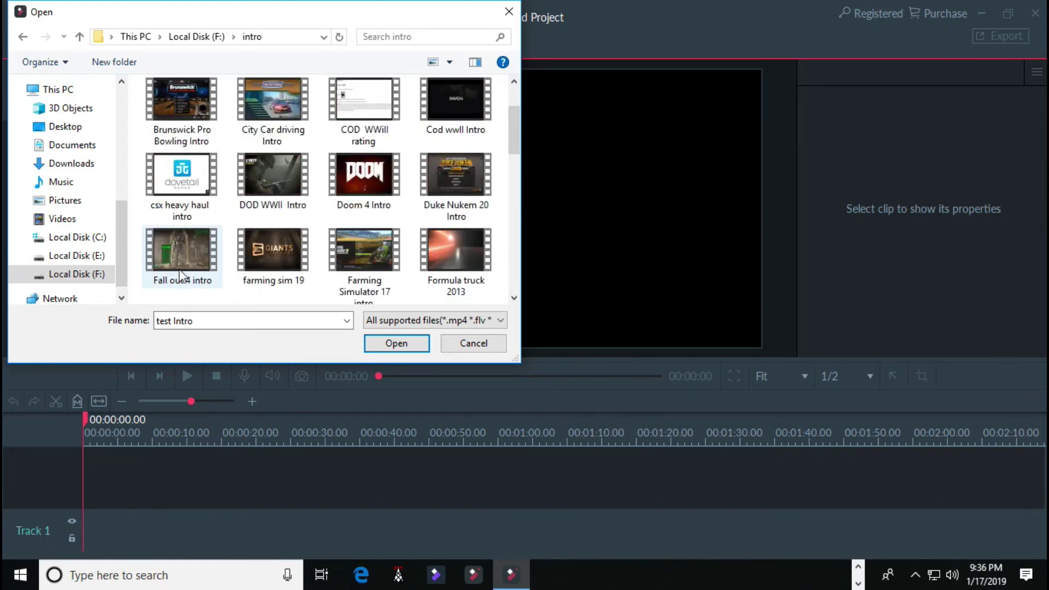
scroll(180, 276, "down", 8)
double_click(186, 251)
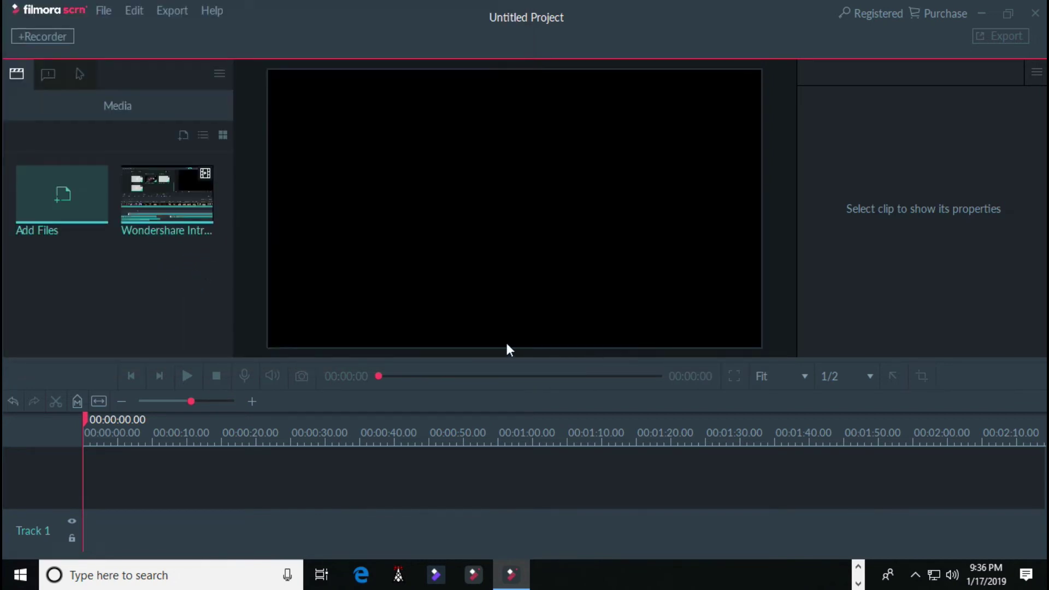
Preview the imported Wondershare Intro clip briefly and close the preview.
left_click(146, 218)
double_click(145, 217)
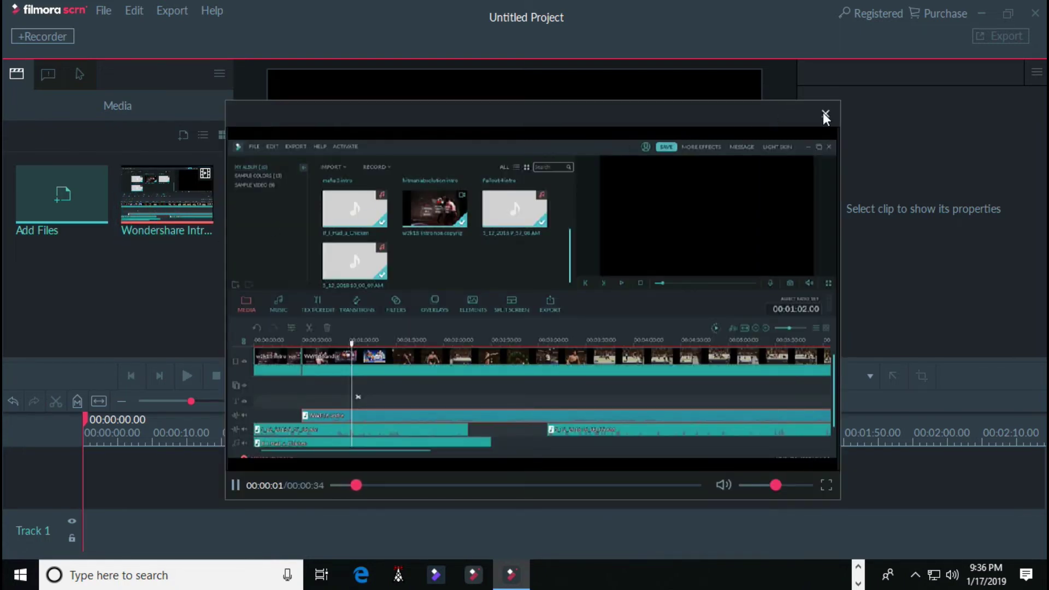
left_click(825, 113)
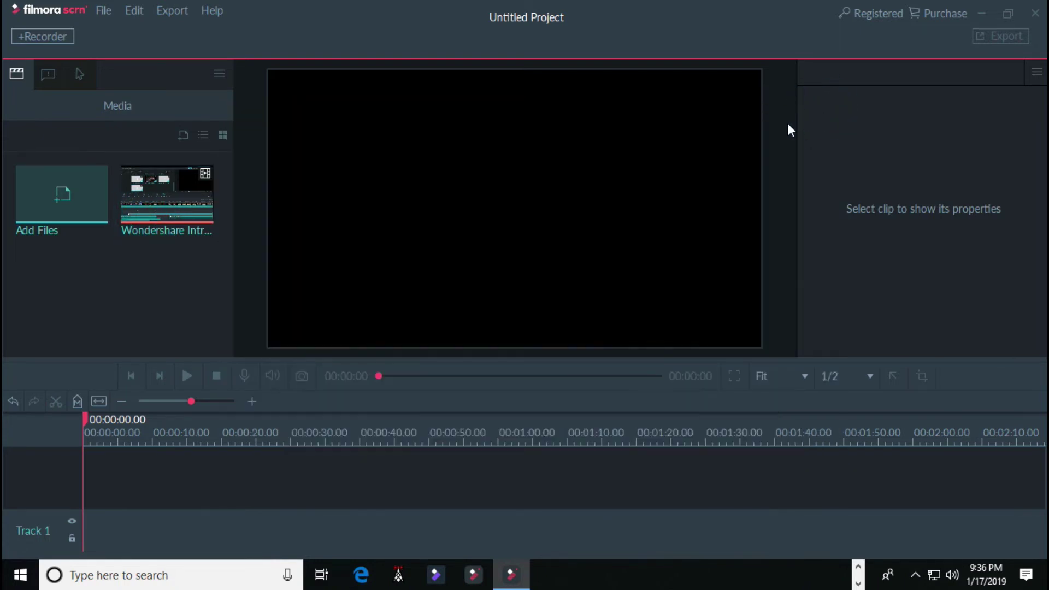
Add the Wondershare Intro clip to Track 1 and move the playhead to 00:00:14.05.
right_click(123, 216)
left_click(145, 226)
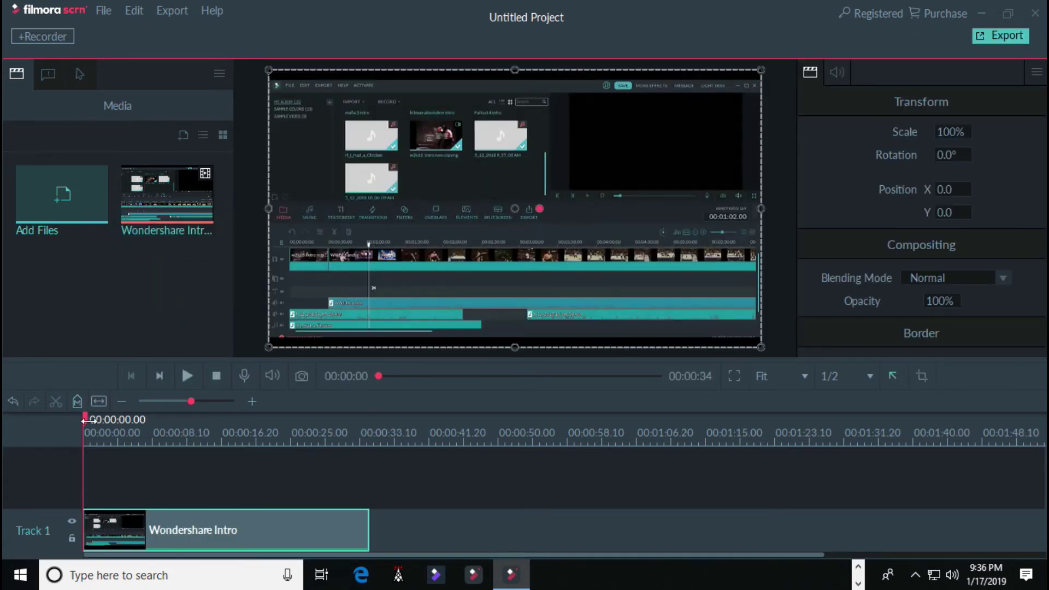
left_click_drag(85, 421, 201, 403)
Import the test Intro video from the wondershare folder on Local Disk (F:) into the media library.
left_click(68, 200)
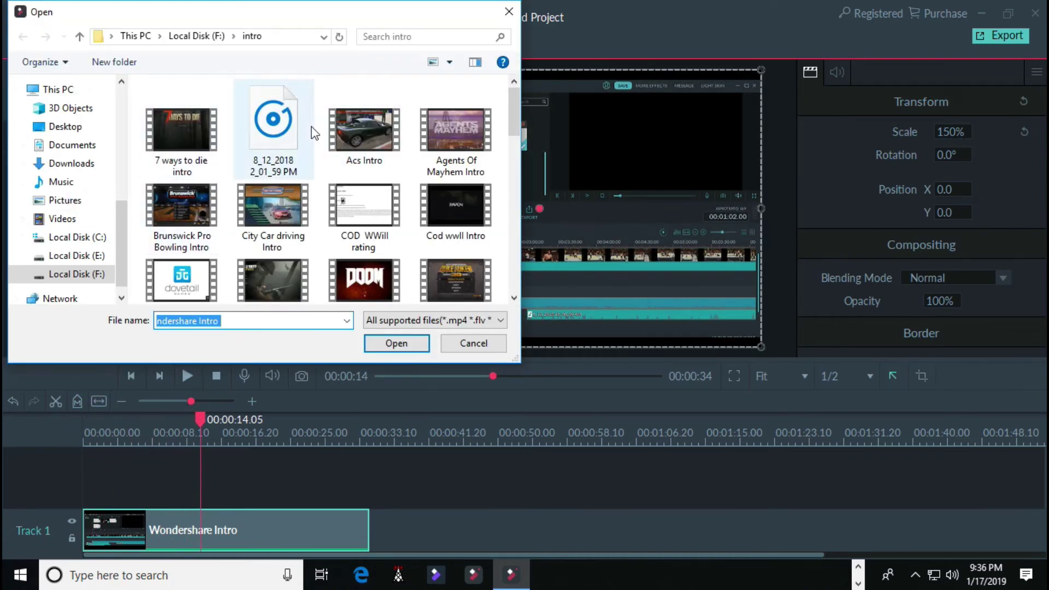
left_click(79, 36)
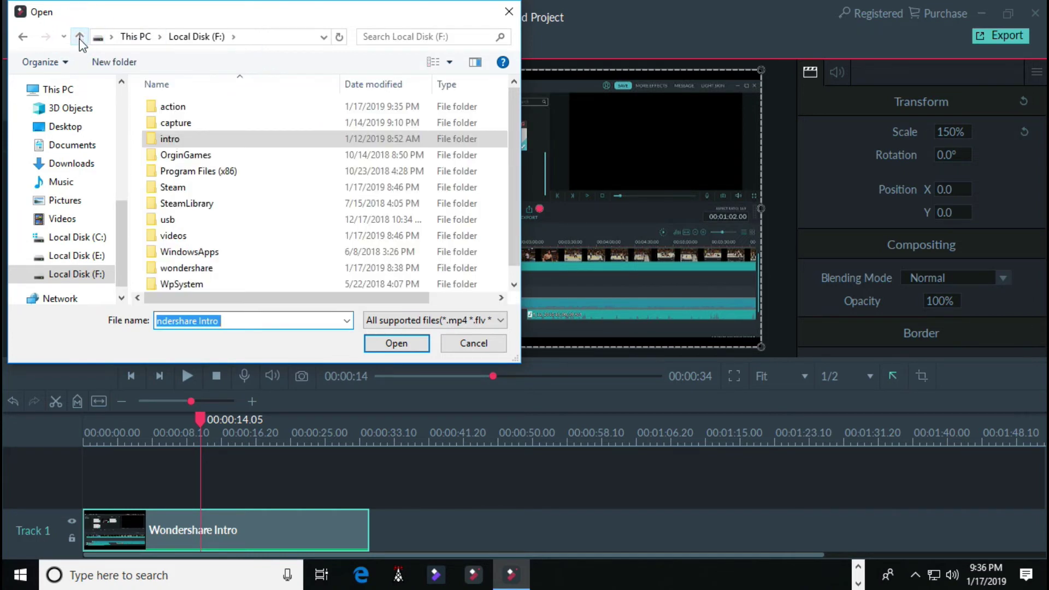
left_click(182, 269)
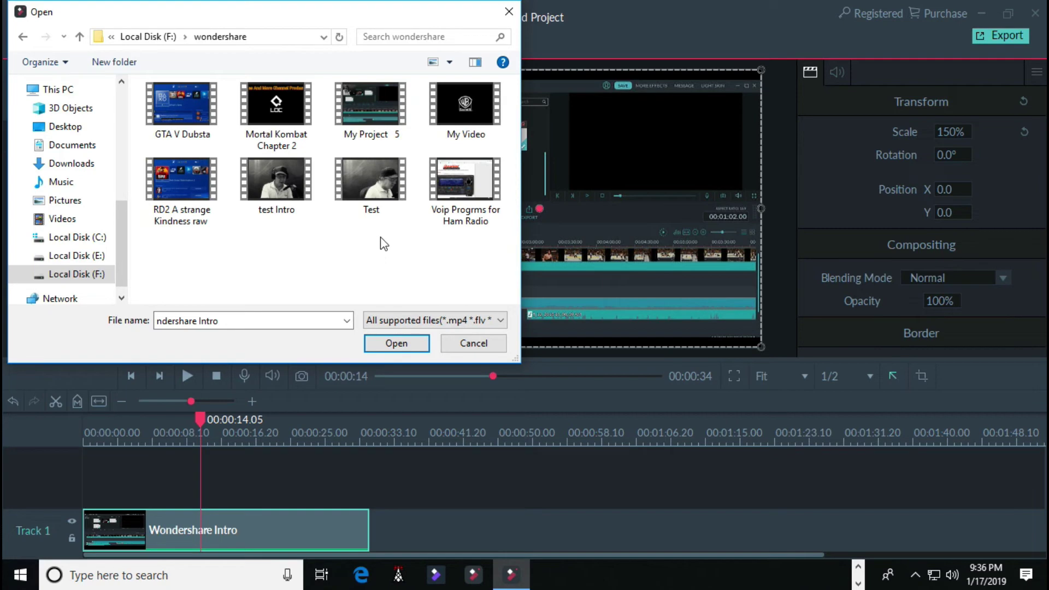
double_click(277, 180)
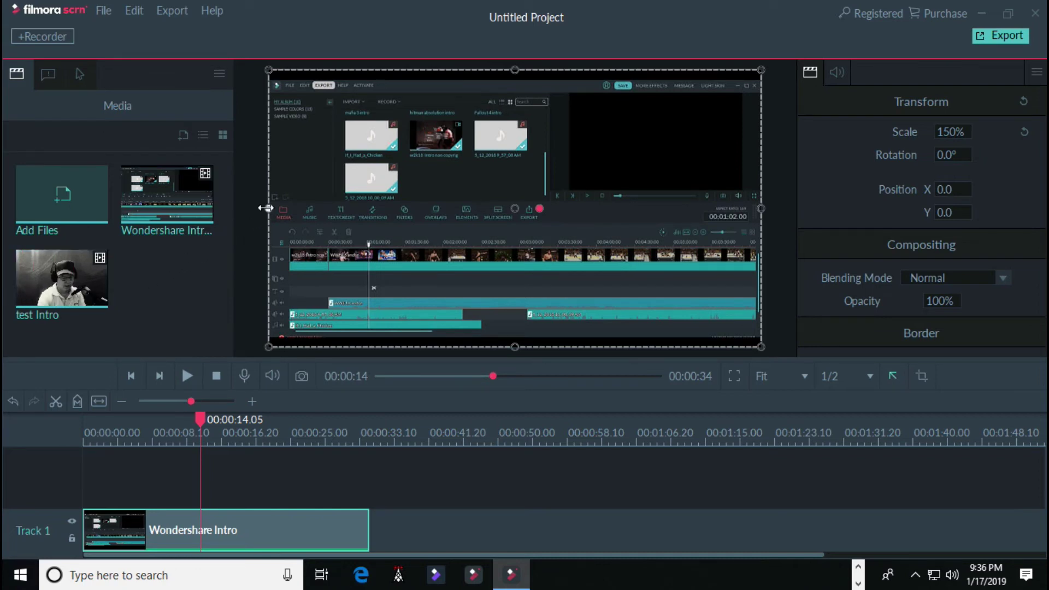
Scale the Wondershare Intro clip to about 104% in the preview and add the test Intro clip to the timeline at the playhead.
mouse_move(266, 208)
left_mouse_down()
mouse_move(227, 212)
mouse_move(253, 210)
left_mouse_up()
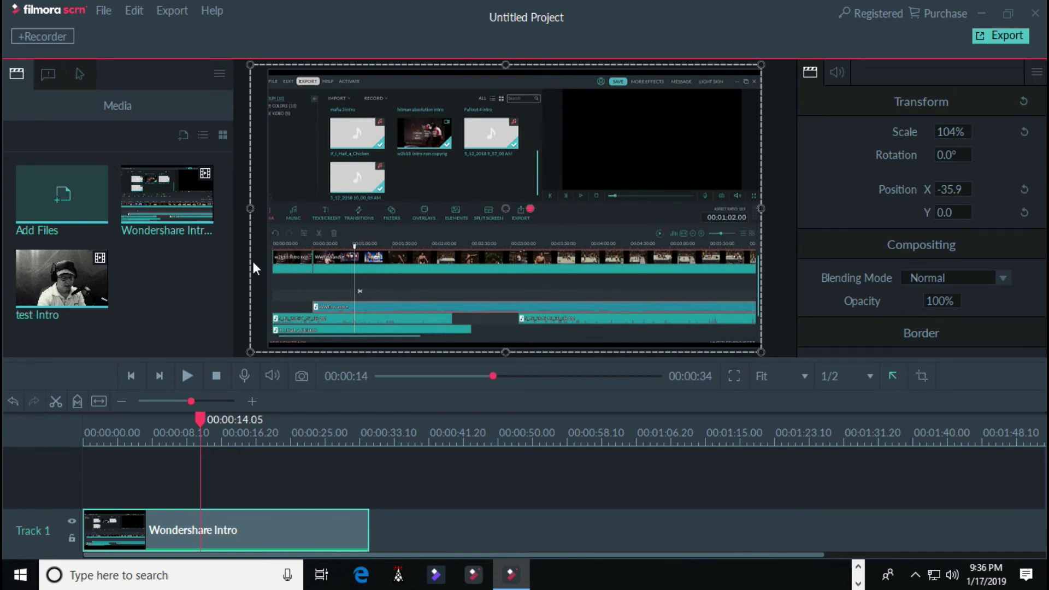
right_click(18, 306)
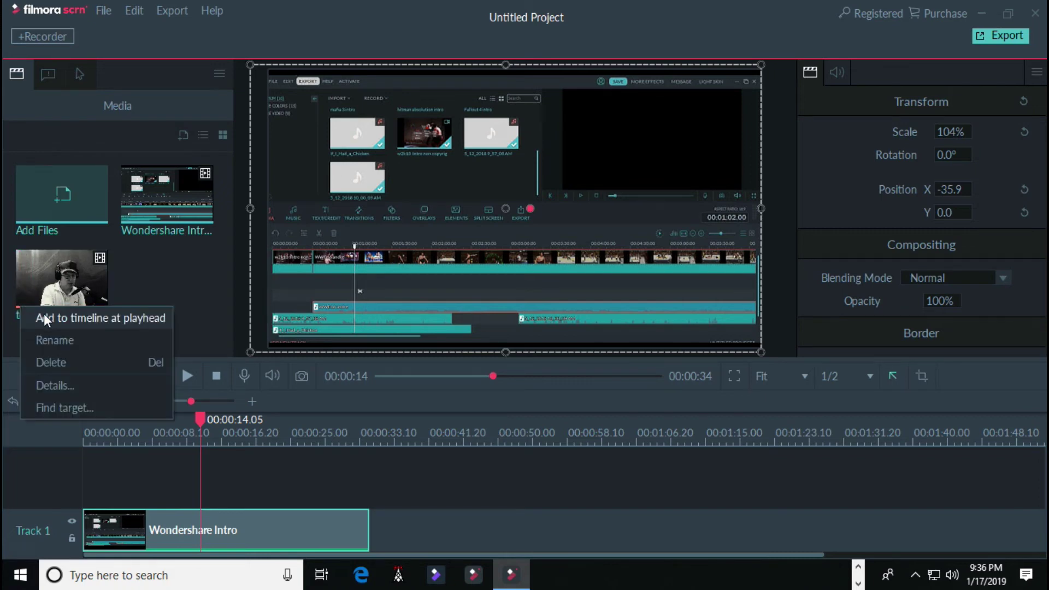
left_click(44, 313)
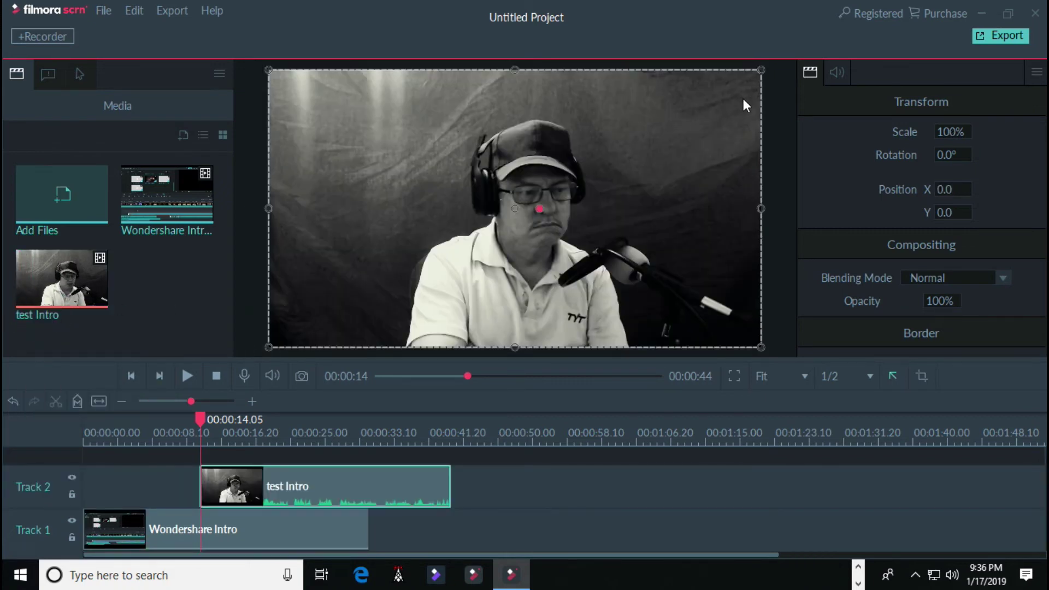
Shrink the test Intro overlay to about 35% and place it near the preview's upper-left corner, at about X -625.7, Y -331.5.
left_click_drag(762, 69, 440, 251)
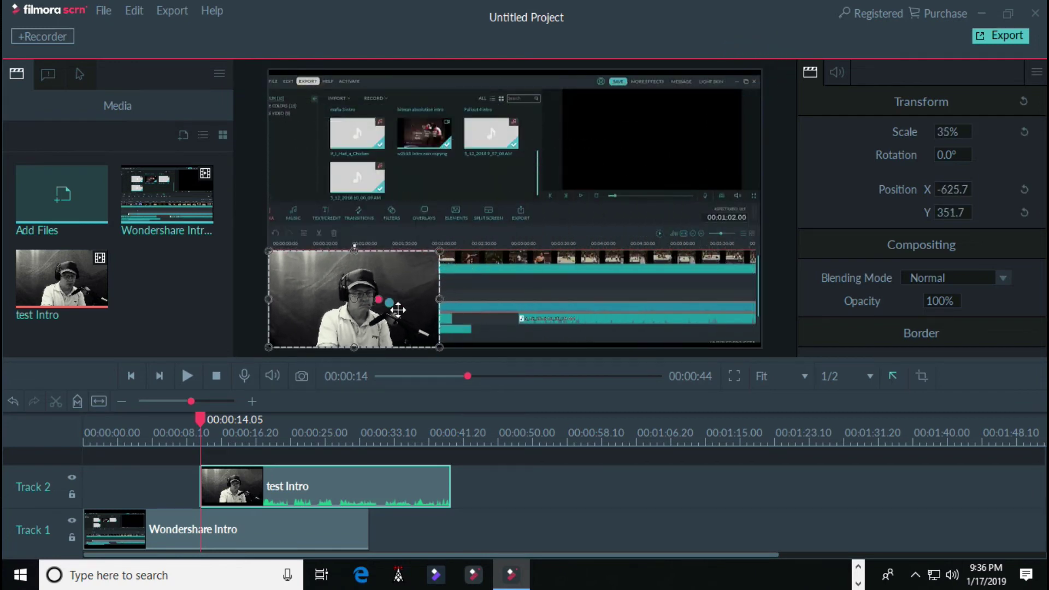
left_click_drag(396, 309, 394, 189)
left_click_drag(393, 126, 393, 118)
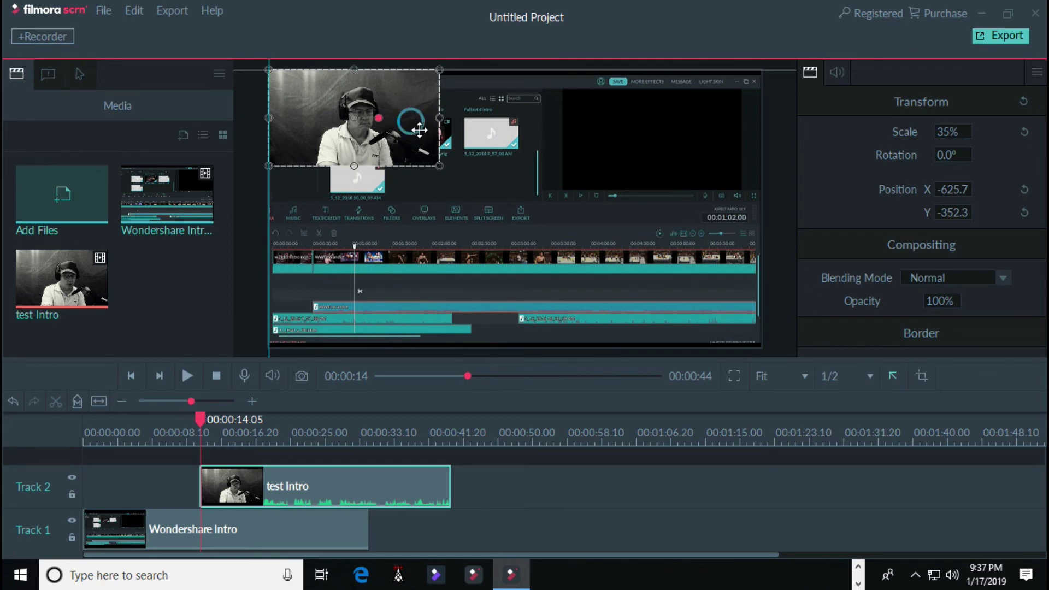
left_click_drag(418, 136, 410, 153)
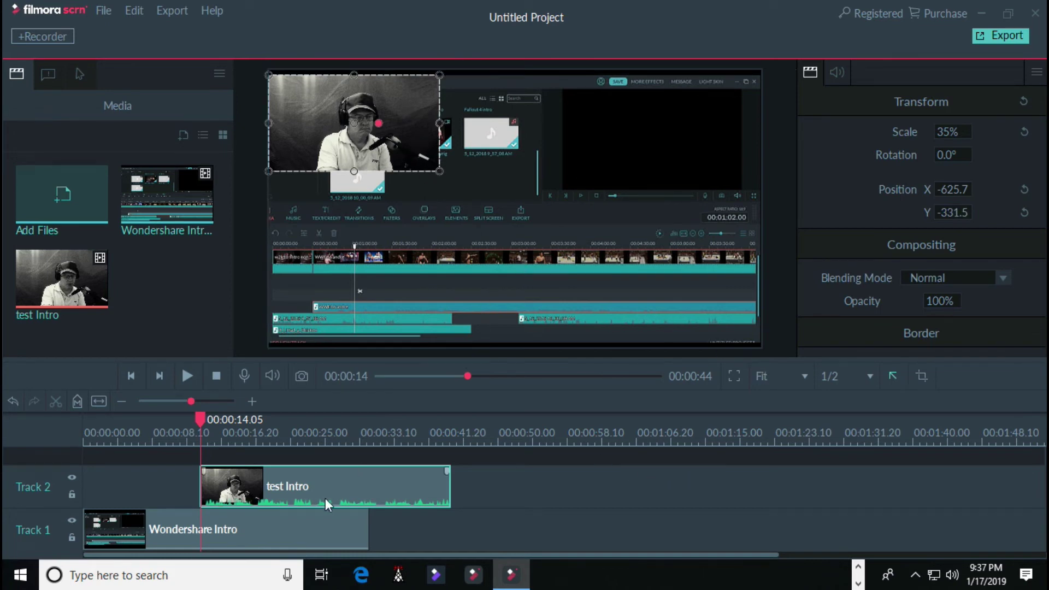
Move the test Intro clip to the timeline's start and trim the Wondershare Intro clip's end to match its length.
left_click_drag(343, 492, 233, 486)
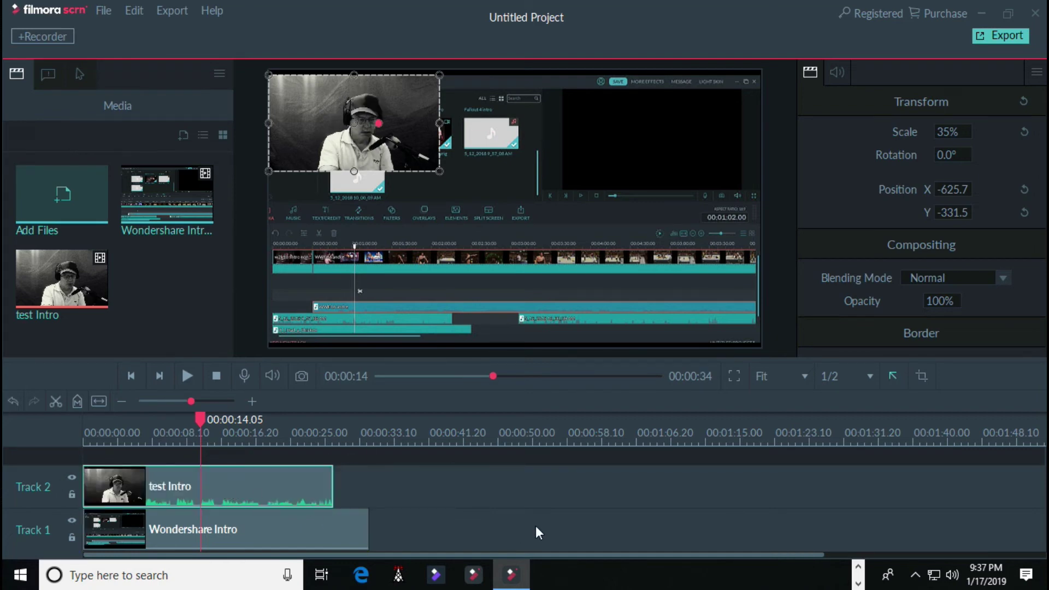
left_click(366, 533)
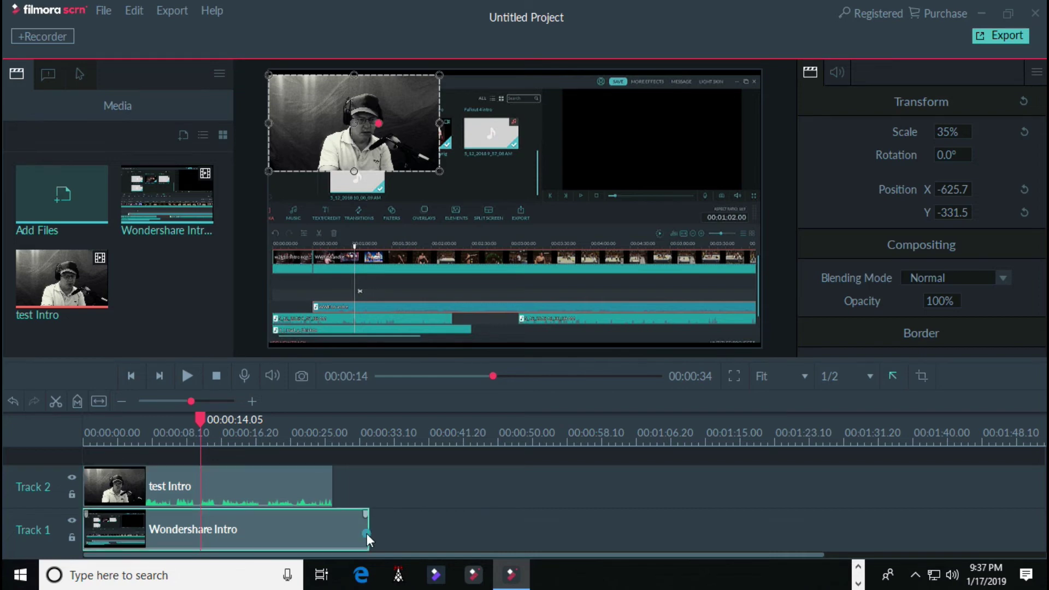
left_click_drag(366, 532, 332, 531)
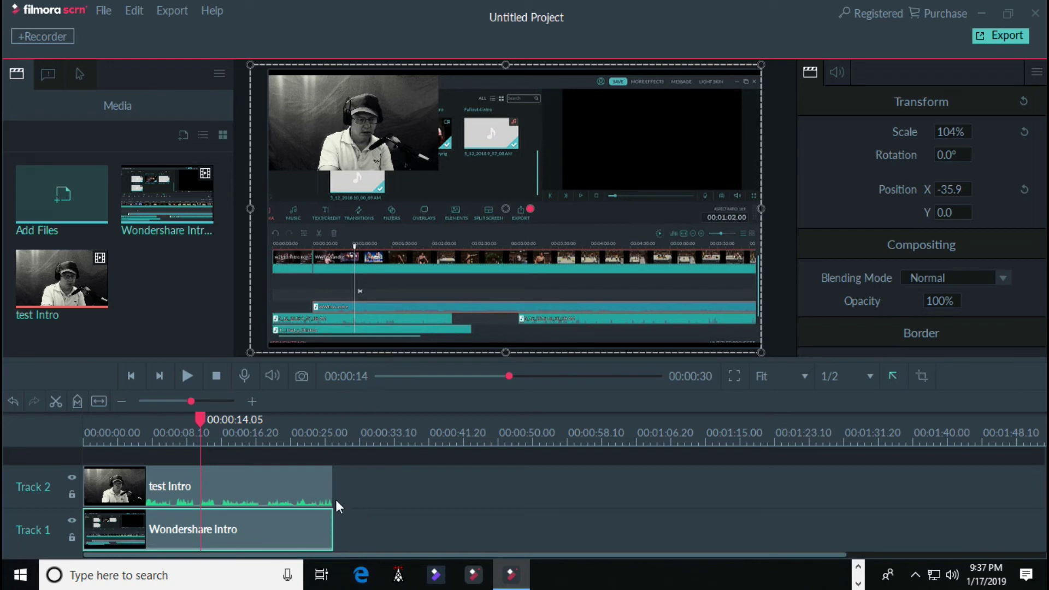
Detach the audio from the test Intro clip on Track 2.
left_click(298, 488)
right_click(296, 488)
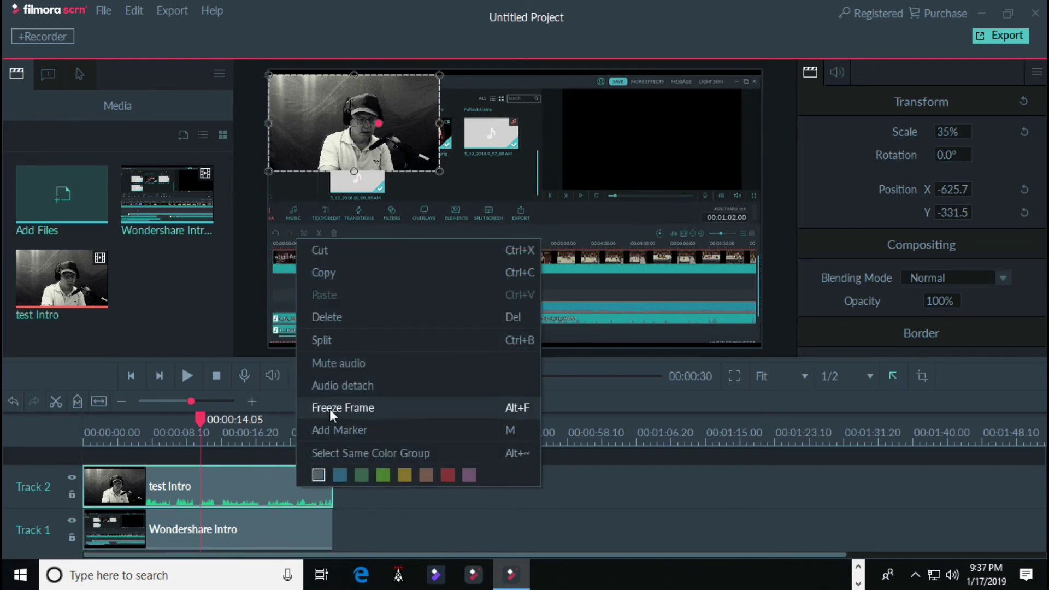
left_click(337, 390)
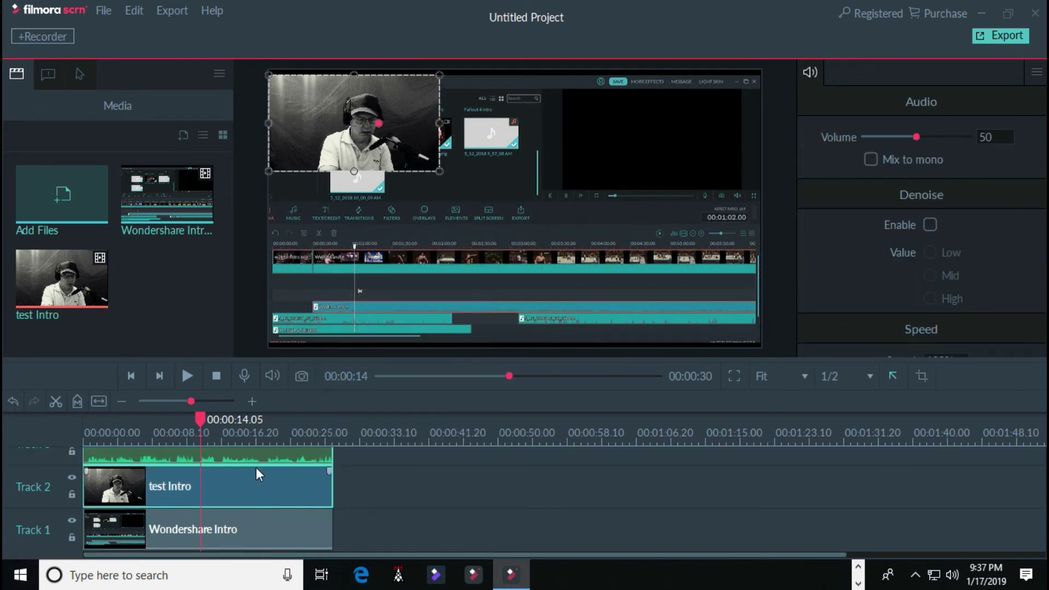
Mix the detached audio to mono, enable Denoise at Low and play the first few seconds from the start.
left_click(274, 450)
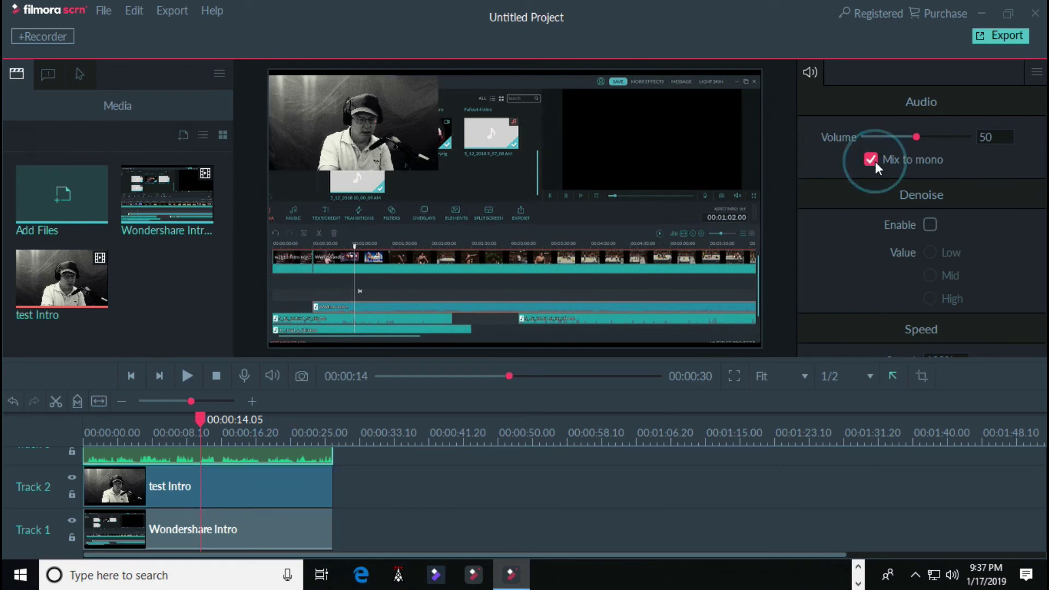
left_click(929, 225)
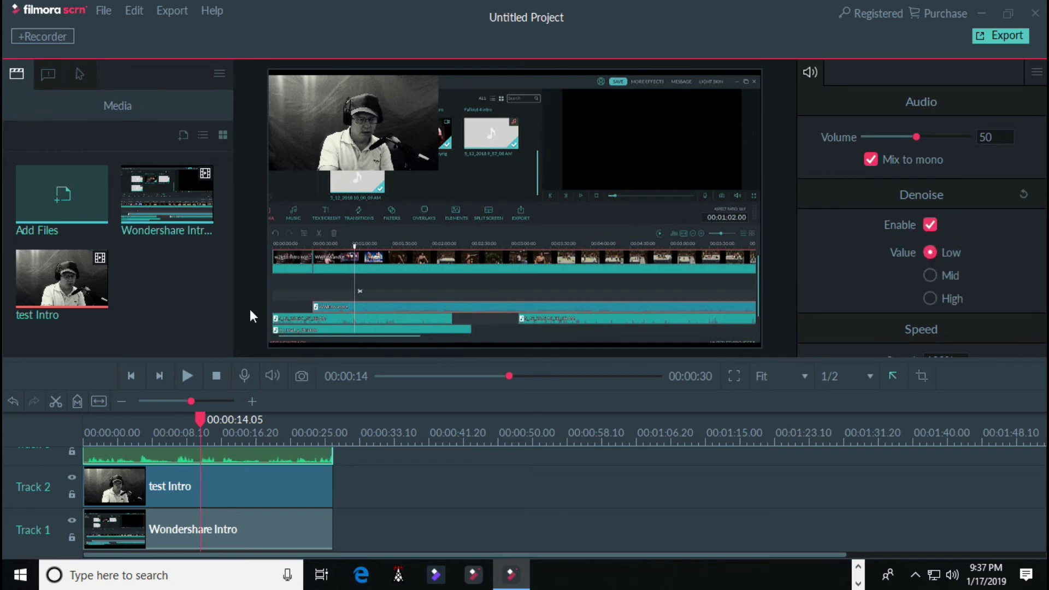
left_click(217, 375)
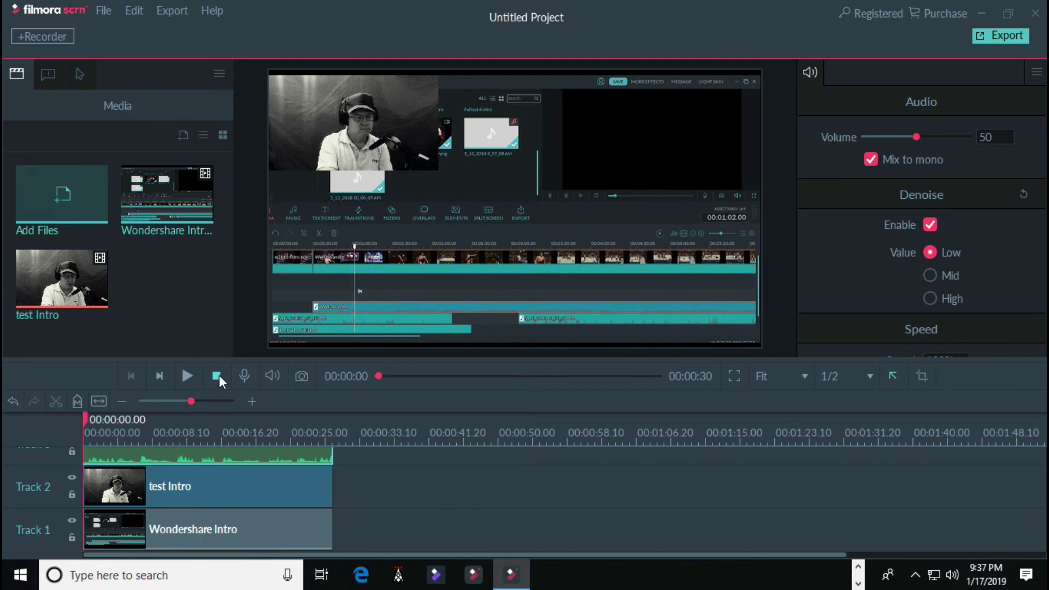
left_click(187, 376)
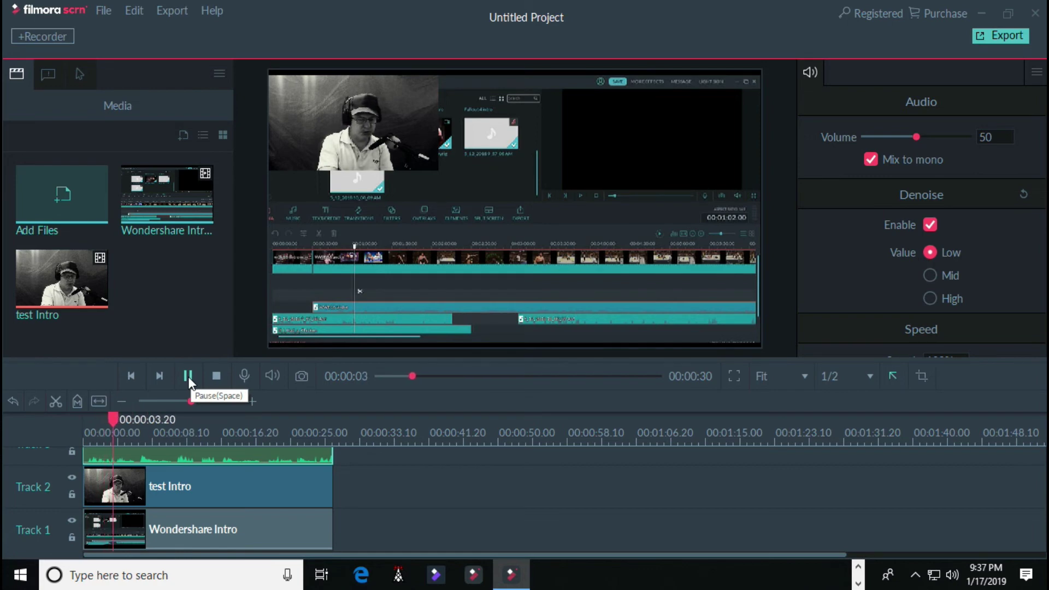
left_click(188, 376)
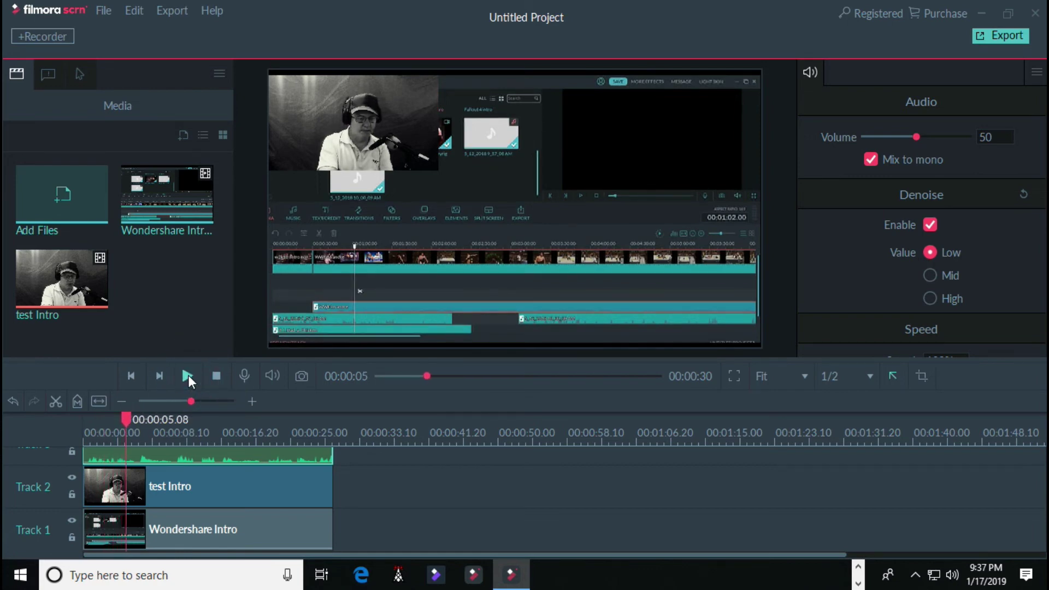
Set the detached audio's Denoise value to Mid and play the first few seconds again.
left_click(930, 276)
left_click(216, 376)
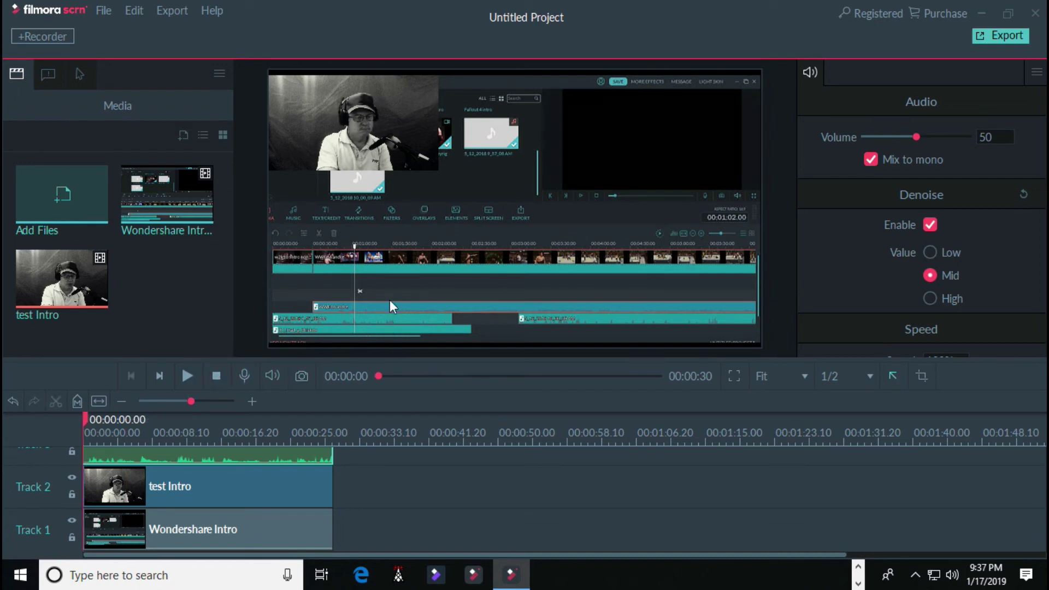
left_click(185, 376)
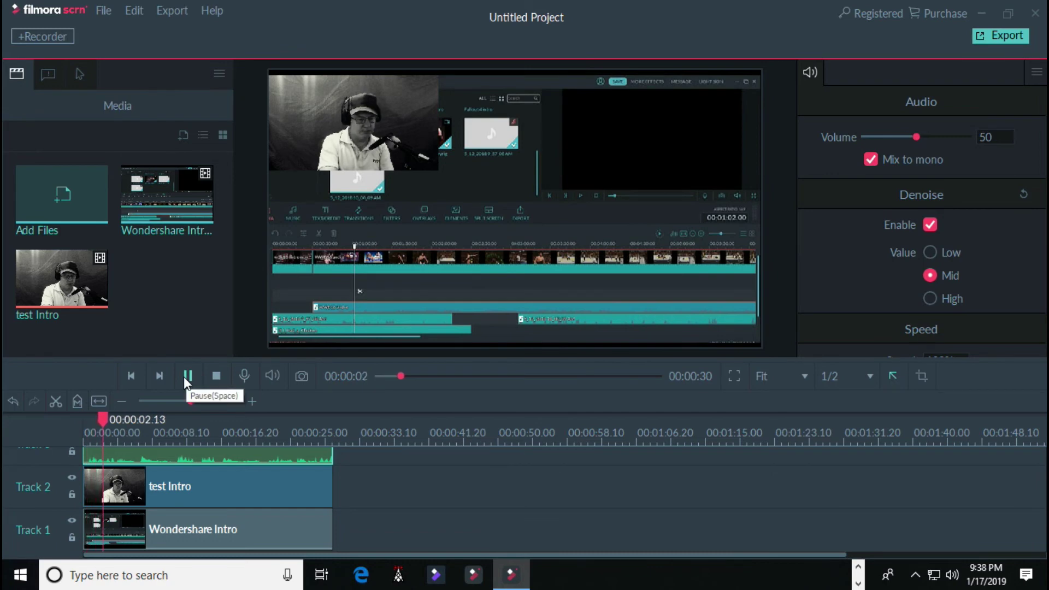
left_click(187, 376)
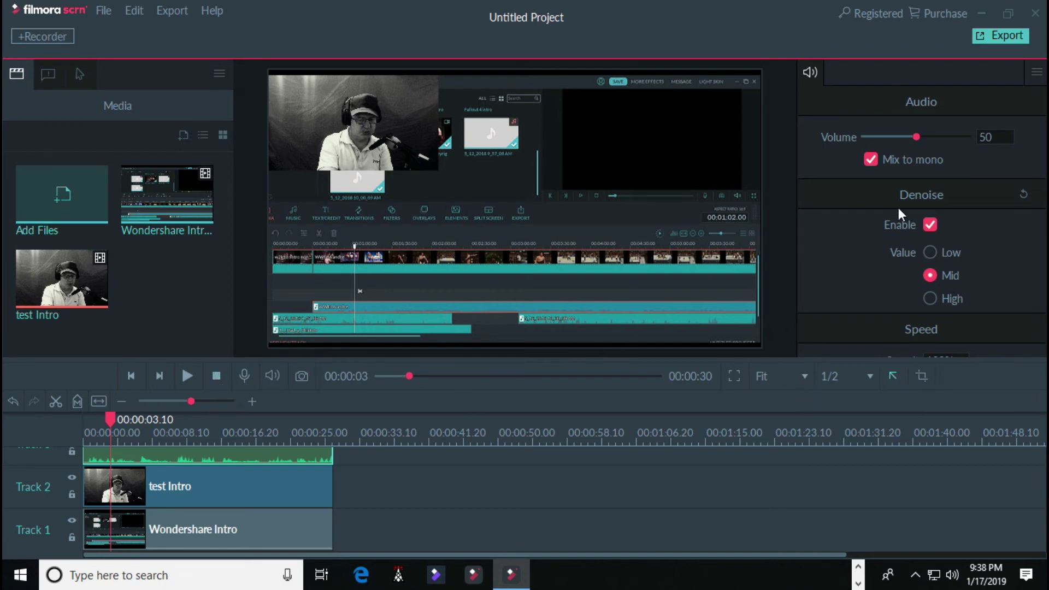
Set the detached audio's Denoise value to High and replay the opening seconds of the timeline.
left_click(928, 298)
left_click(216, 379)
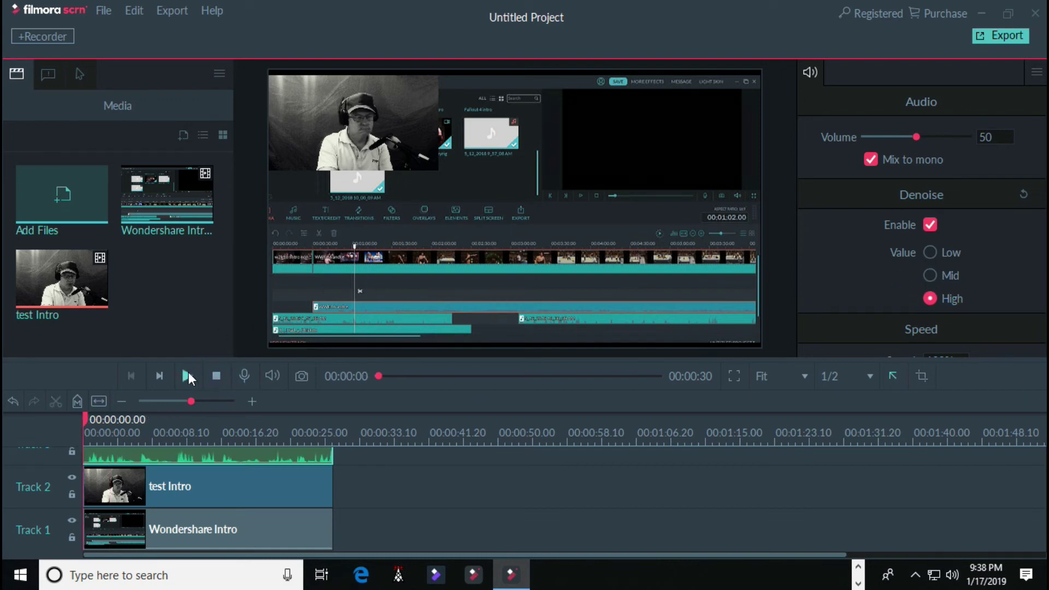
left_click(184, 371)
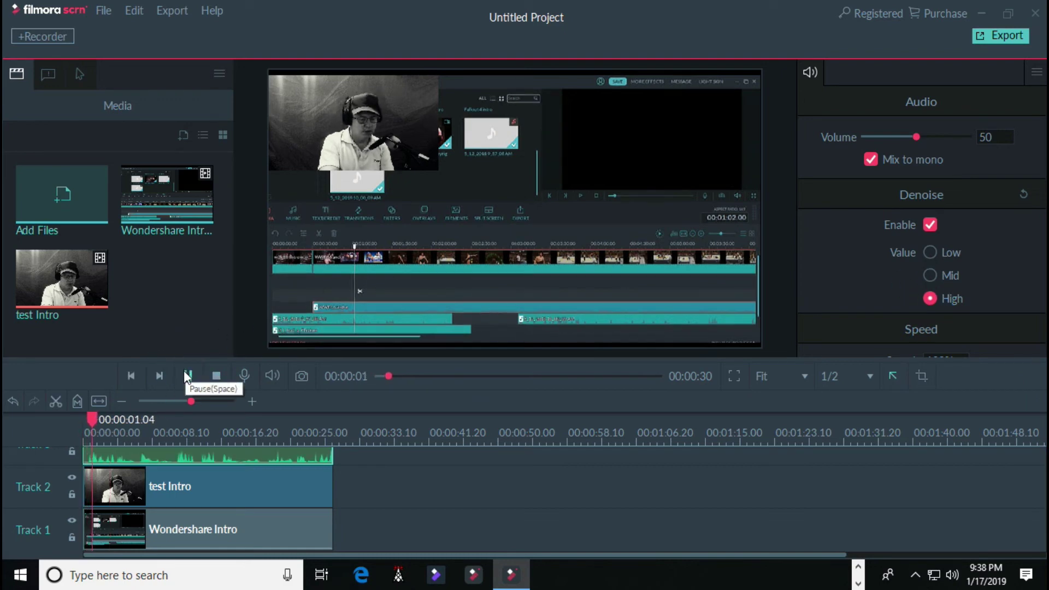
left_click(182, 373)
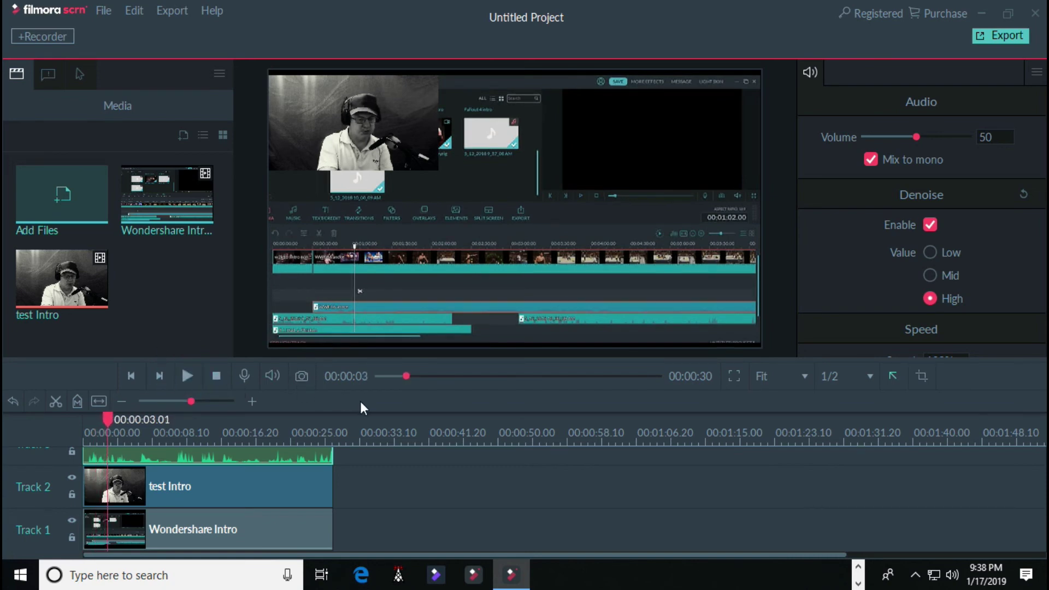
Export the timeline as the MP4 file My Project 33 in F:/wondershare and locate the finished file in its folder.
left_click(176, 11)
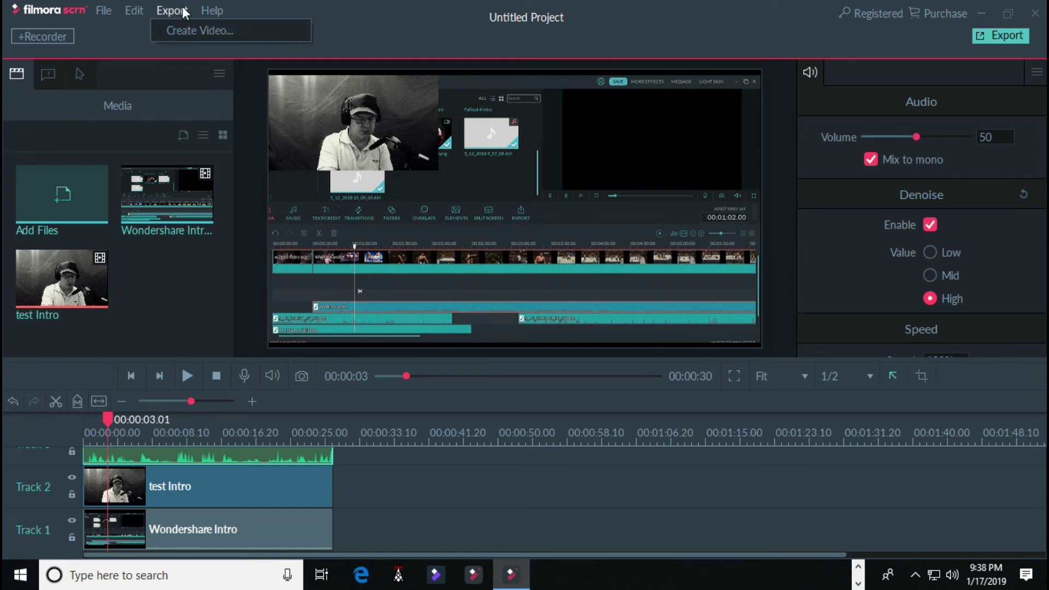
left_click(447, 22)
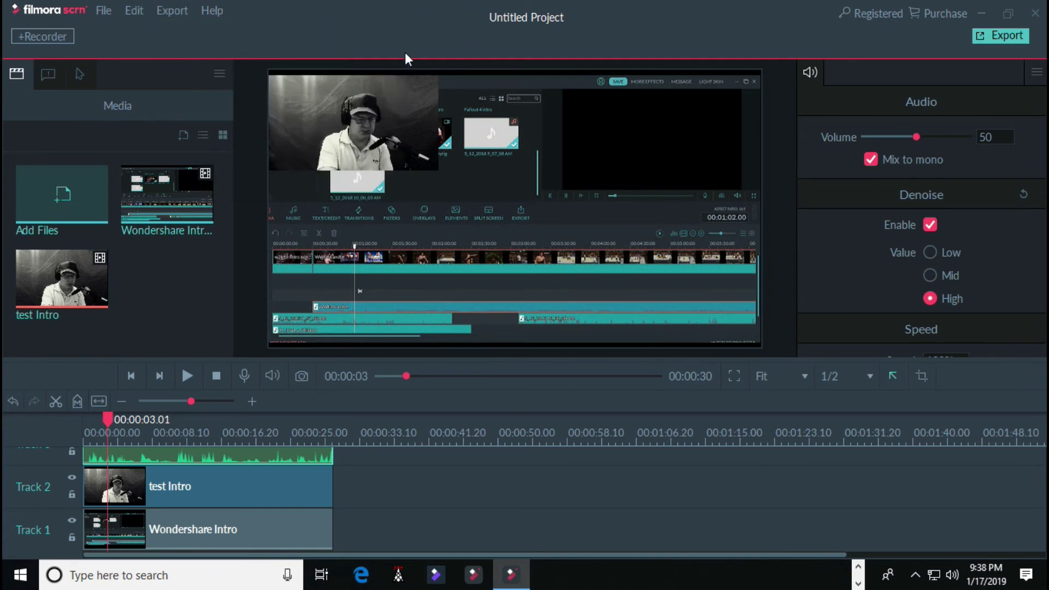
left_click(166, 10)
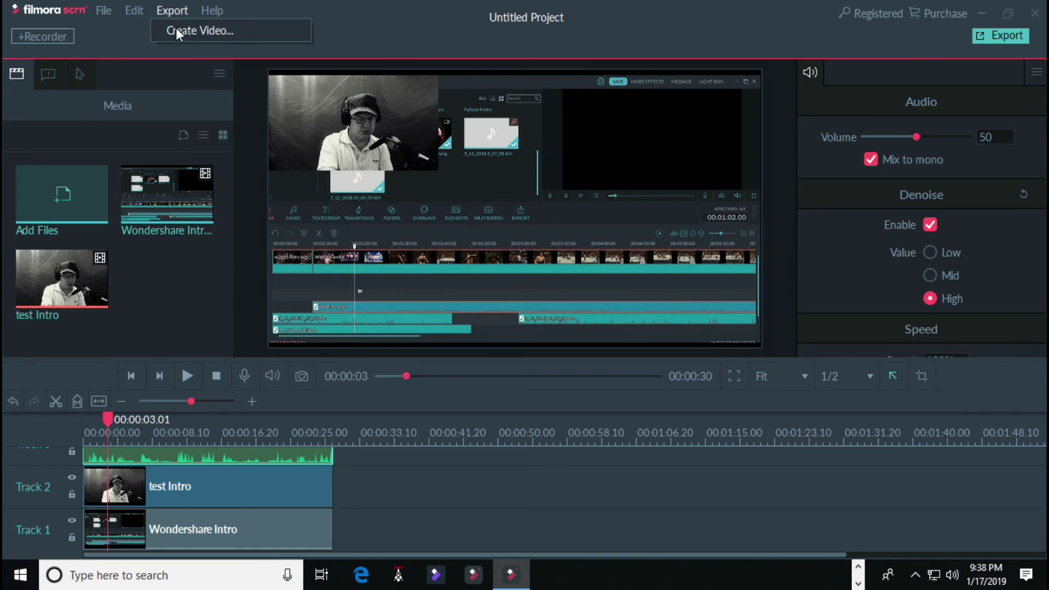
left_click(176, 32)
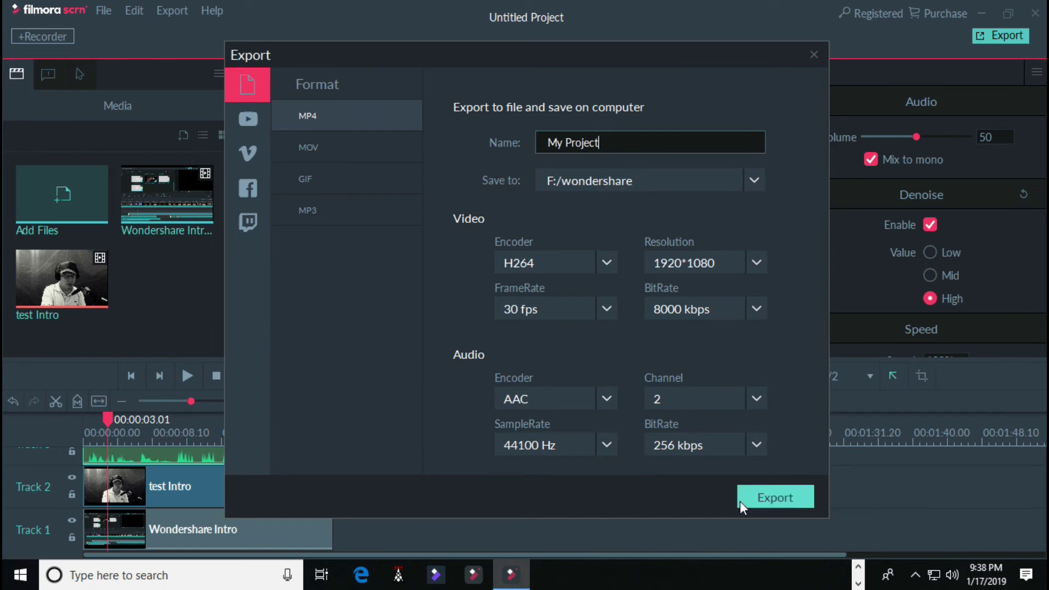
left_click(636, 148)
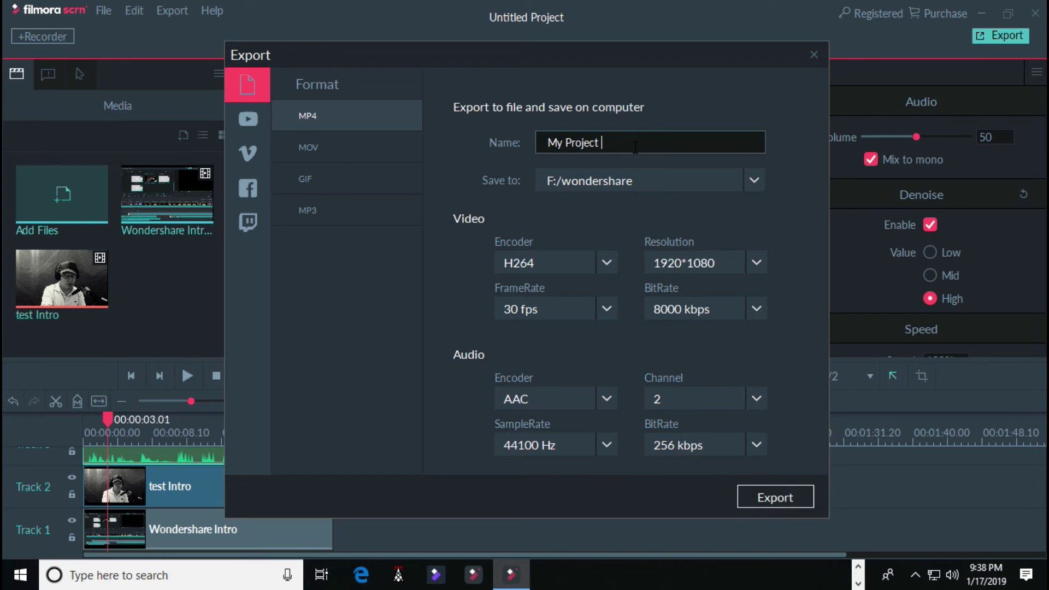
type("33")
left_click(754, 497)
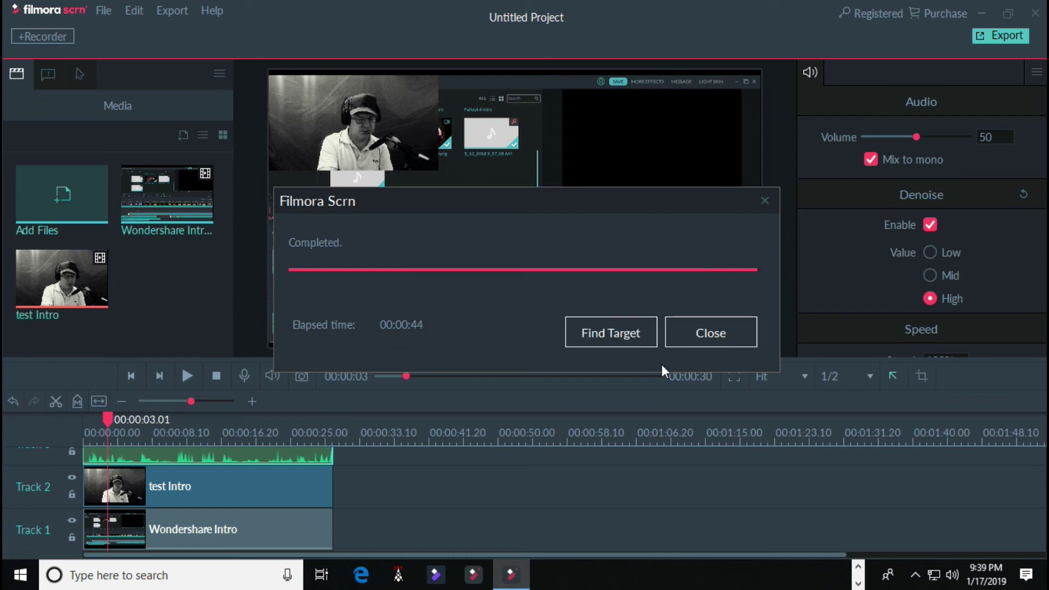
left_click(630, 330)
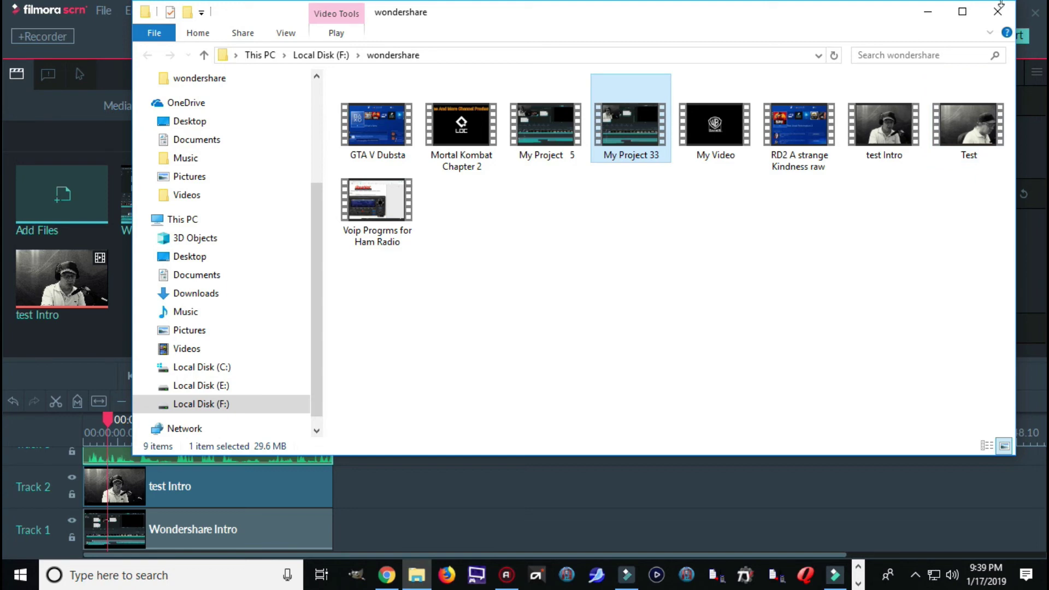
left_click(940, 12)
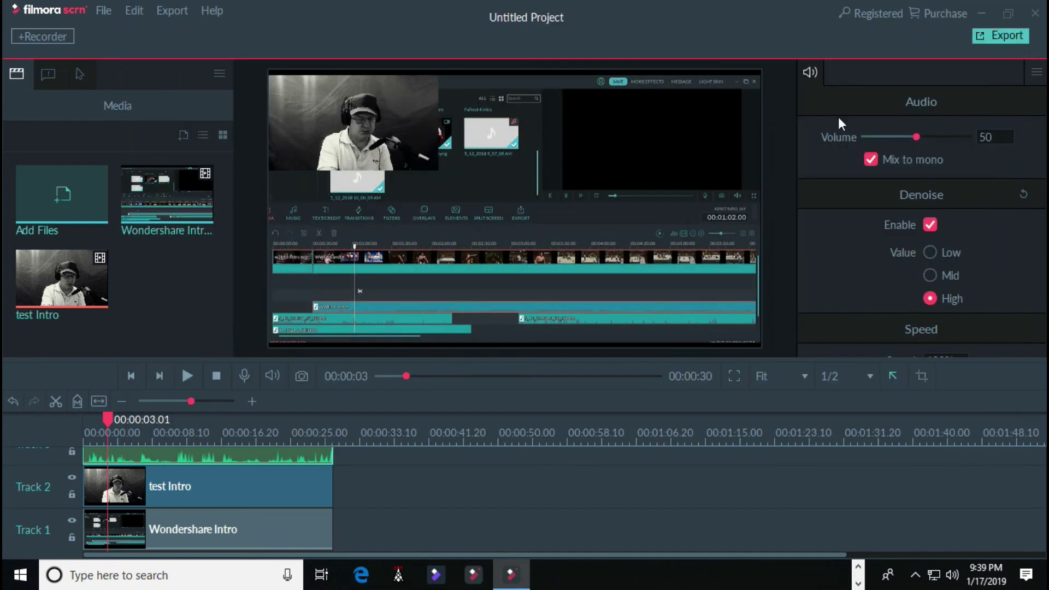
Switch from Filmora Scrn to Chrome, showing the YouTube Video Manager's list of videos.
left_click(857, 563)
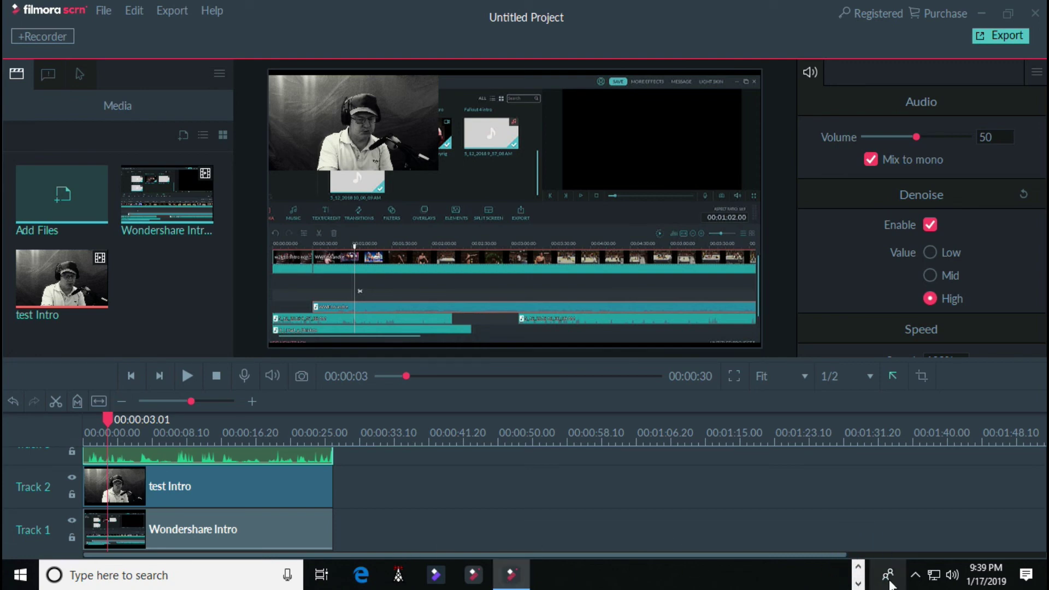
left_click(857, 584)
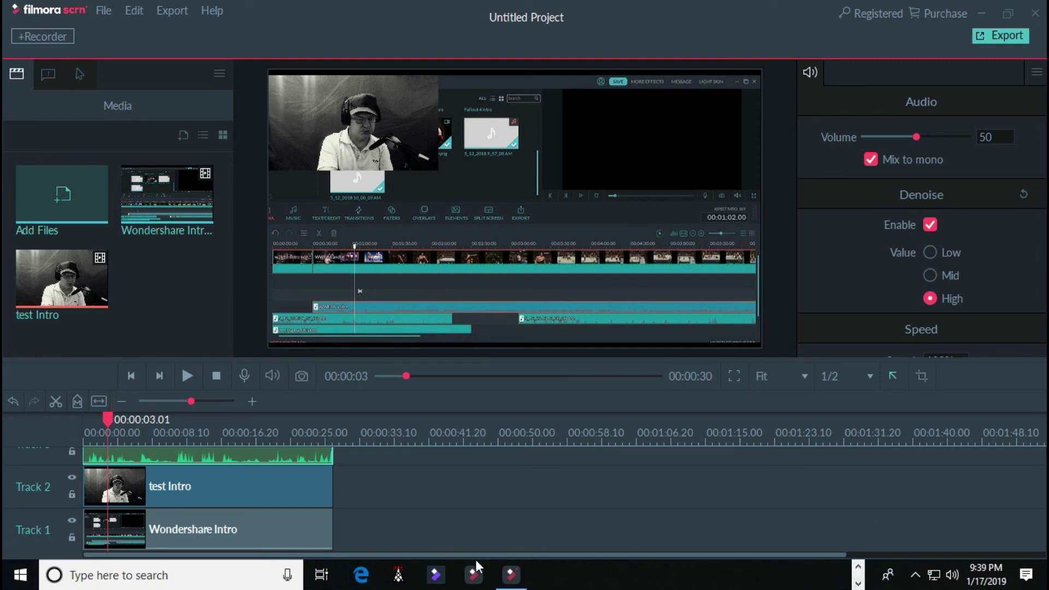
left_click(857, 566)
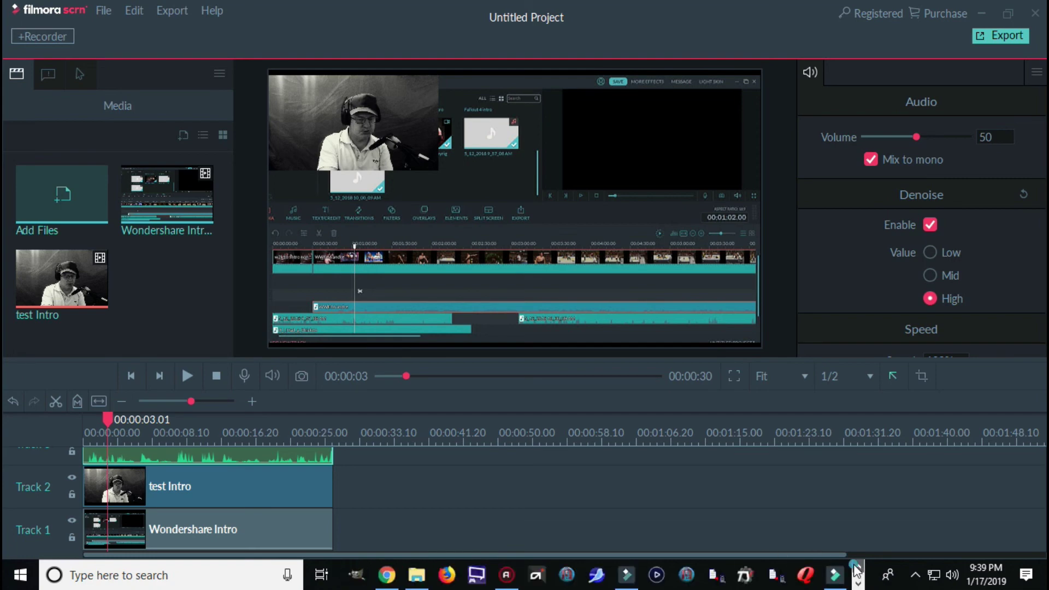
left_click(387, 575)
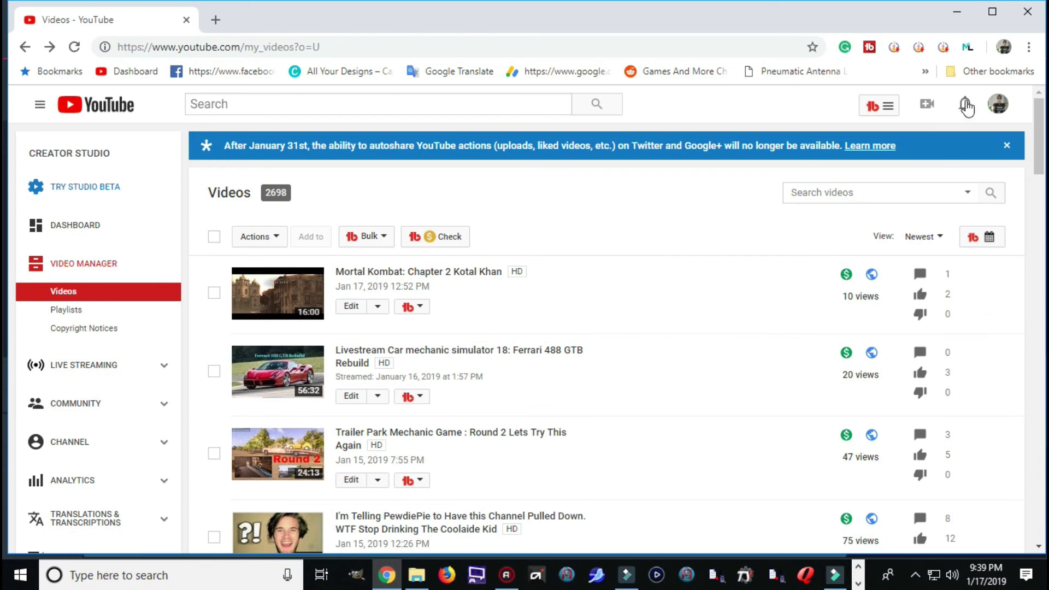
Open YouTube's video upload page, bring up the file chooser and dismiss it without selecting a file.
left_click(927, 104)
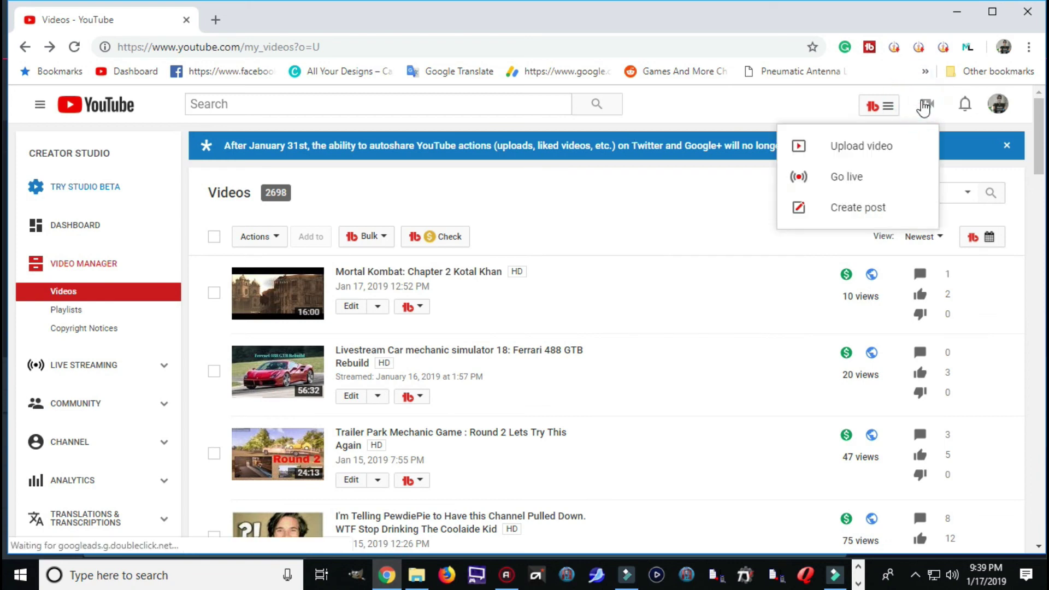
left_click(858, 149)
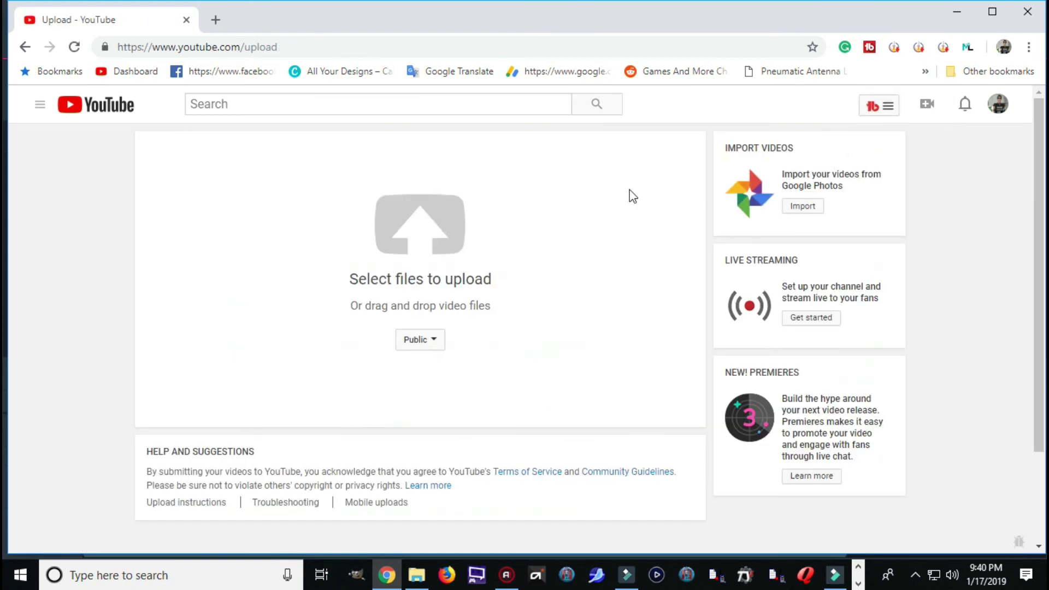
left_click(418, 244)
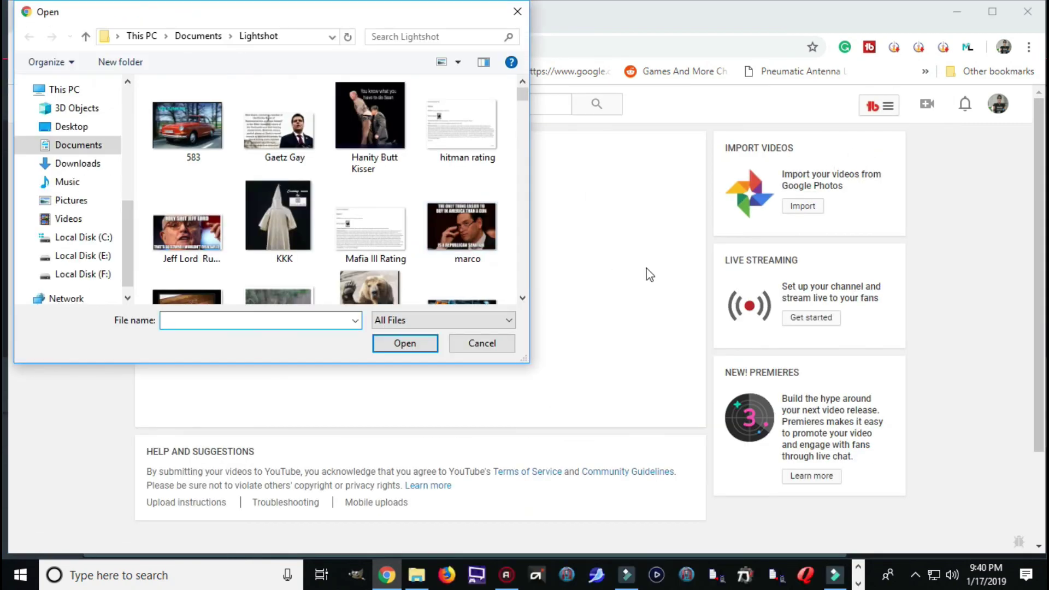
left_click(516, 10)
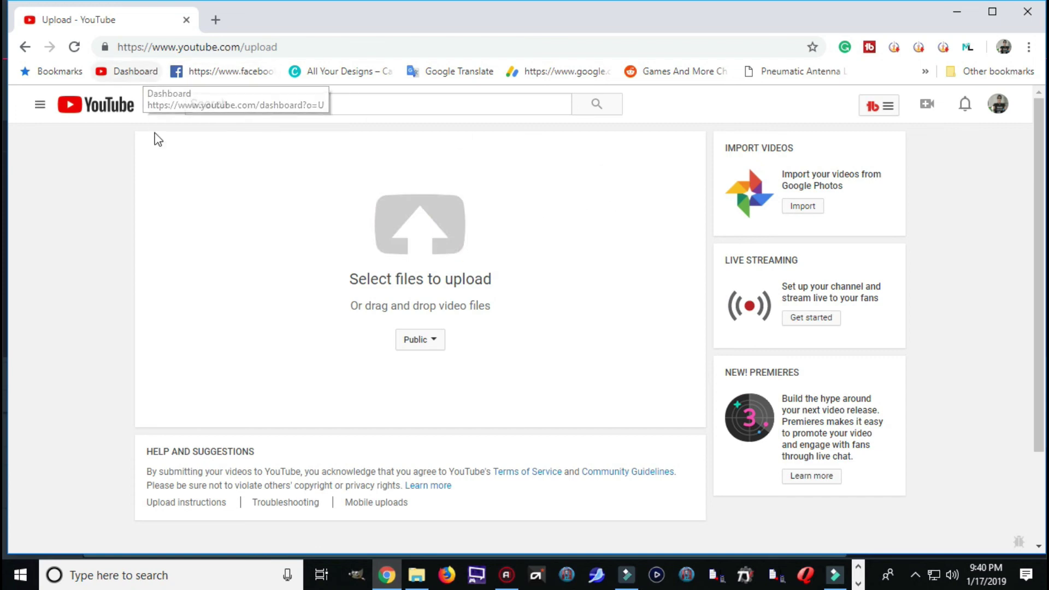
Return to the Video Manager, reopen the upload page, and show its file selection dialog again before closing it.
left_click(24, 48)
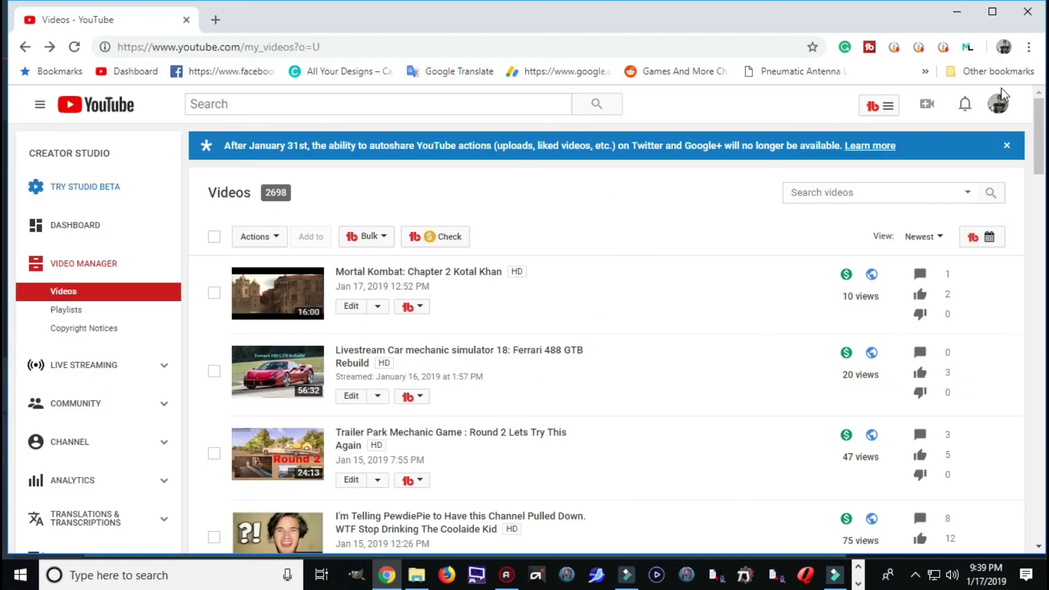
left_click(926, 104)
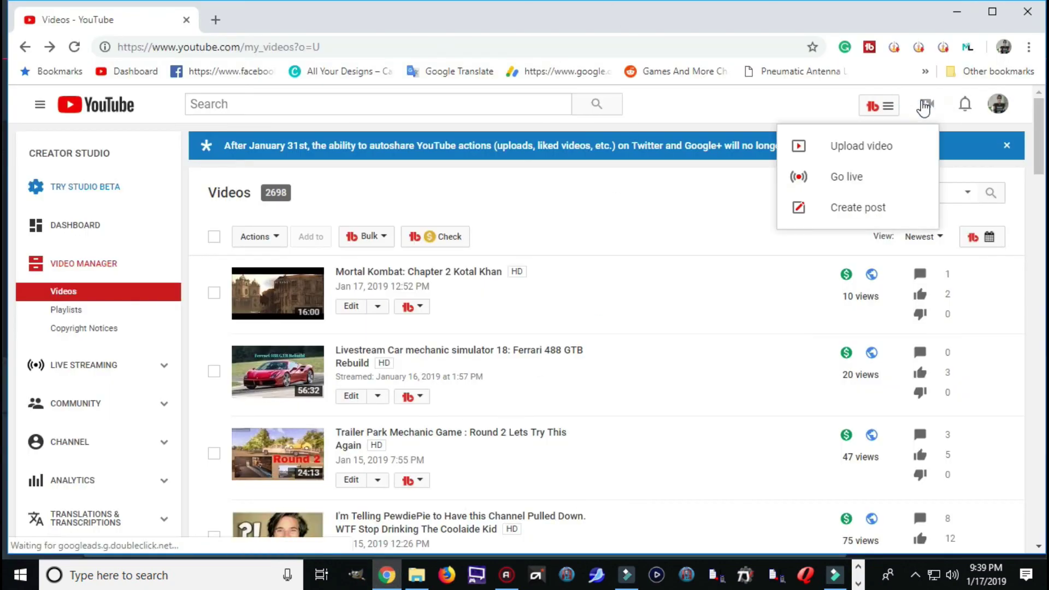
left_click(860, 154)
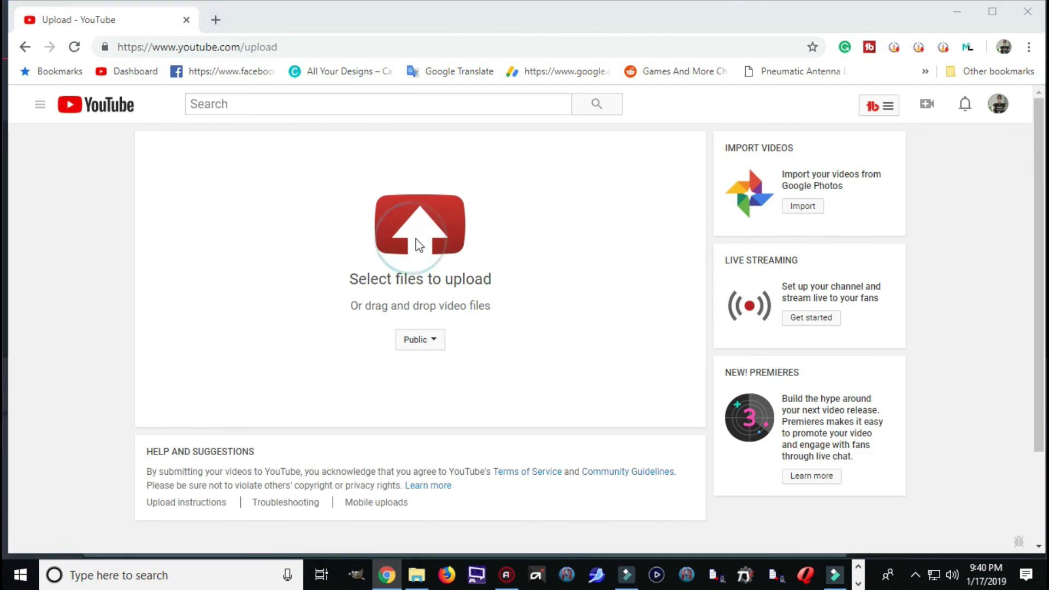
left_click(416, 240)
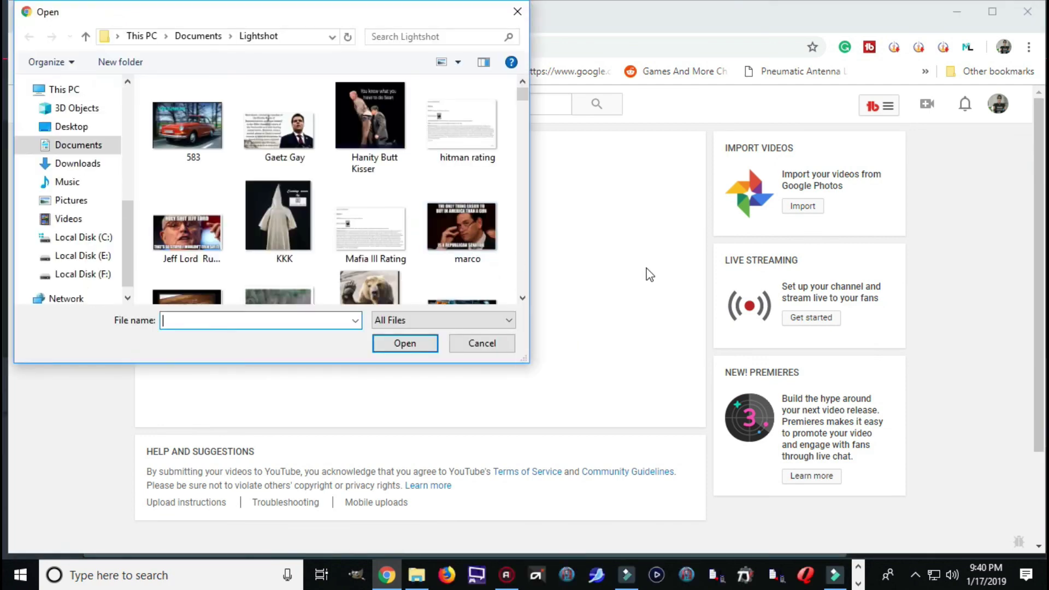
left_click(517, 11)
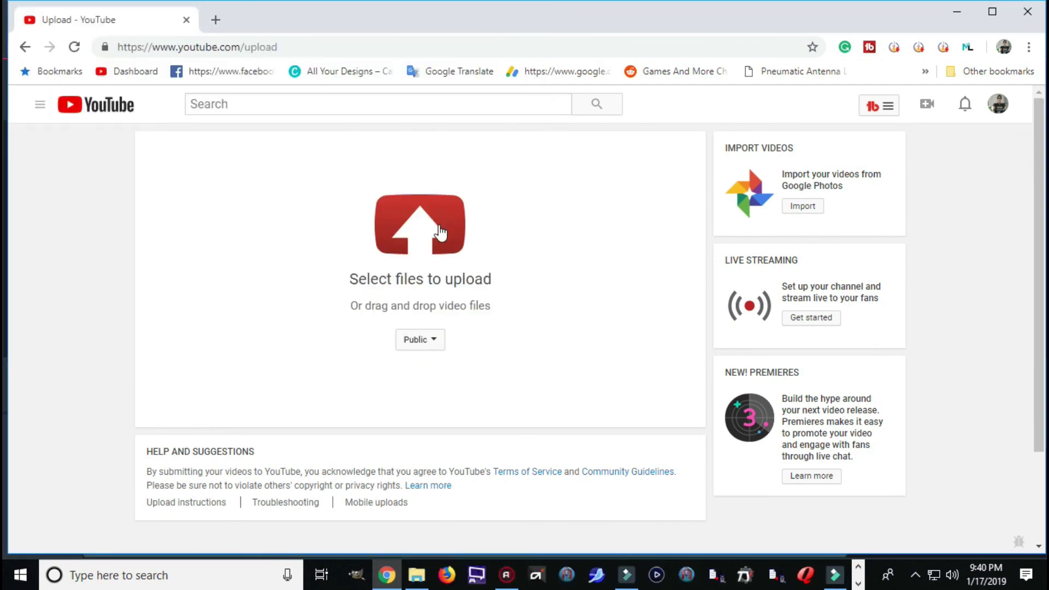